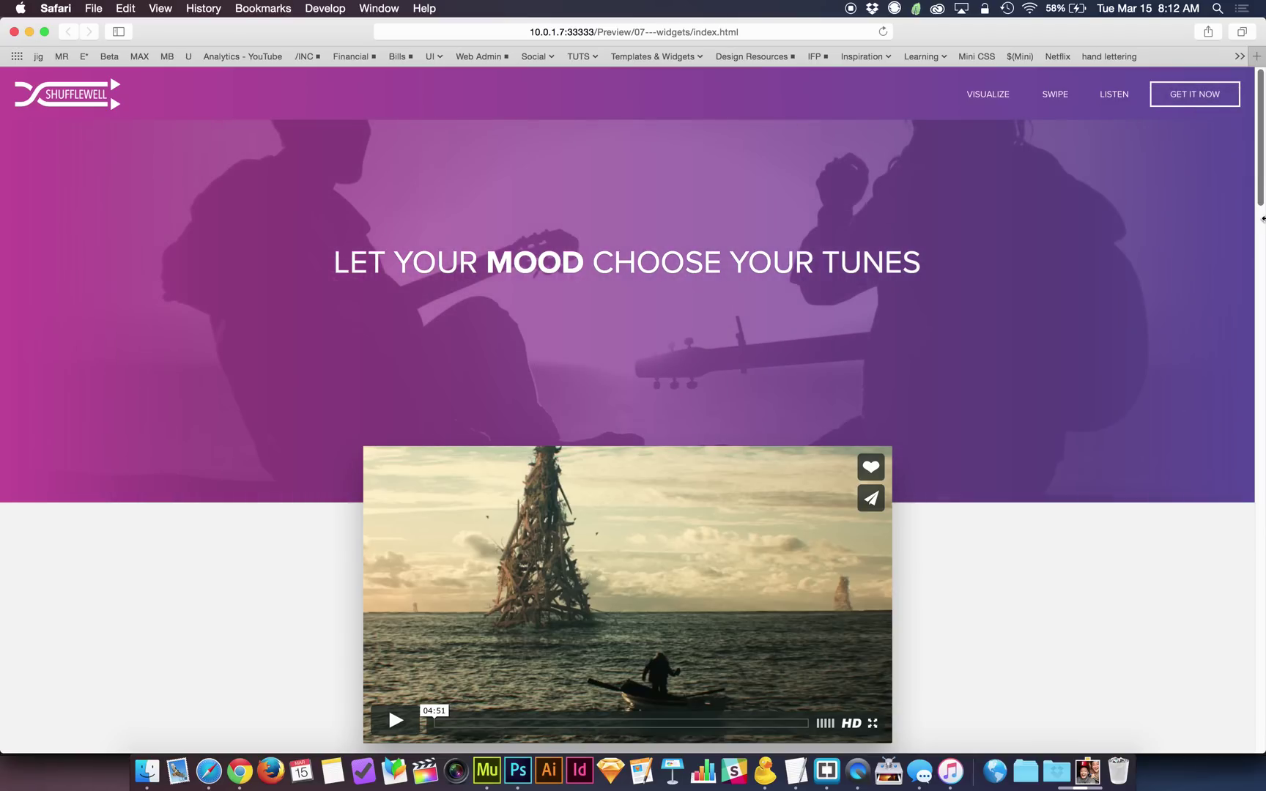
Step: Preview the site at phone width in Safari, toggle the hamburger menu open and closed, then hide Safari
drag(1264, 201, 418, 220)
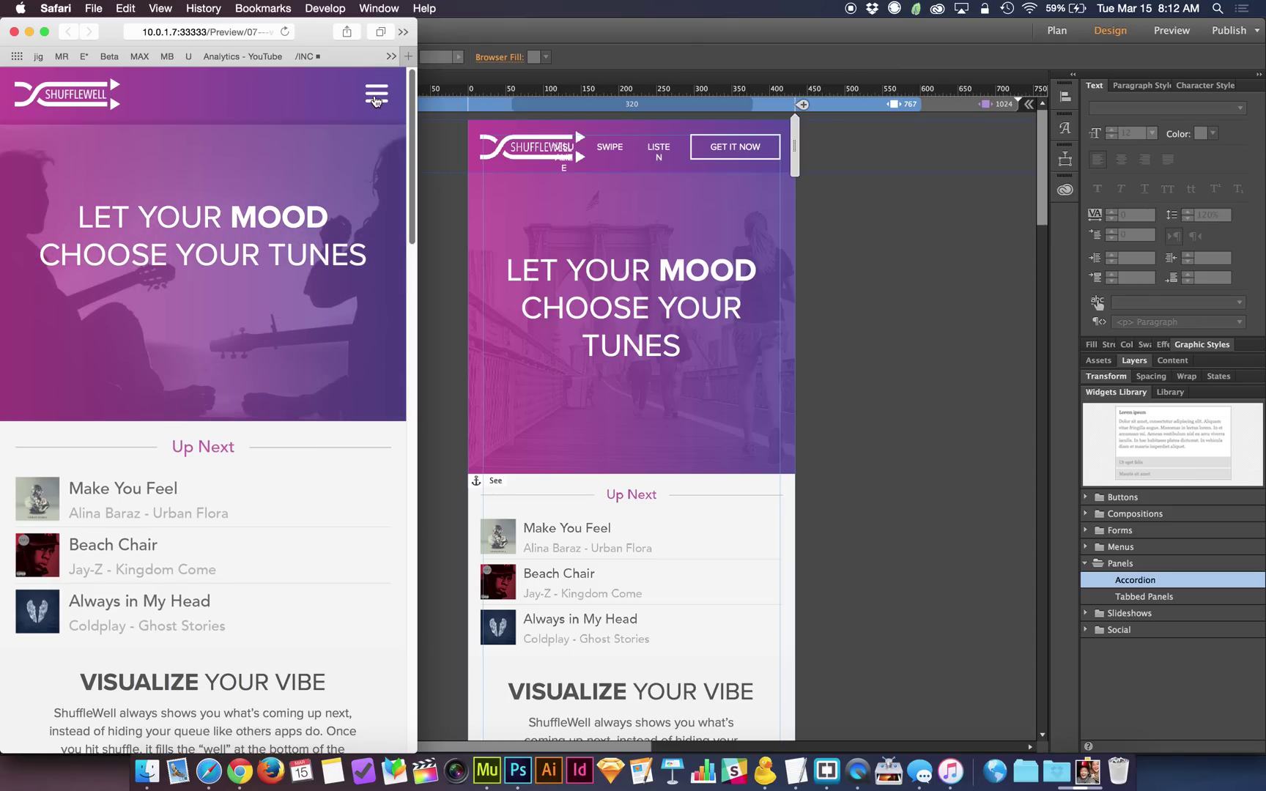
click(376, 98)
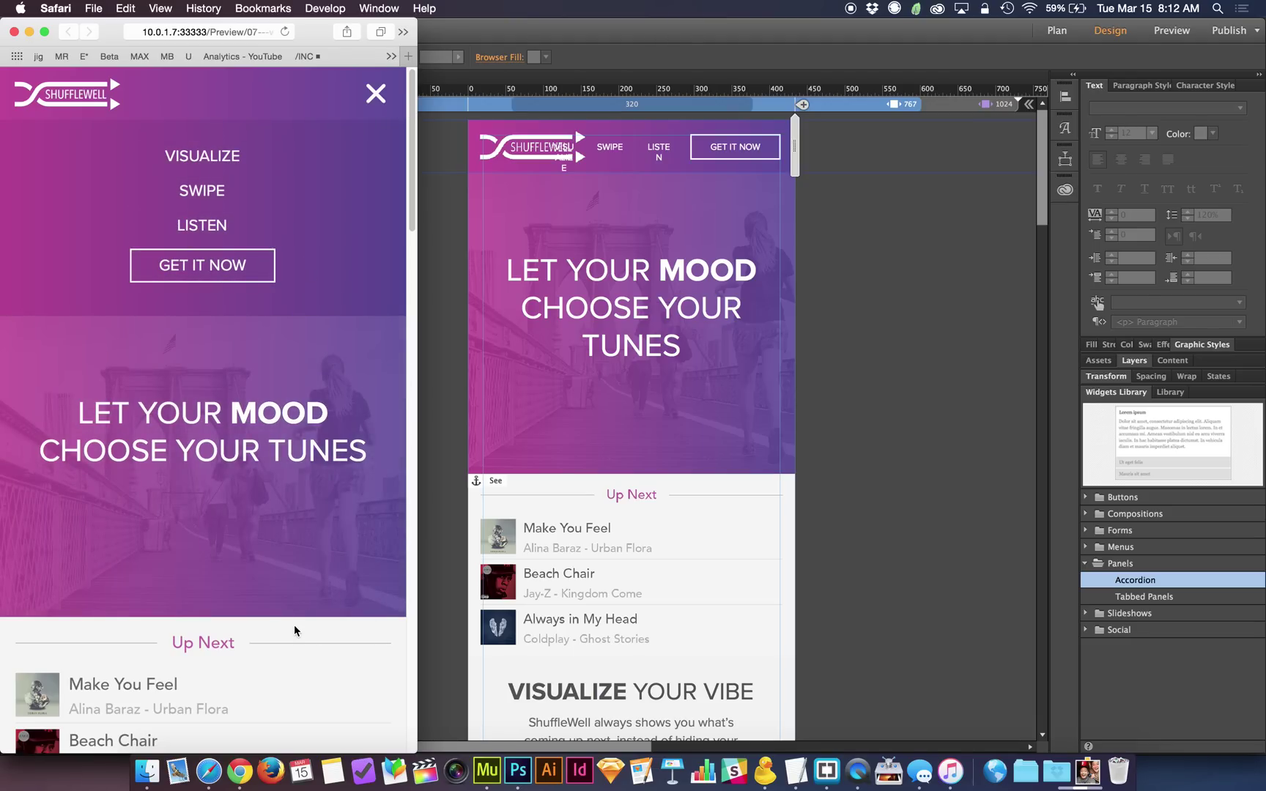
key(super+r)
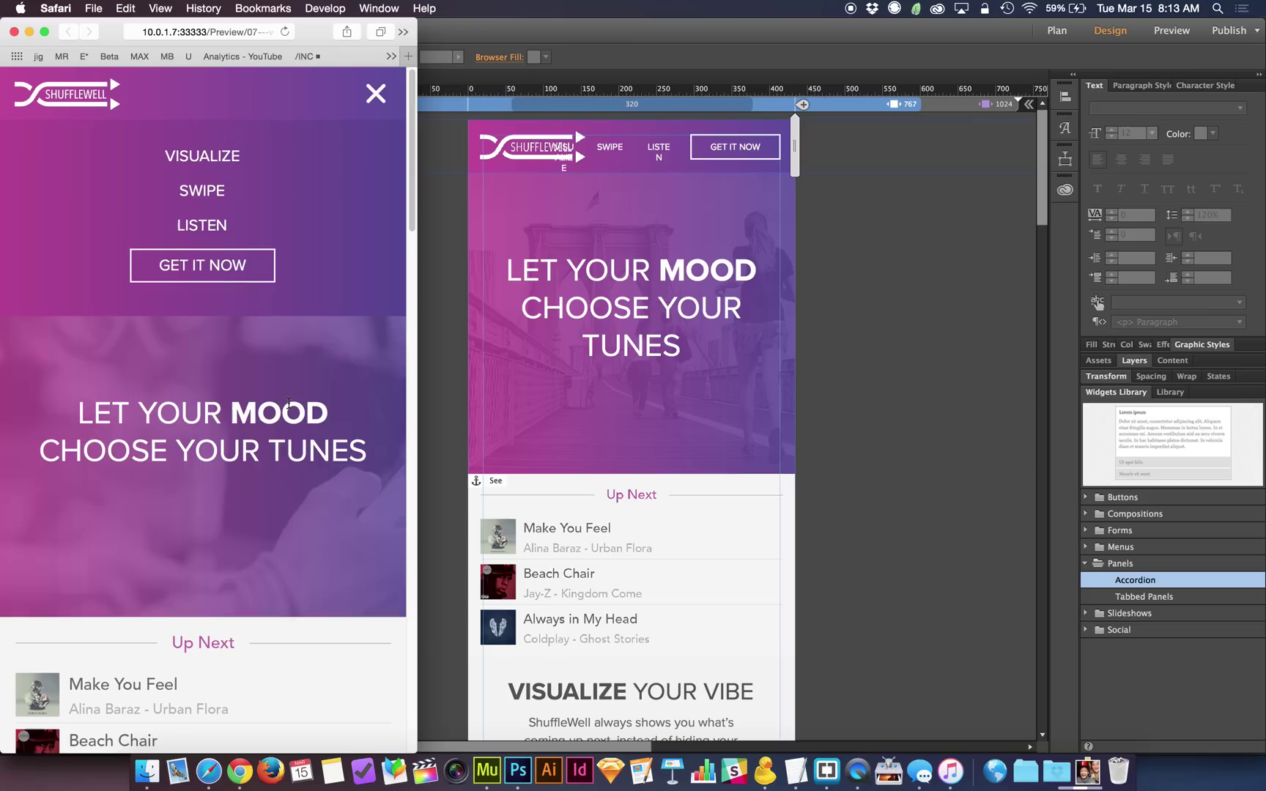
click(373, 106)
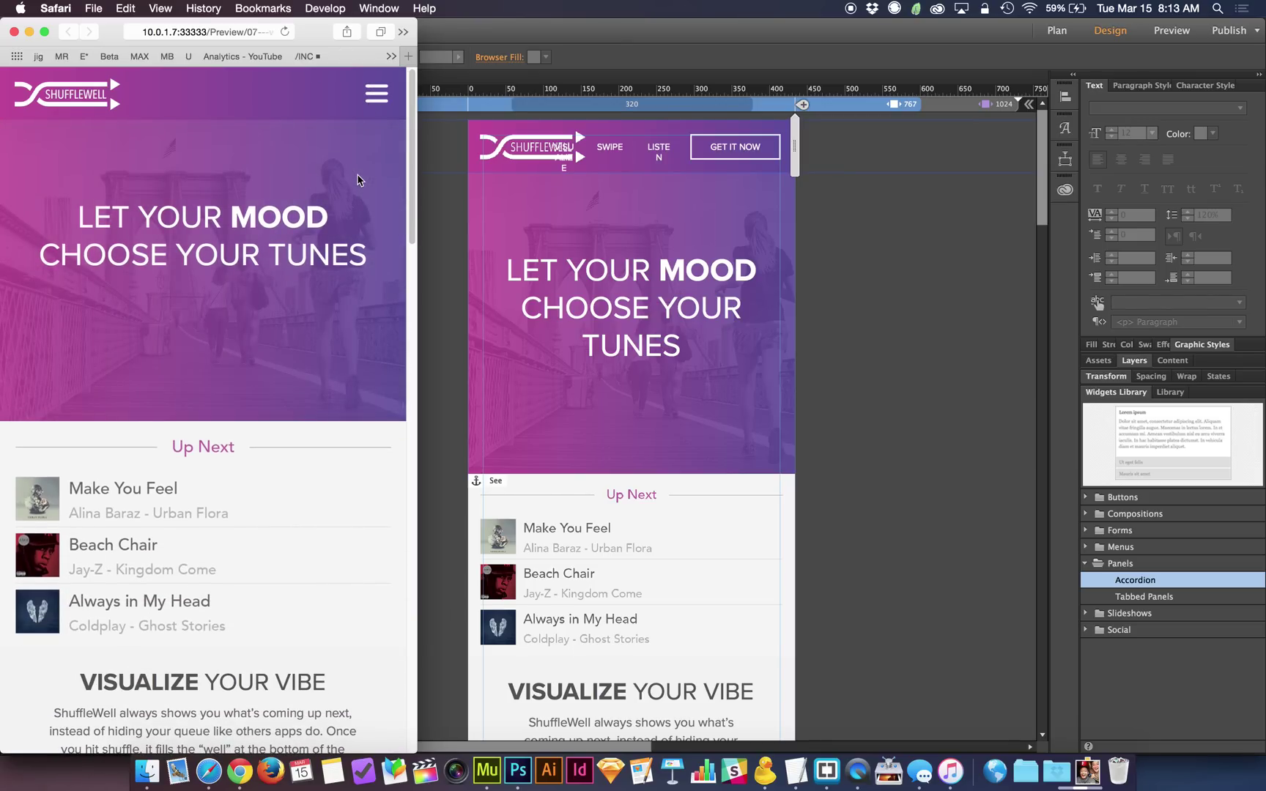
click(376, 97)
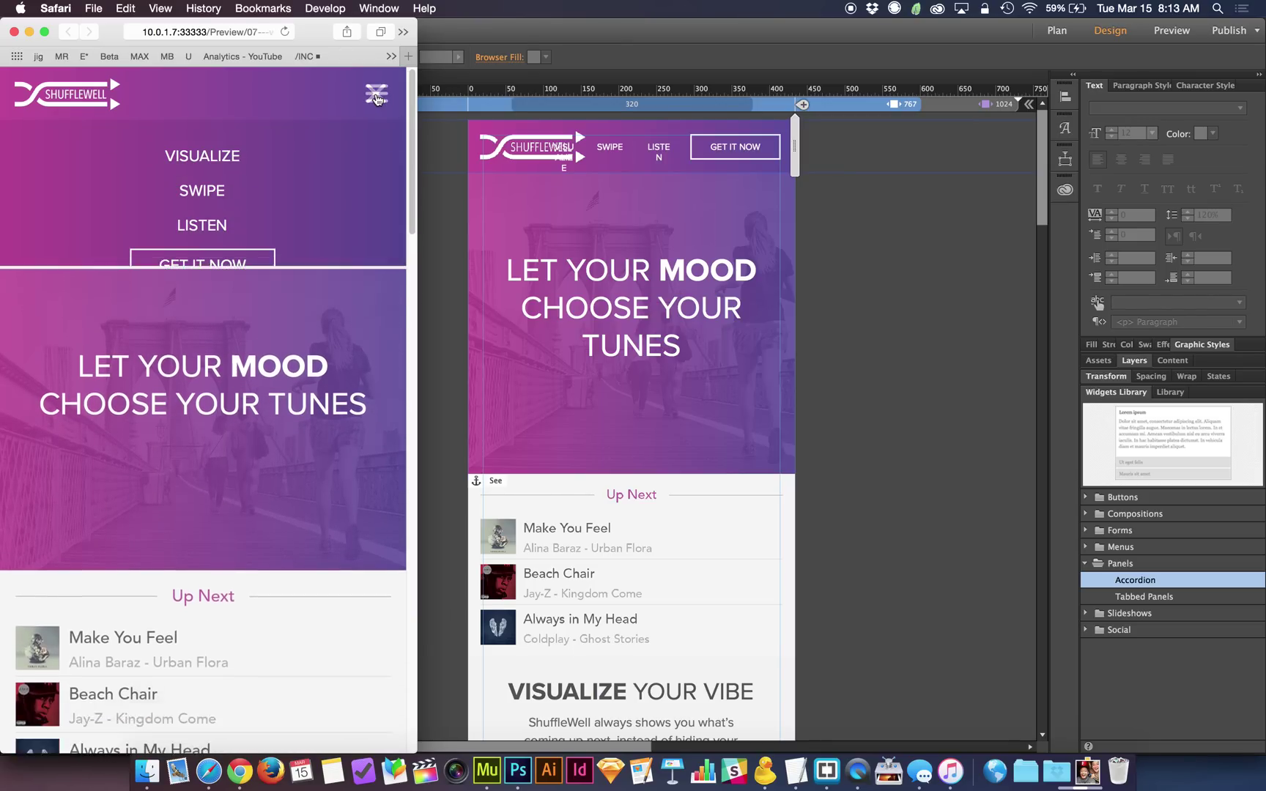
click(376, 97)
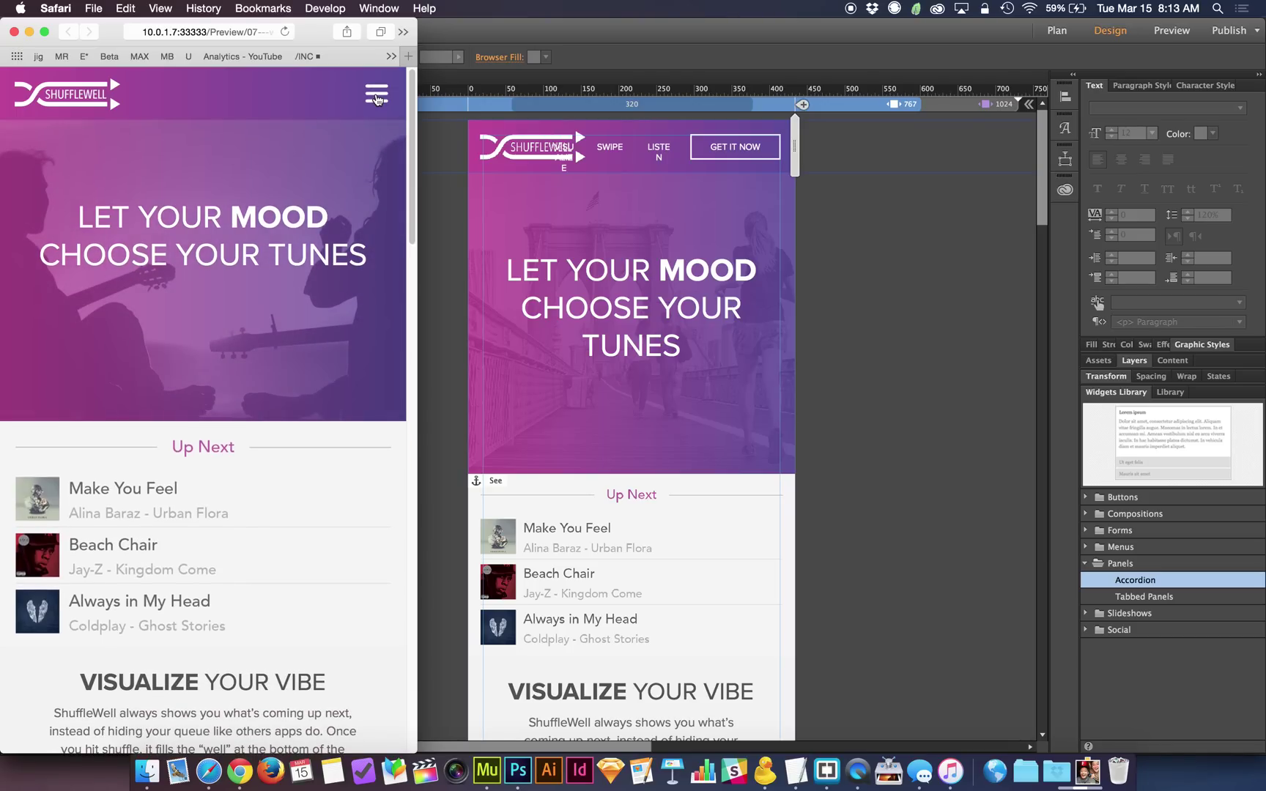
drag(418, 152, 1262, 183)
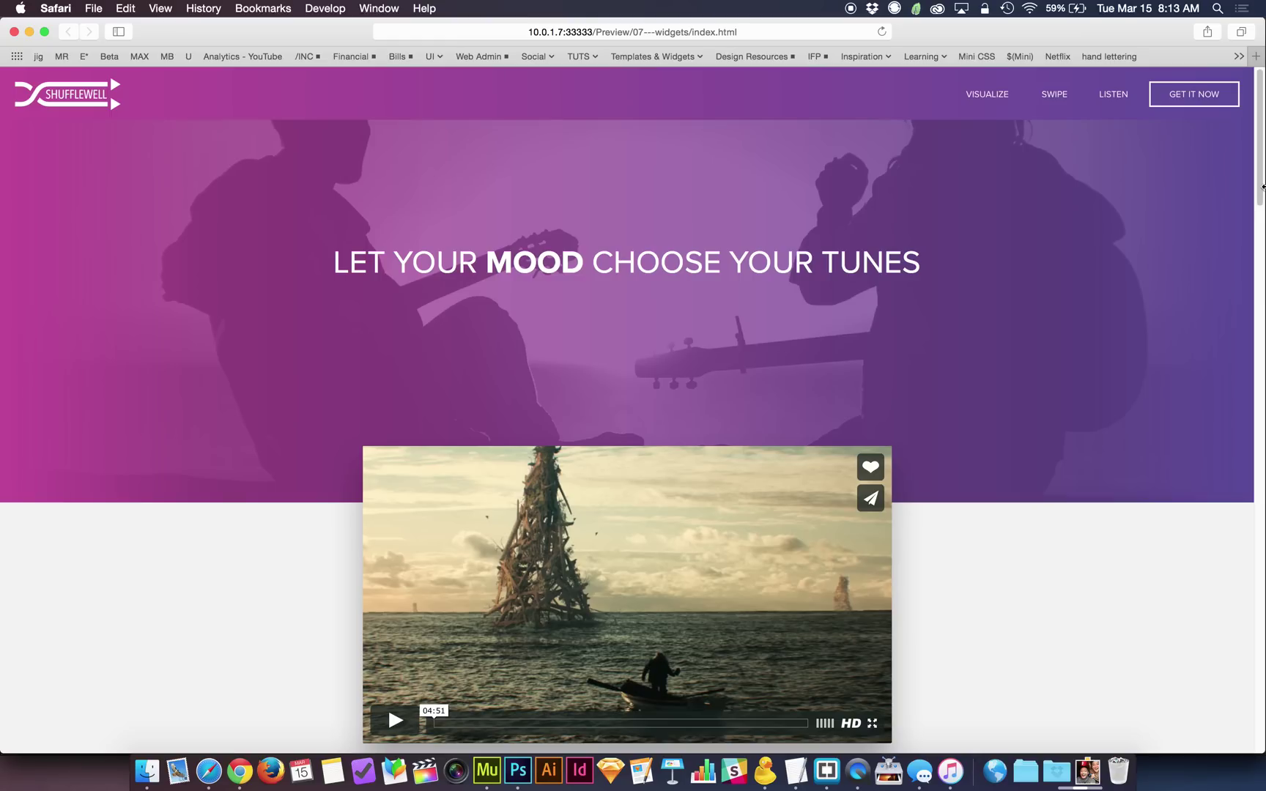
key(super+w)
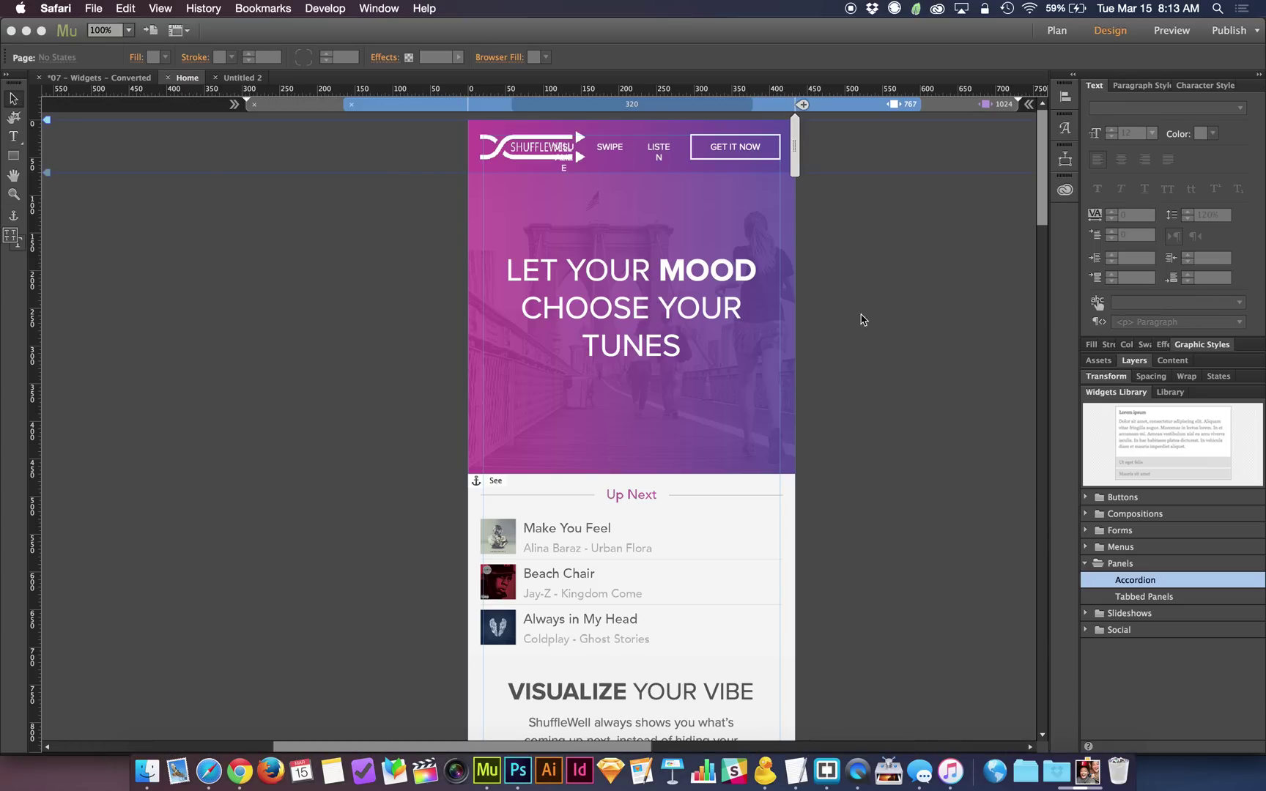
Step: Widen the Muse layout to about 452 px, jump to the 1024 breakpoint, then open the Untitled 2 page
click(797, 148)
drag(797, 148, 840, 139)
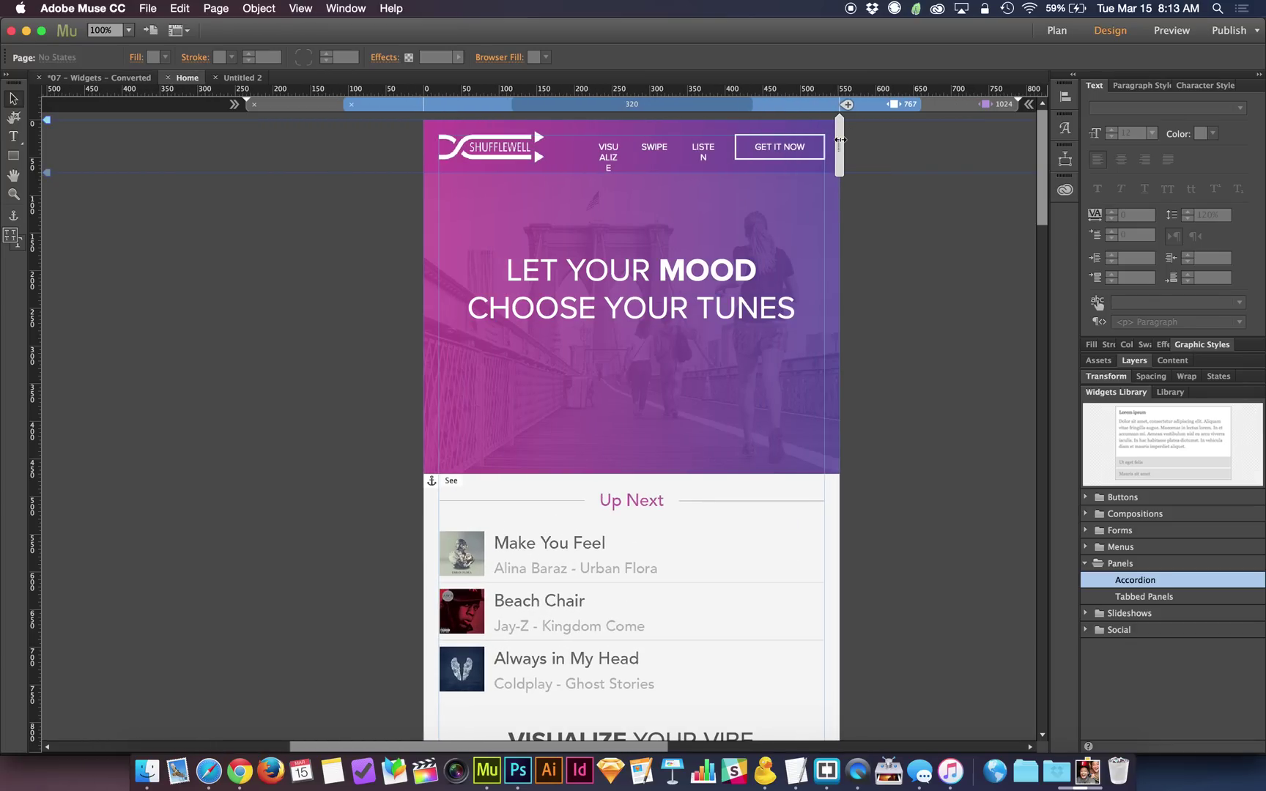
click(944, 104)
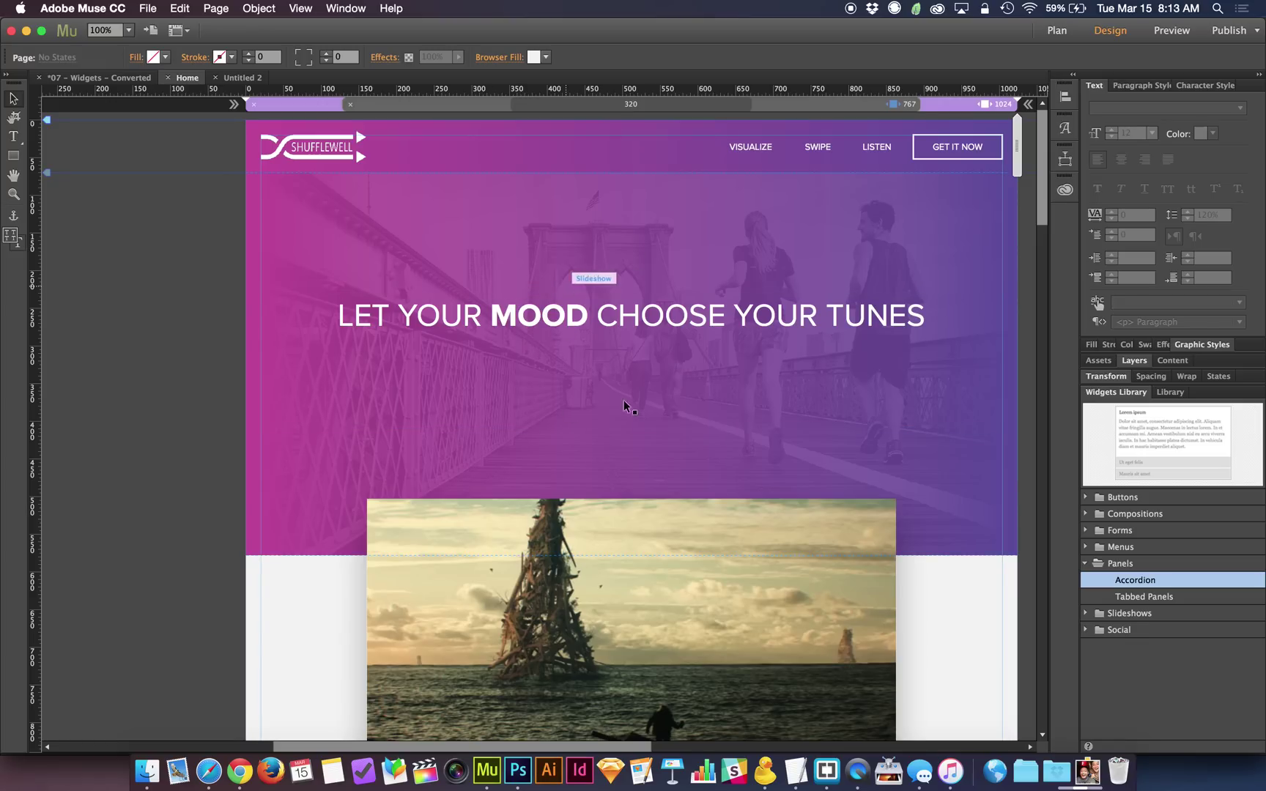
click(242, 78)
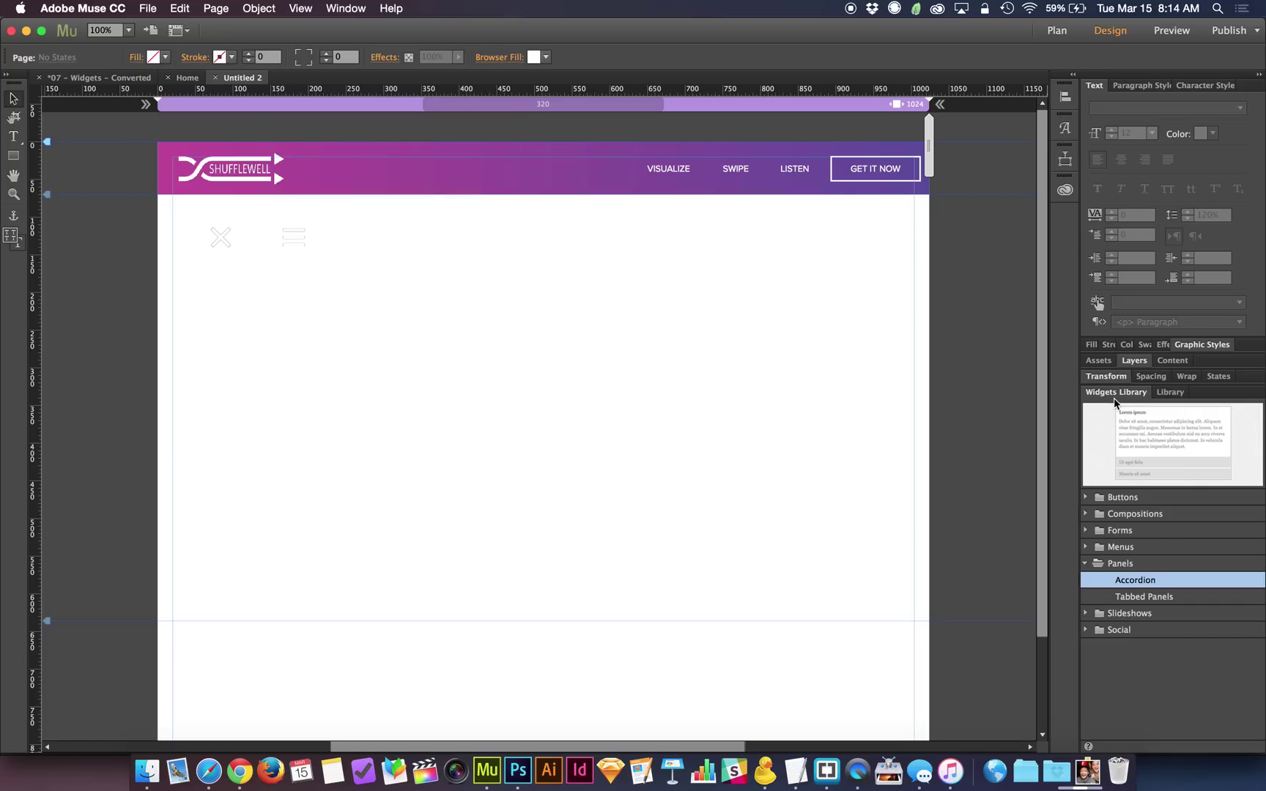
Step: Check the Window menu, re-expand the Panels widget group, and drag an Accordion onto the page
click(349, 8)
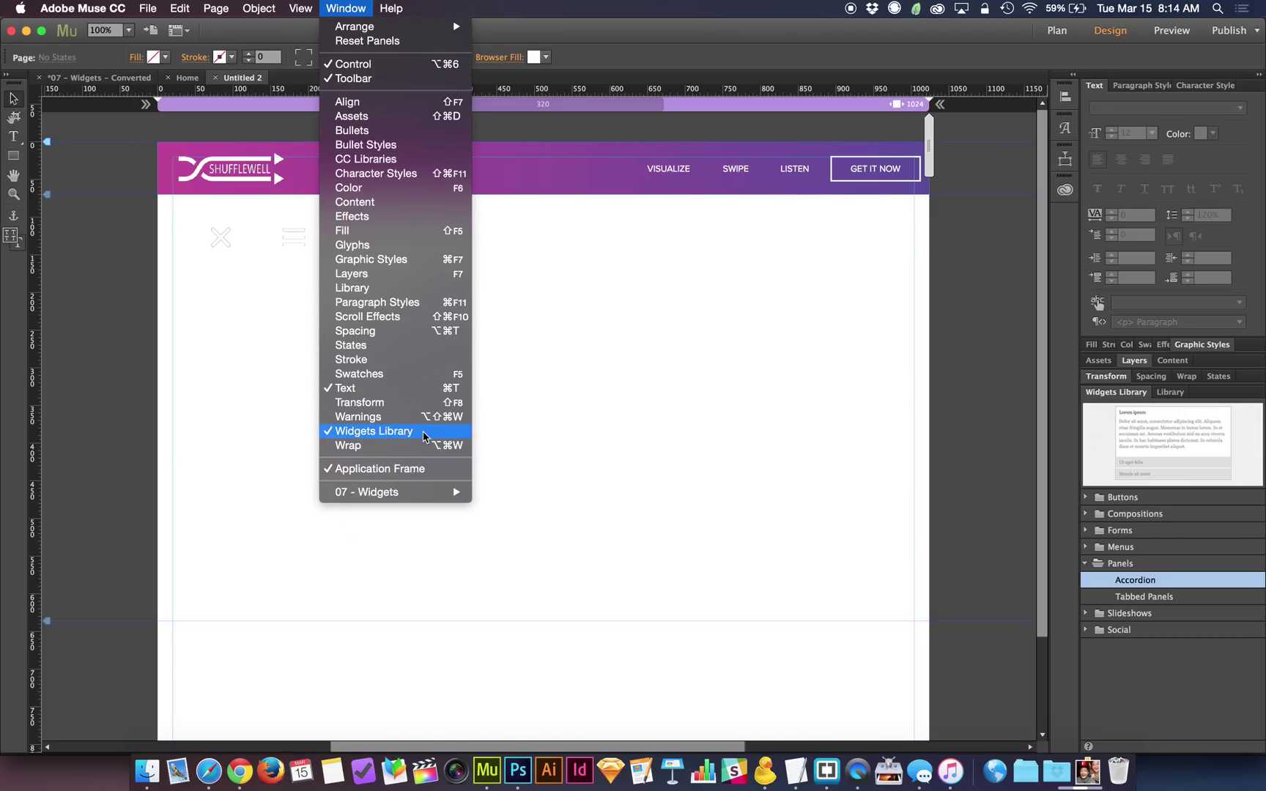
click(799, 449)
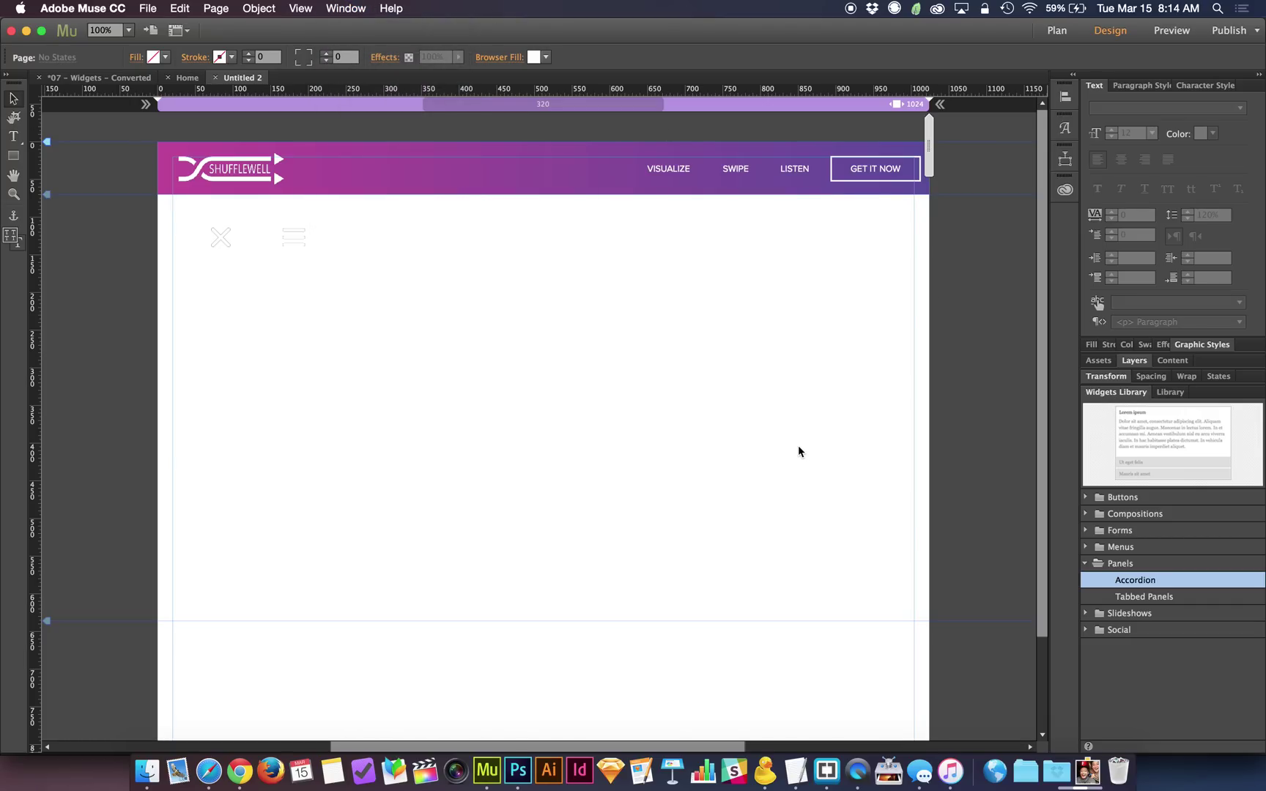
click(1084, 565)
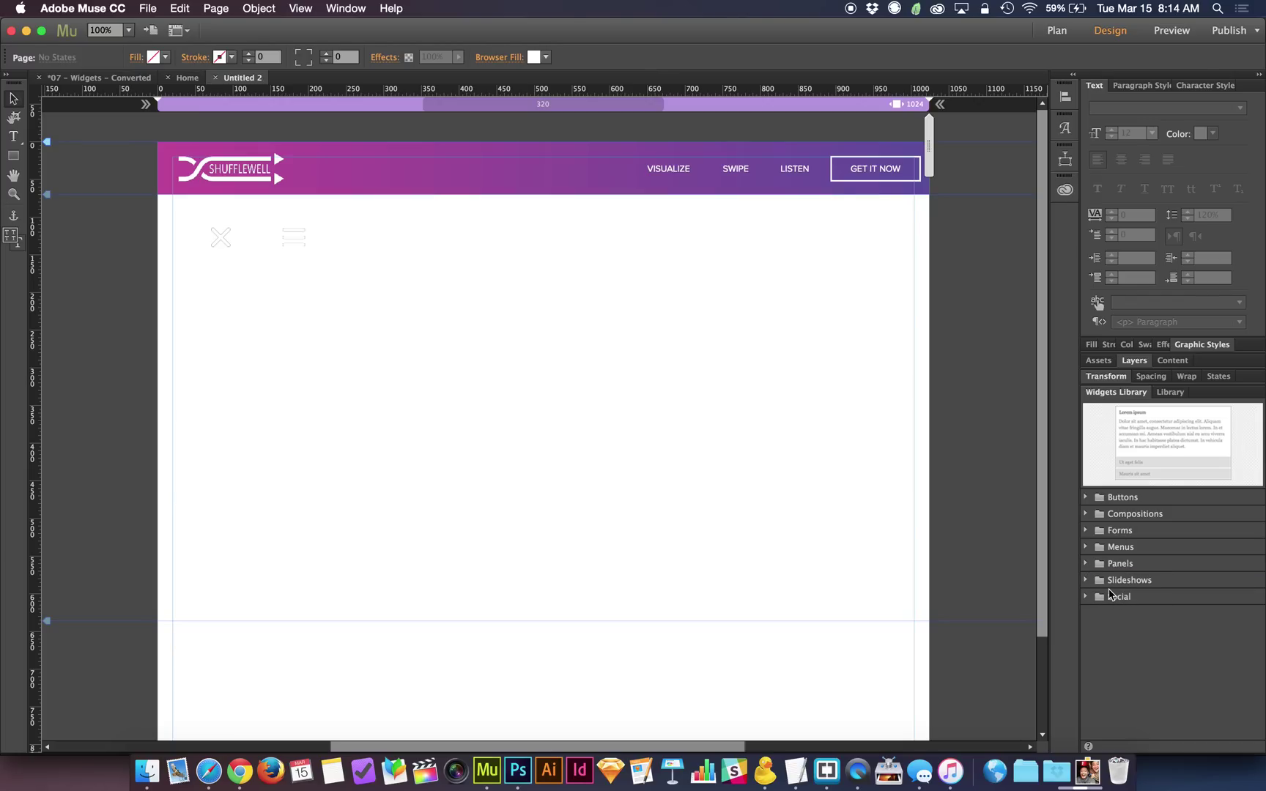
click(1086, 564)
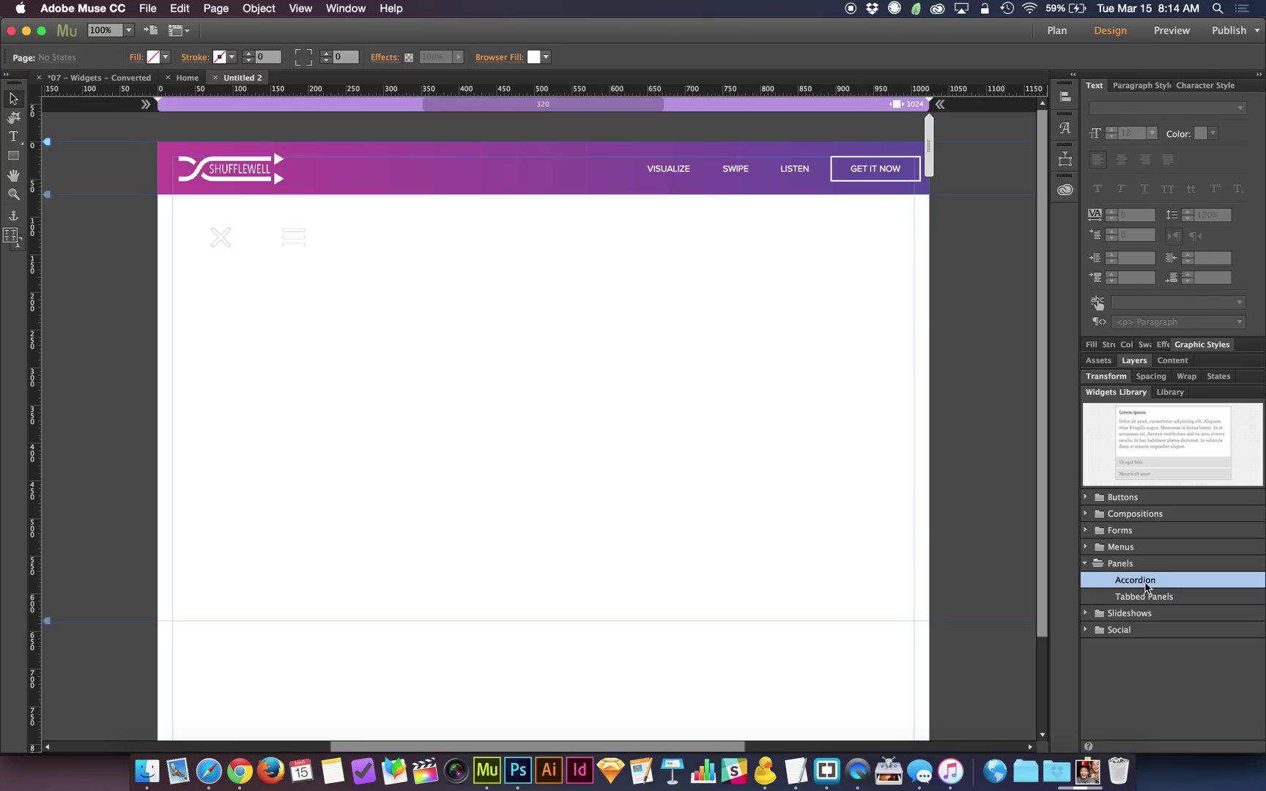
drag(1147, 586, 430, 283)
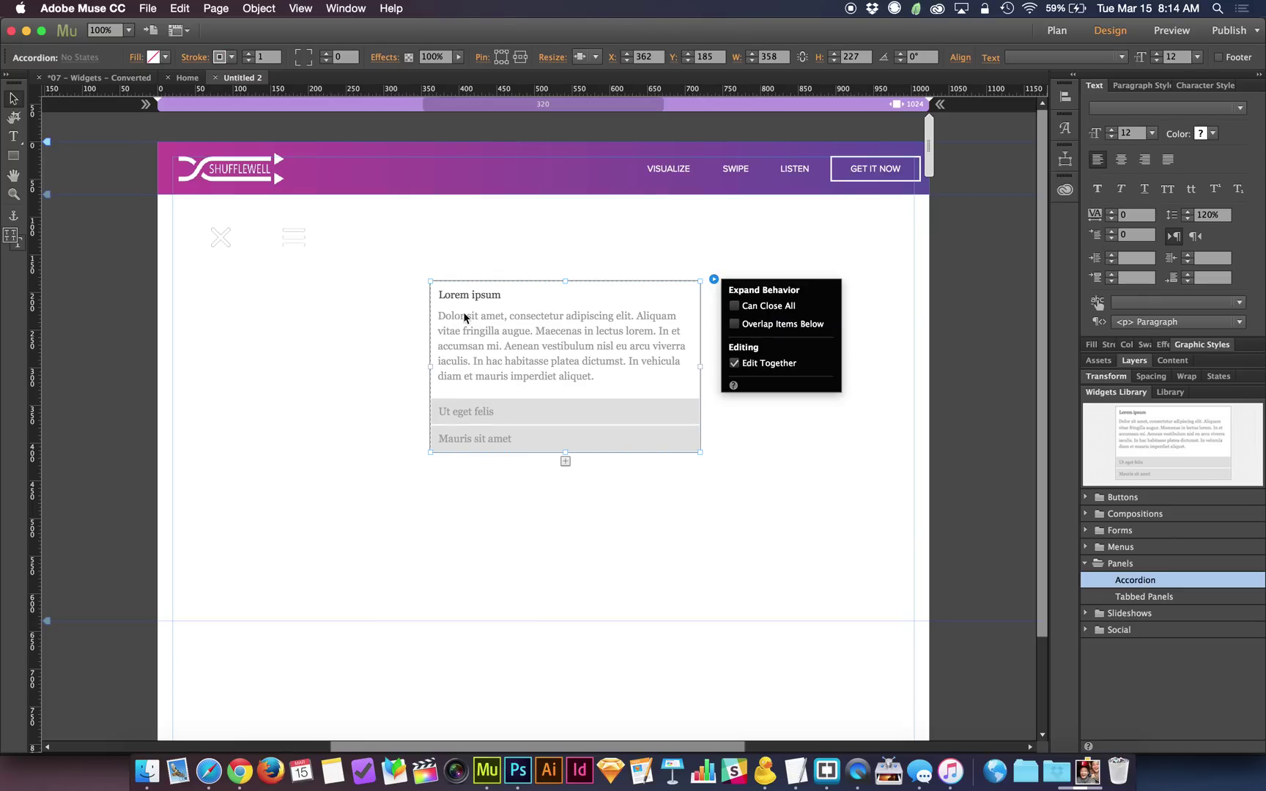
Step: Expand each Accordion panel in turn: Ut eget felis, Mauris sit amet and Lorem ipsum
click(579, 422)
click(584, 429)
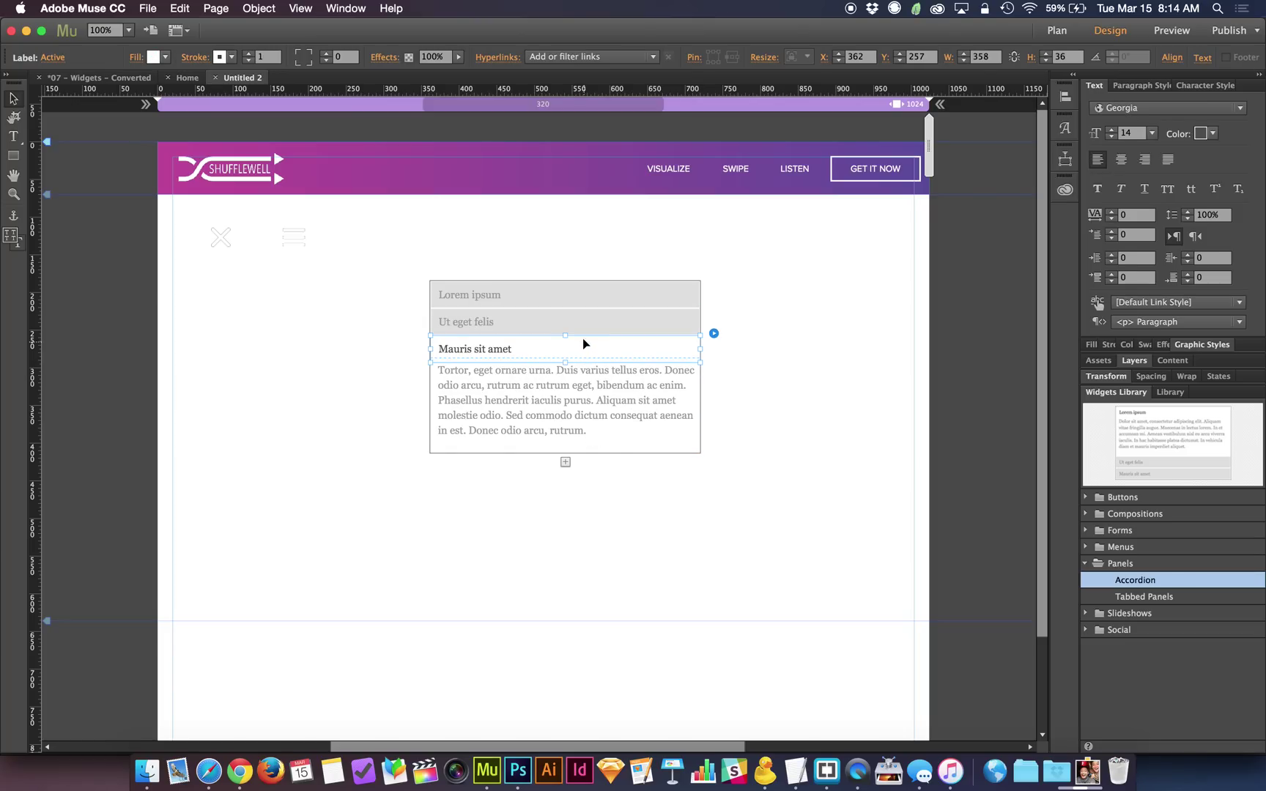
click(582, 300)
click(597, 439)
click(579, 321)
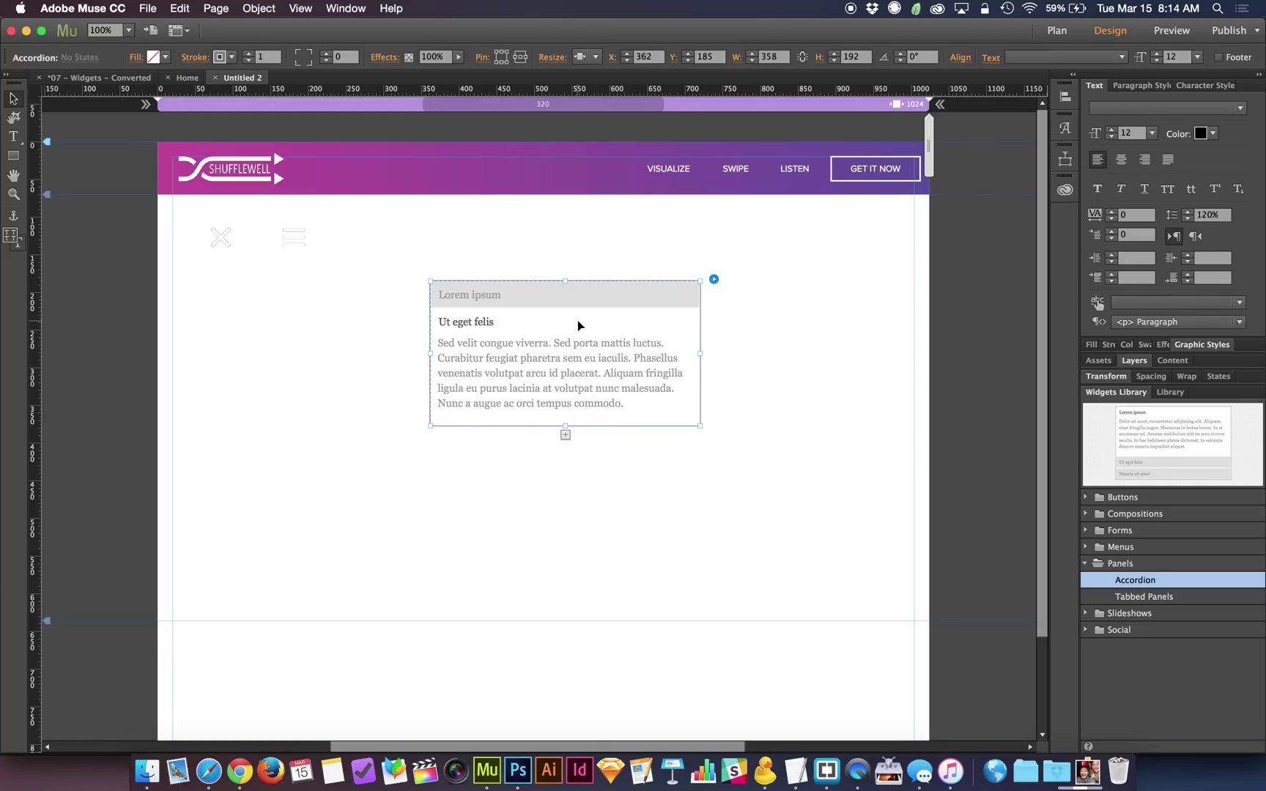
Step: Select the whole Accordion widget and bring up its context menu
key(Escape)
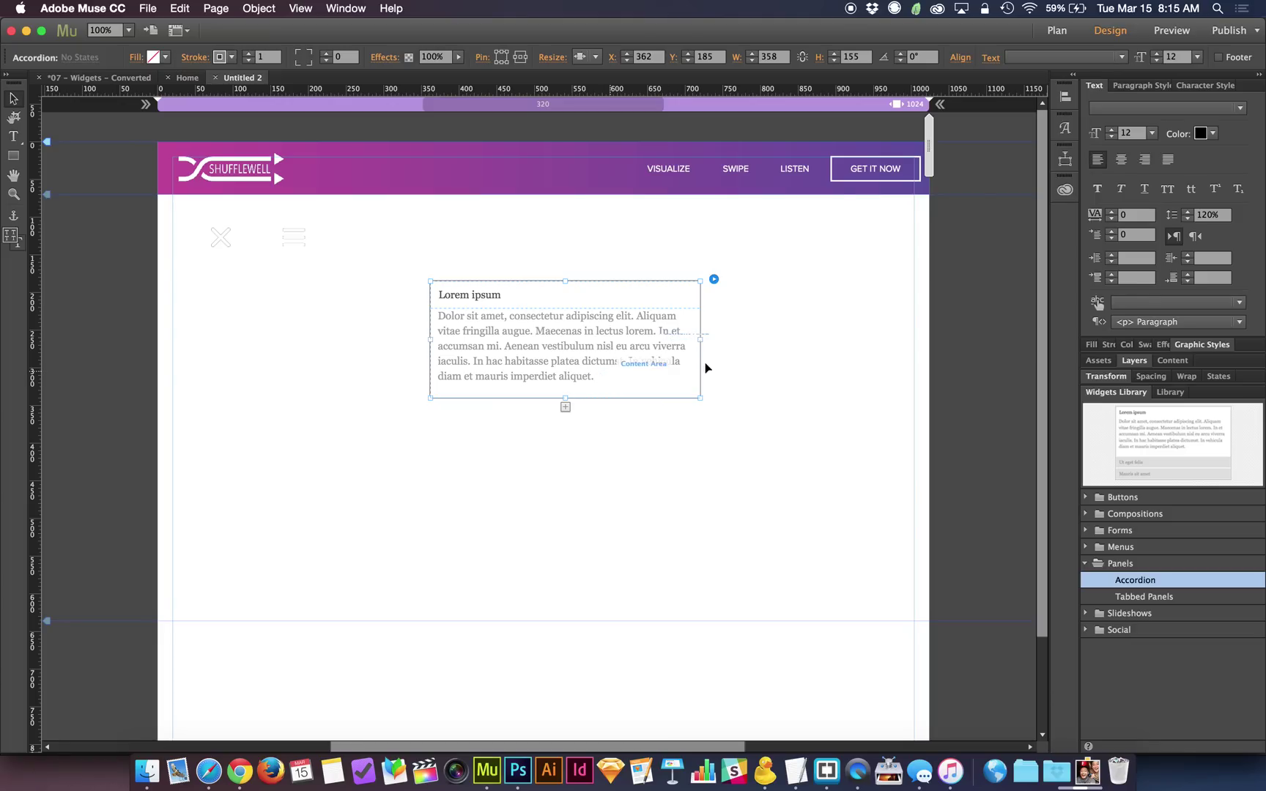
click(880, 378)
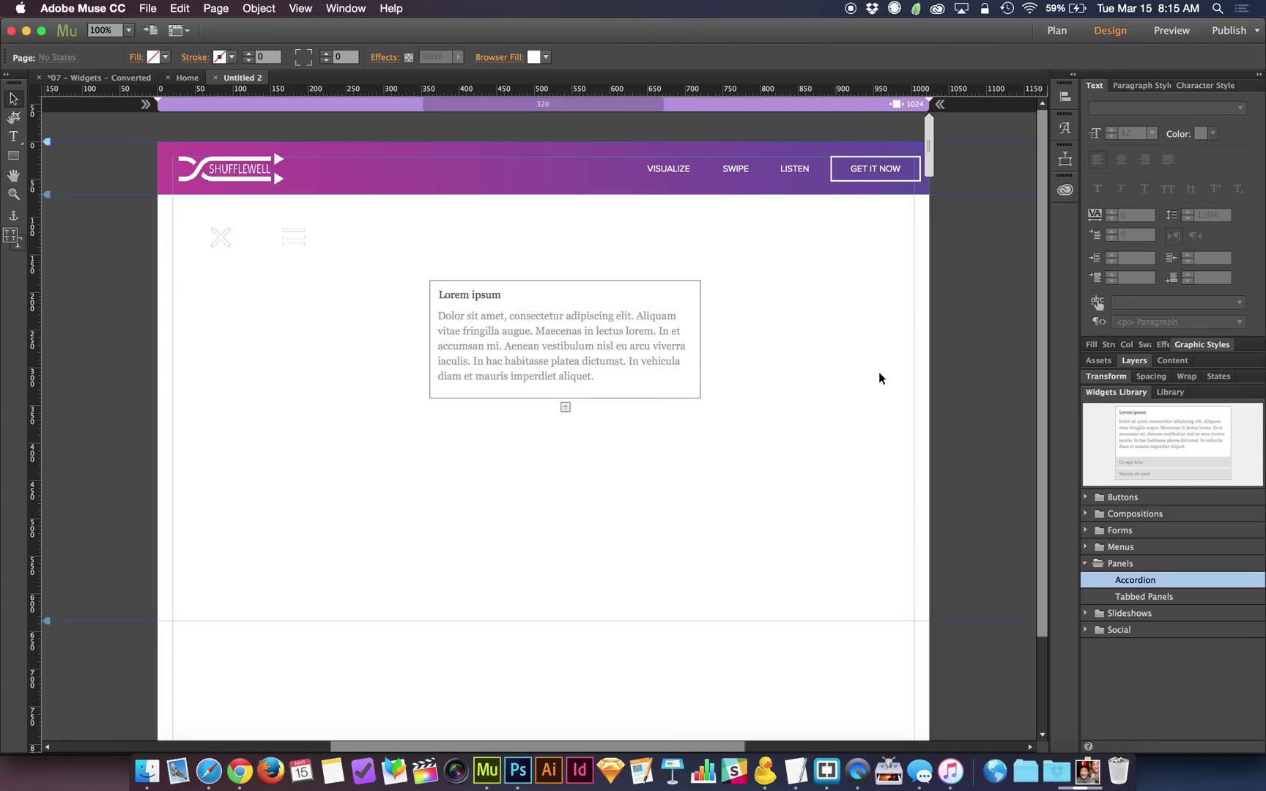
click(587, 324)
right_click(587, 324)
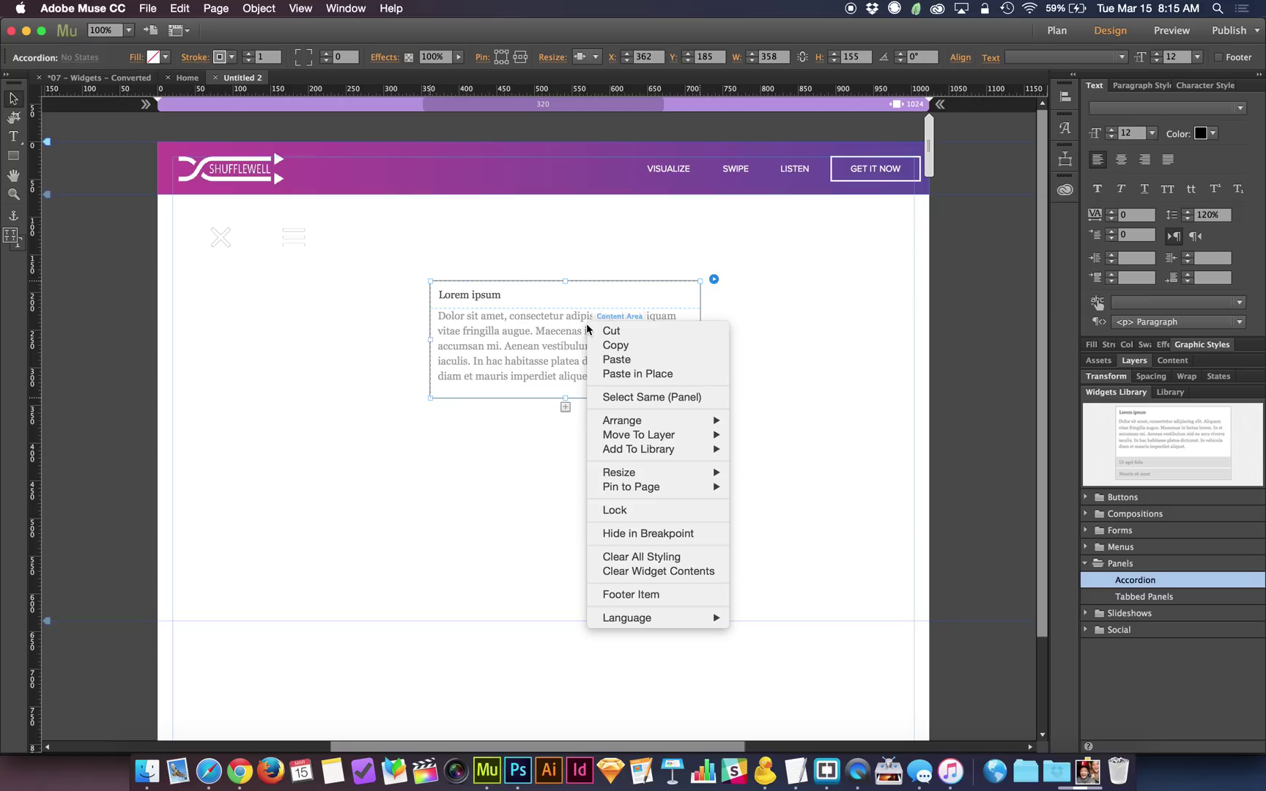
Step: Apply Clear All Styling and Clear Widget Contents to the accordion
click(672, 557)
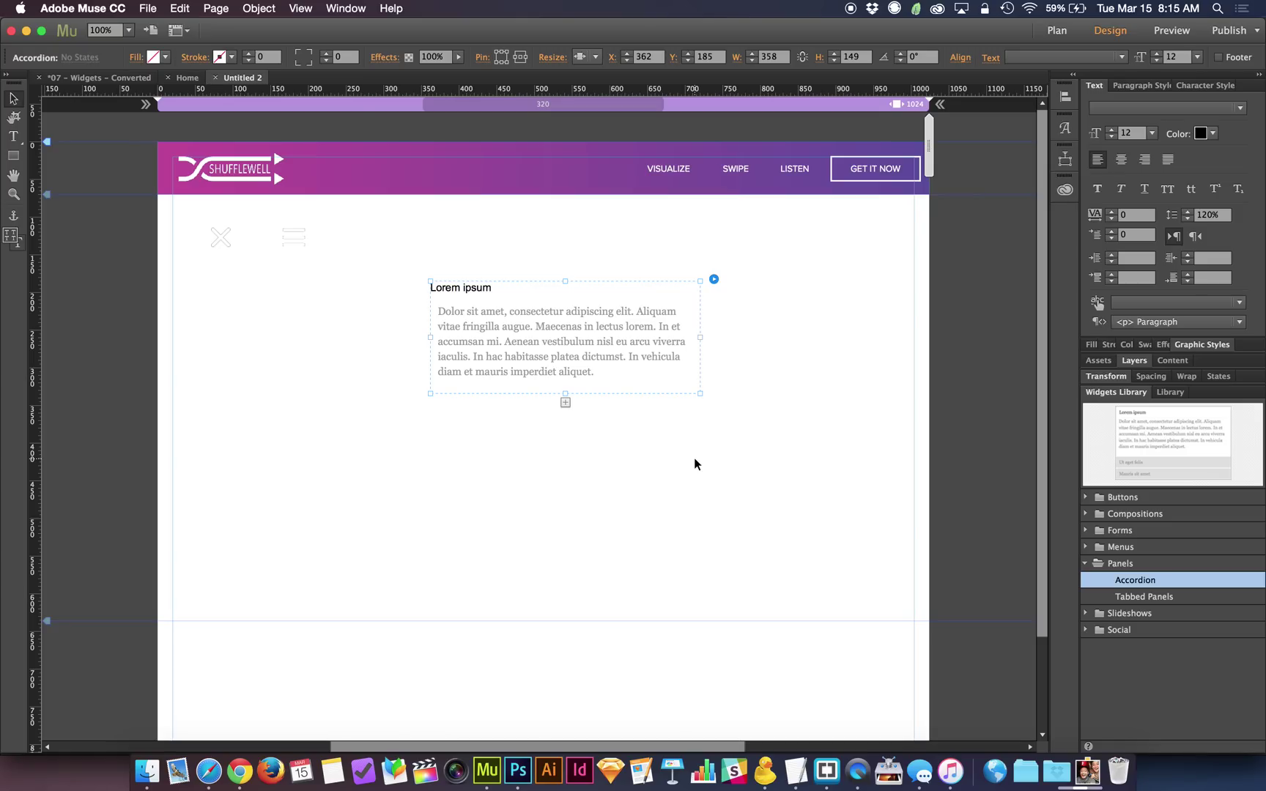
right_click(623, 321)
click(707, 566)
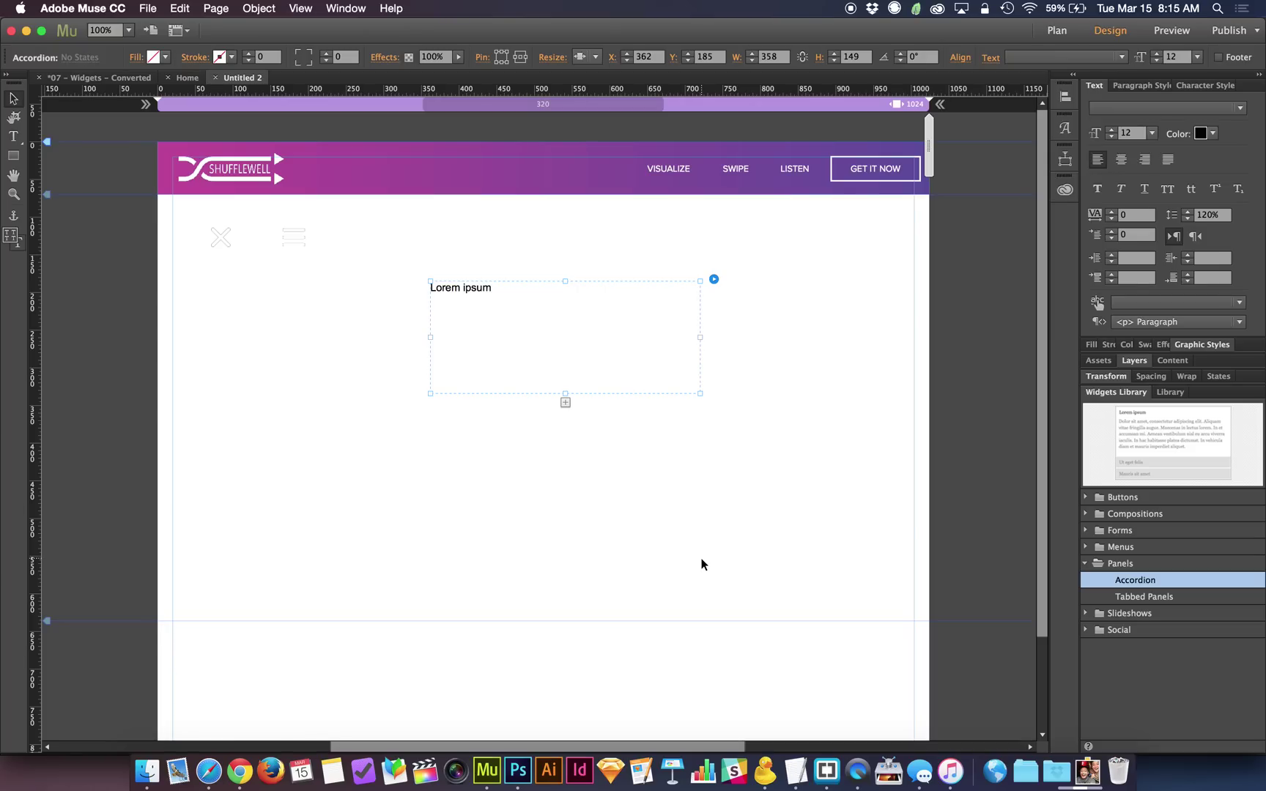
Step: Delete the 'Lorem ipsum' tab label text and move the accordion up onto the header
click(486, 296)
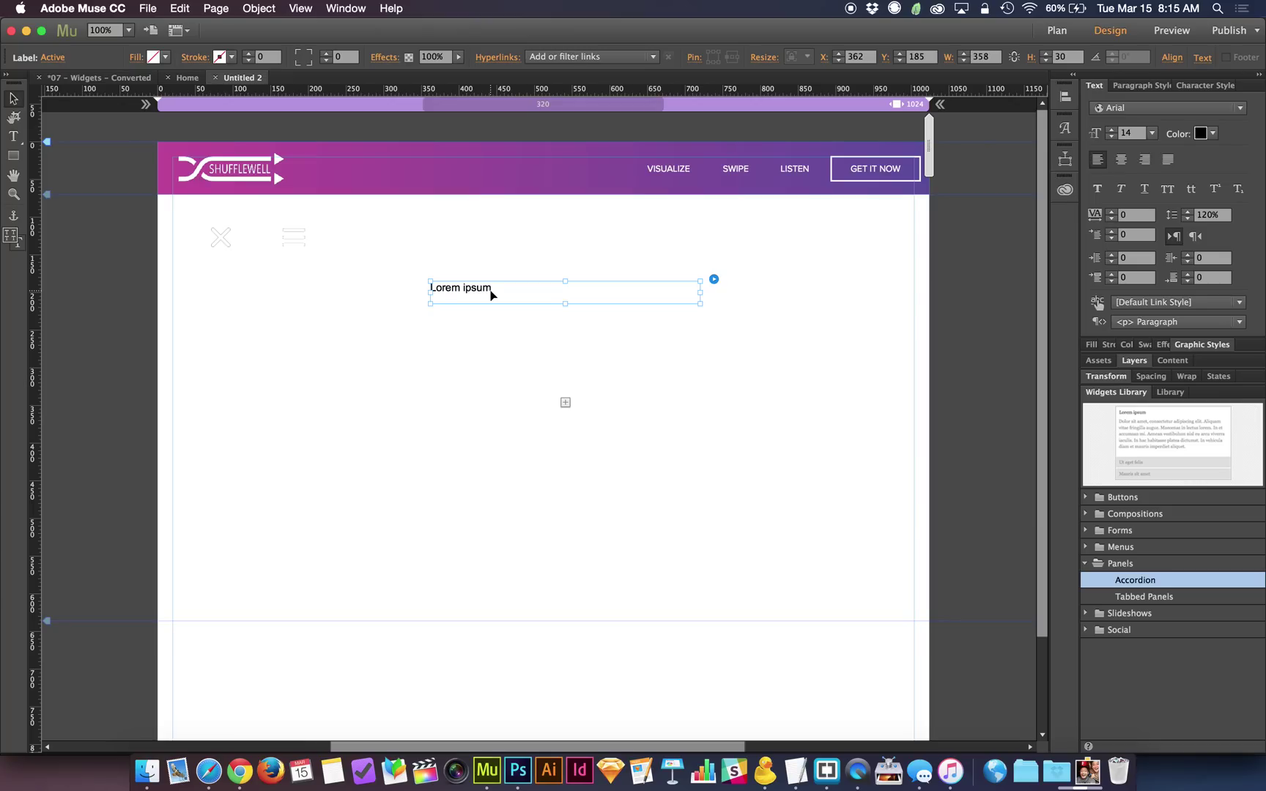
double_click(491, 295)
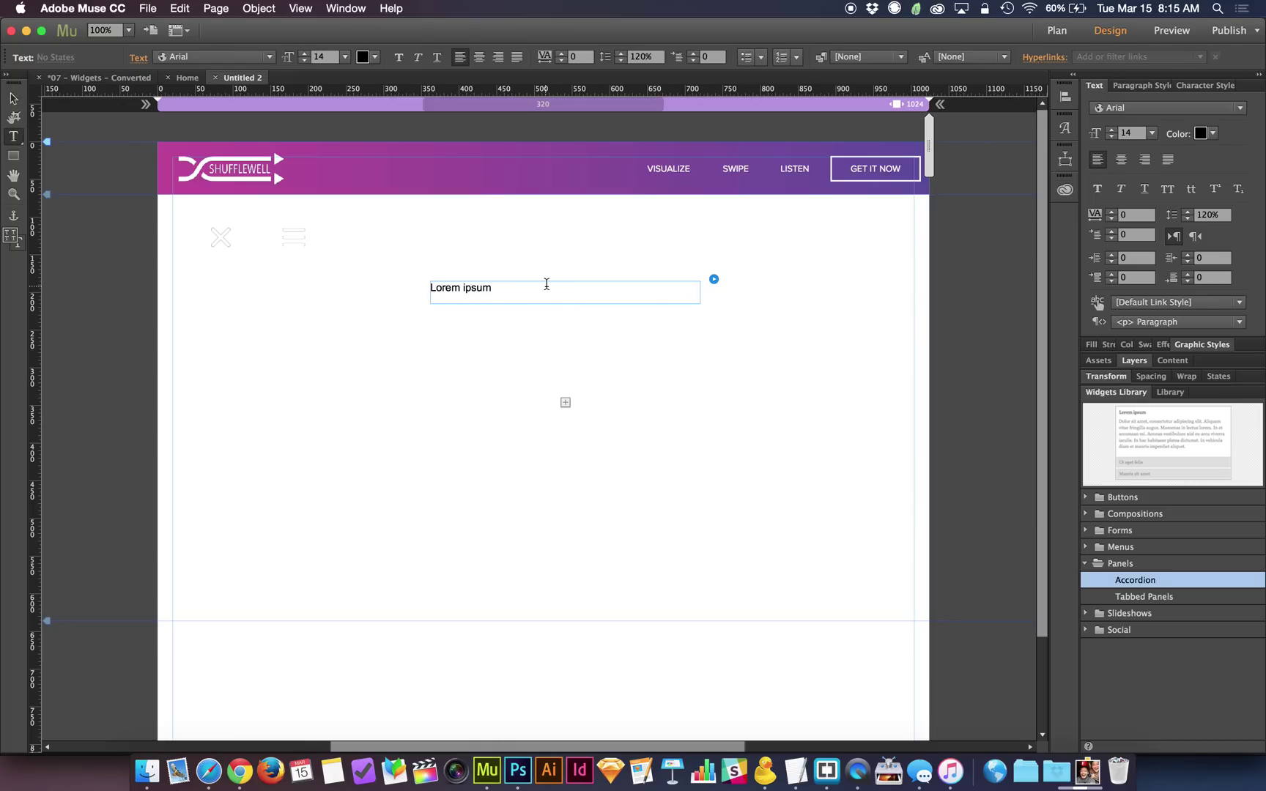
drag(489, 288, 428, 284)
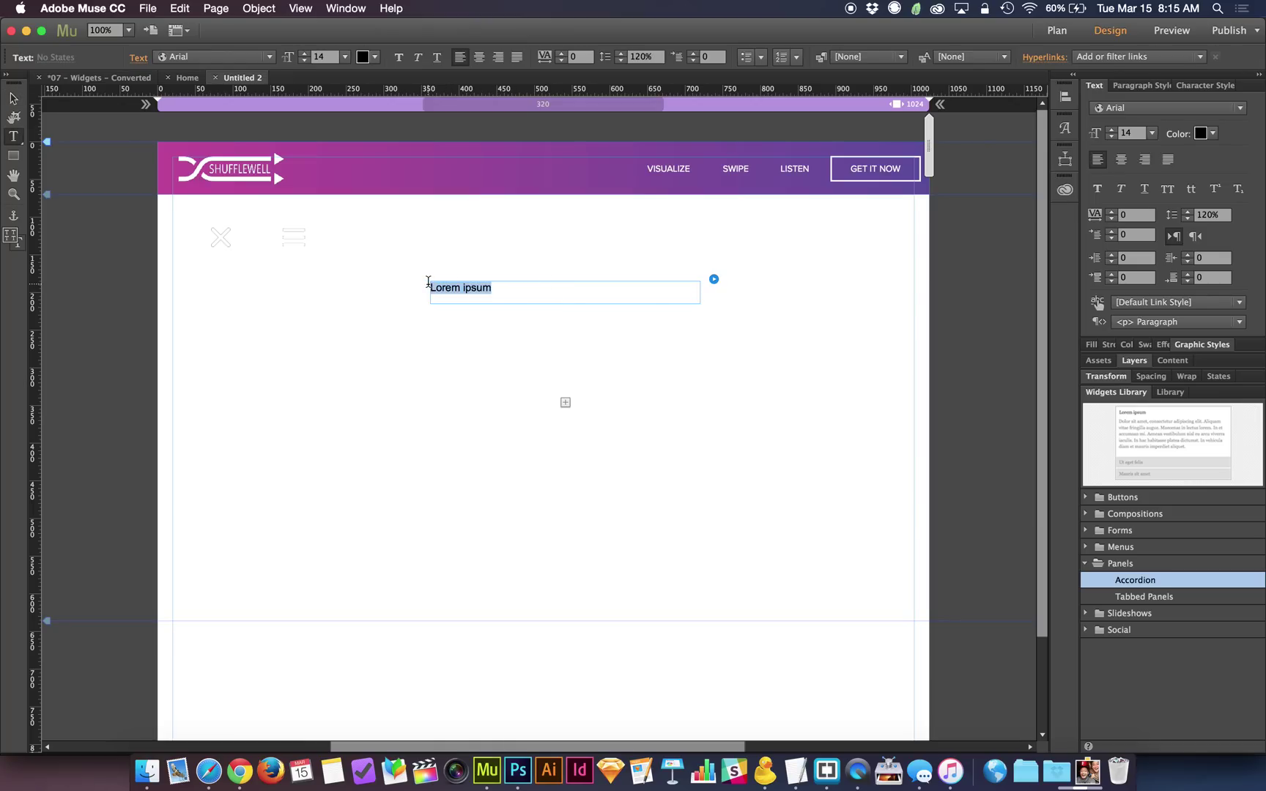
key(BackSpace)
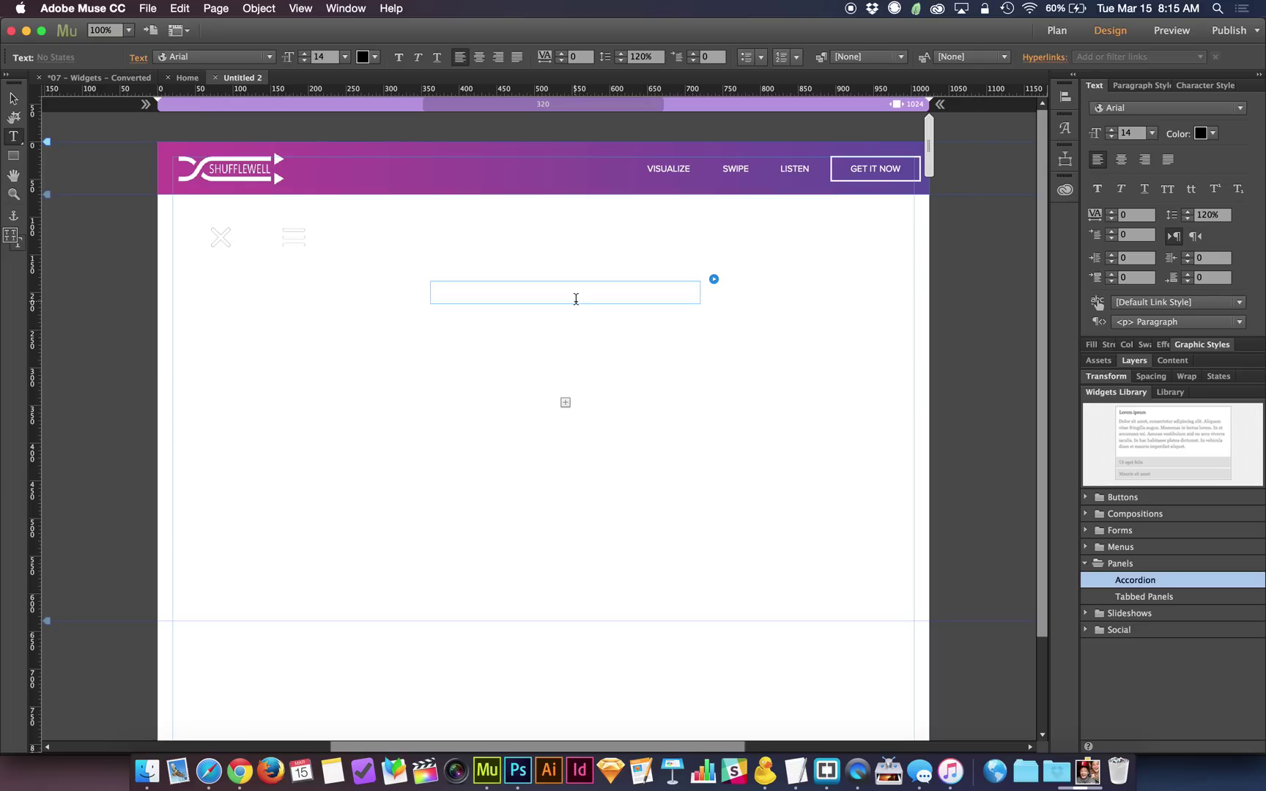
key(Escape)
key(Escape)
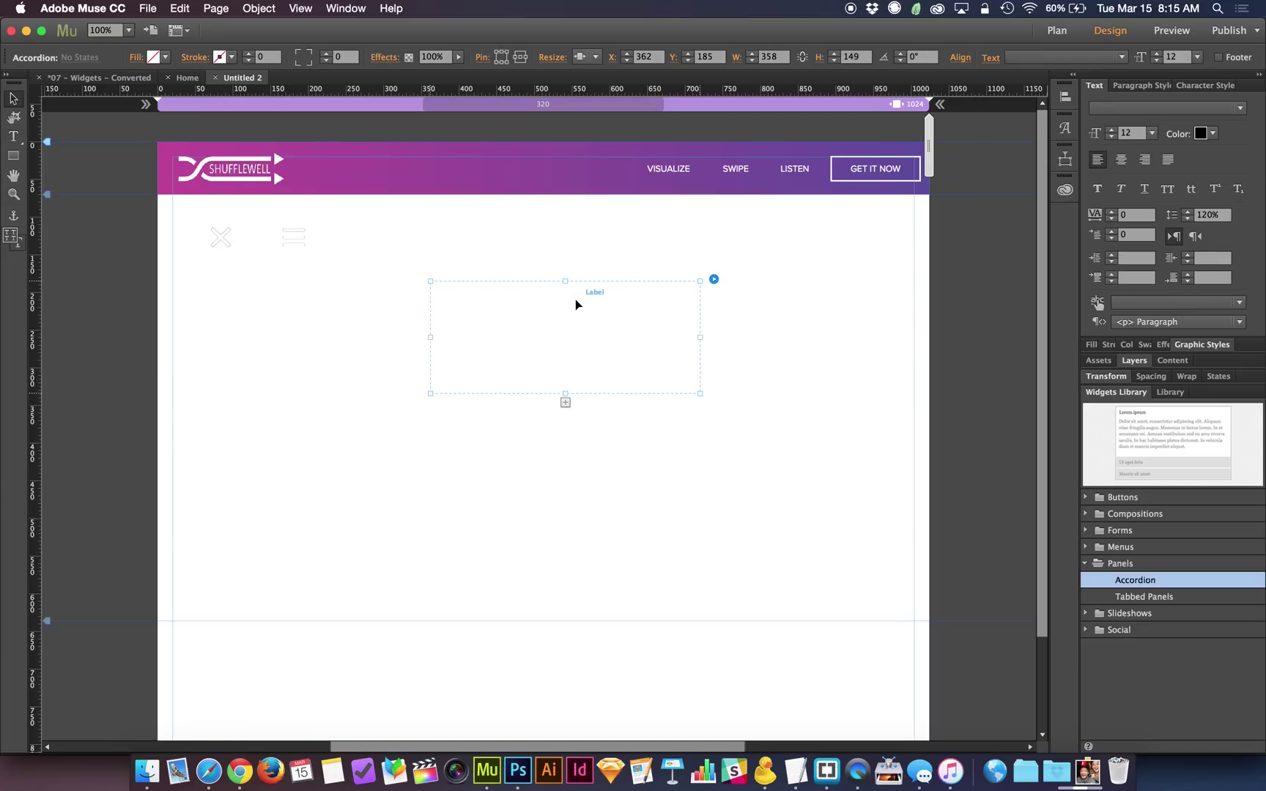
click(786, 328)
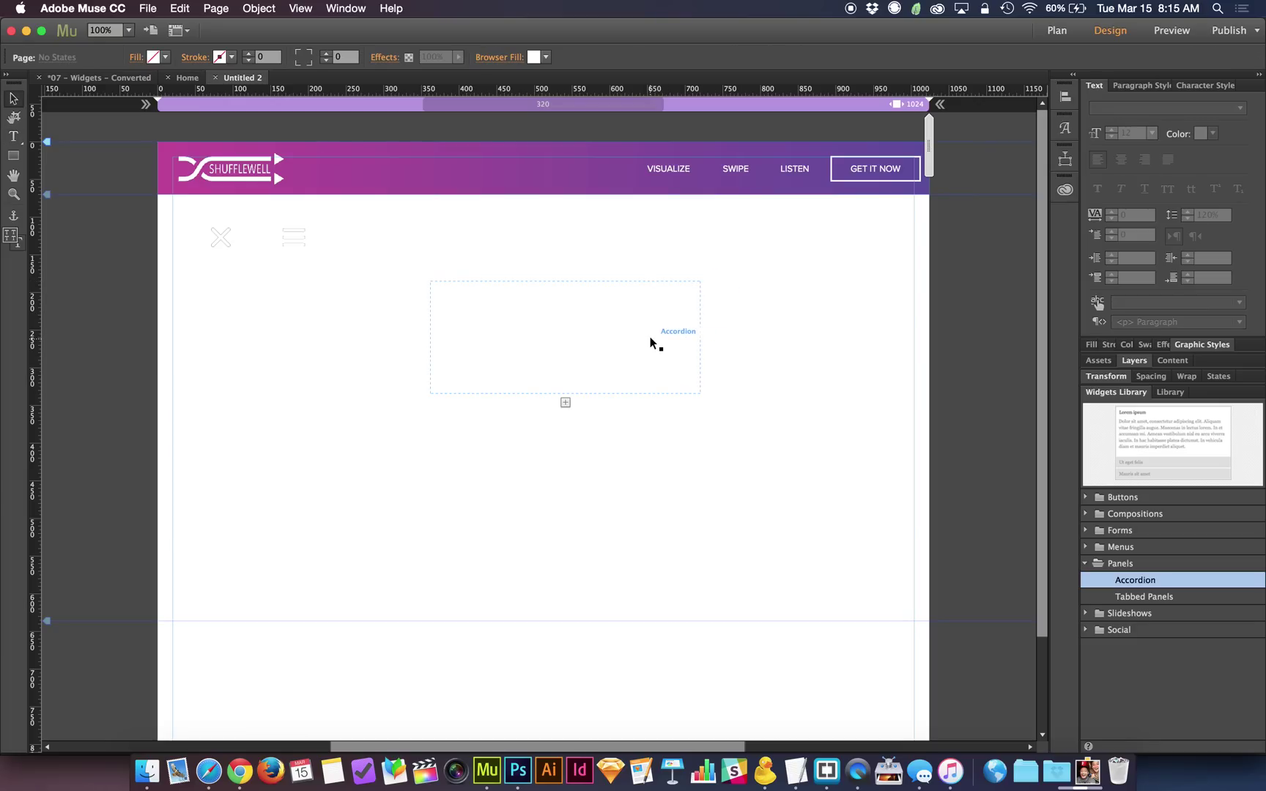
drag(650, 336, 533, 244)
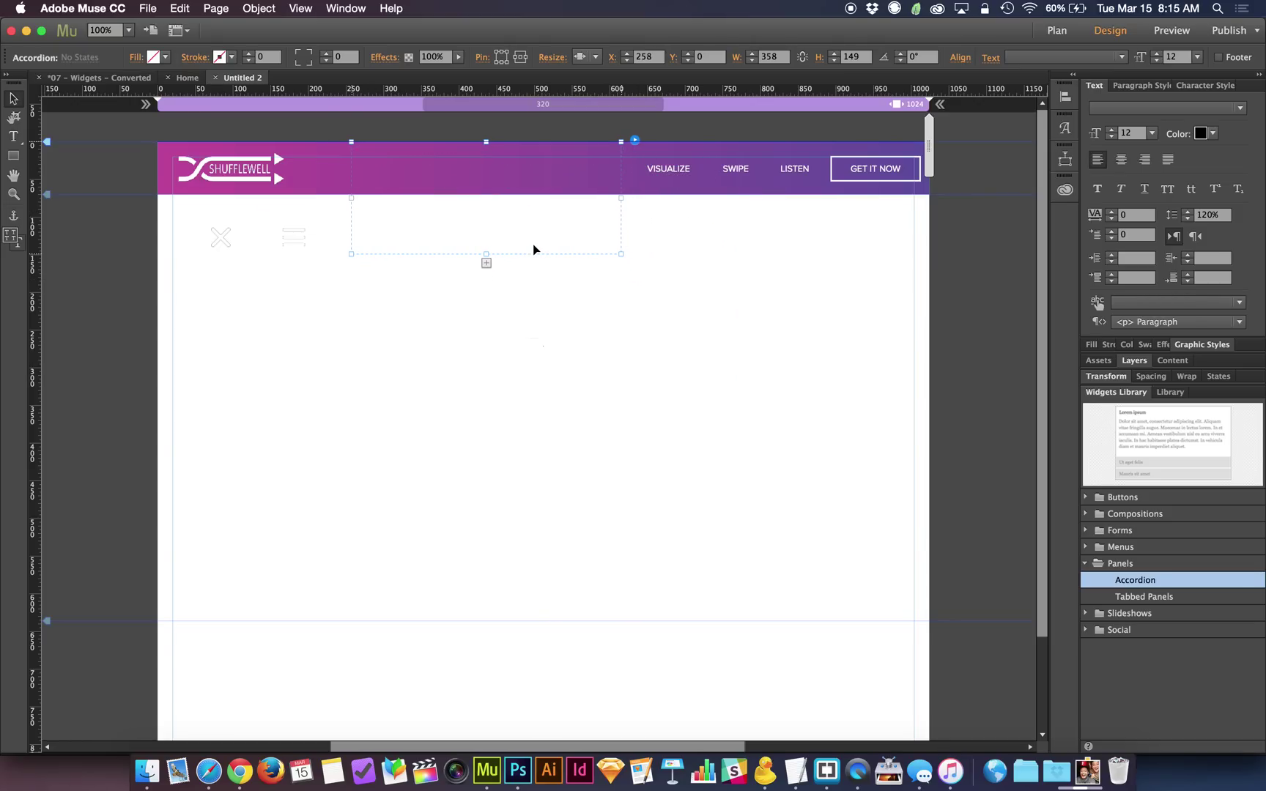
Step: Make the tab label 70 px tall and the content area 214 px tall, then select the widget
click(497, 147)
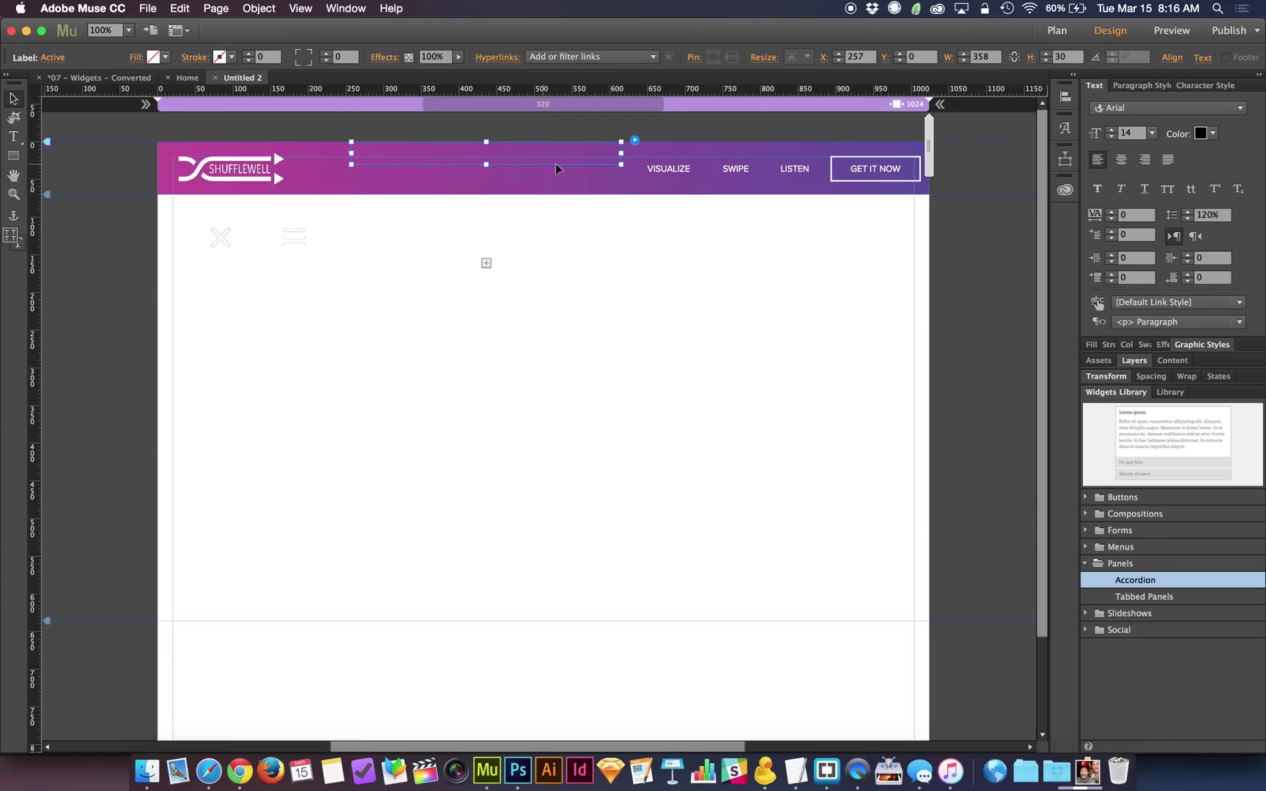
drag(487, 164, 486, 197)
click(508, 234)
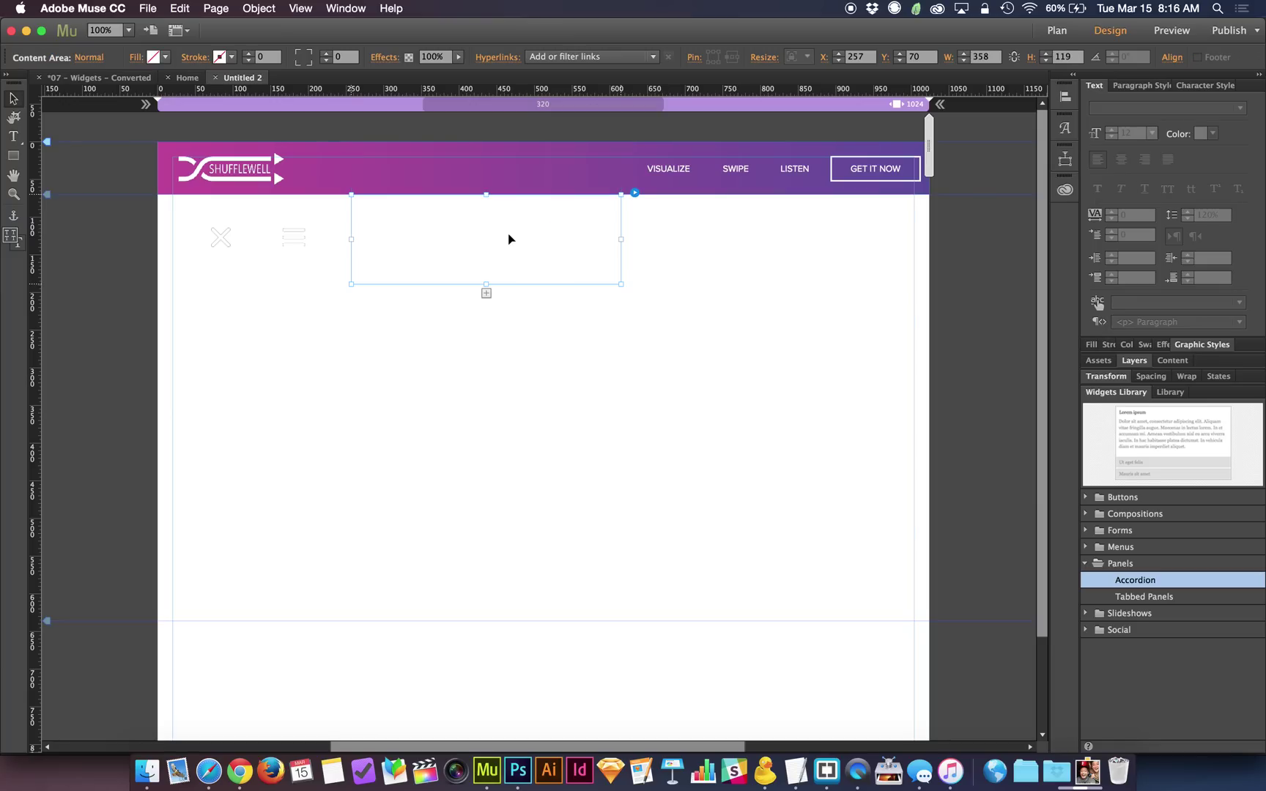
drag(485, 284, 484, 356)
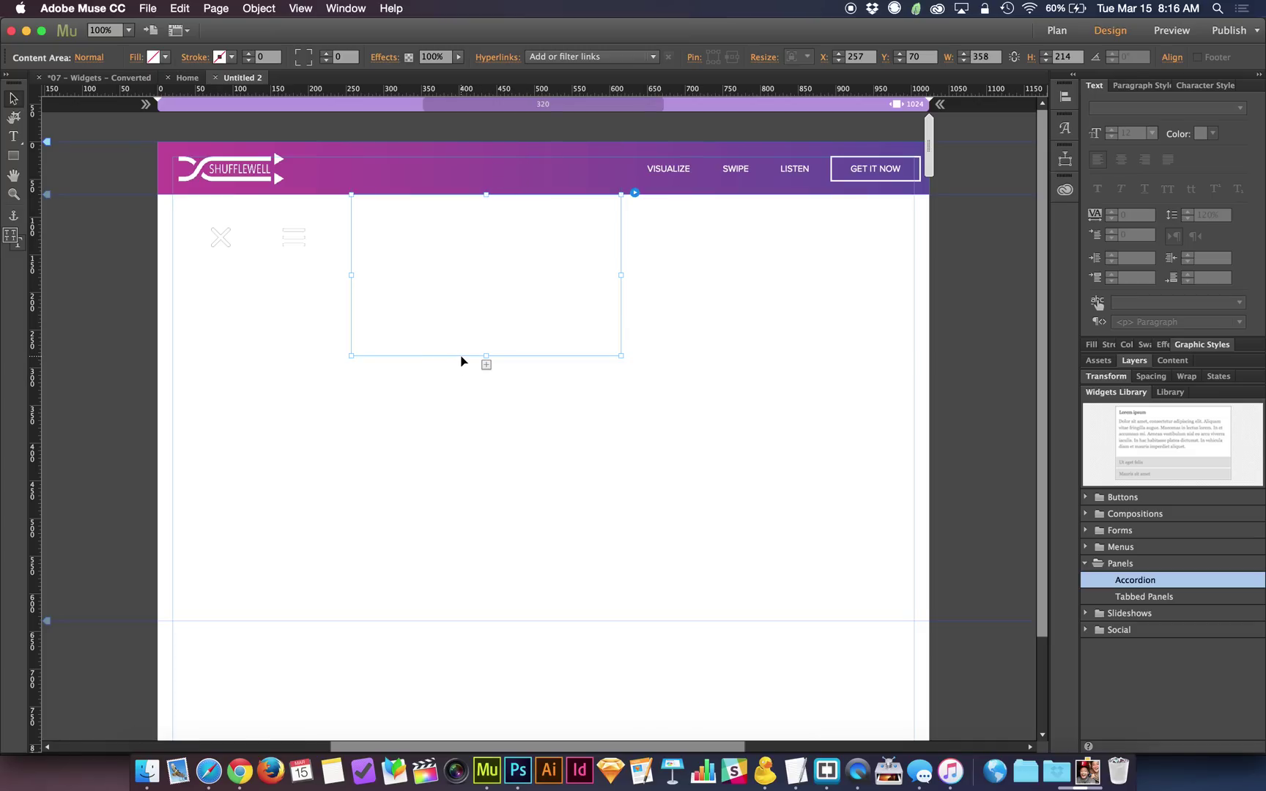
click(461, 290)
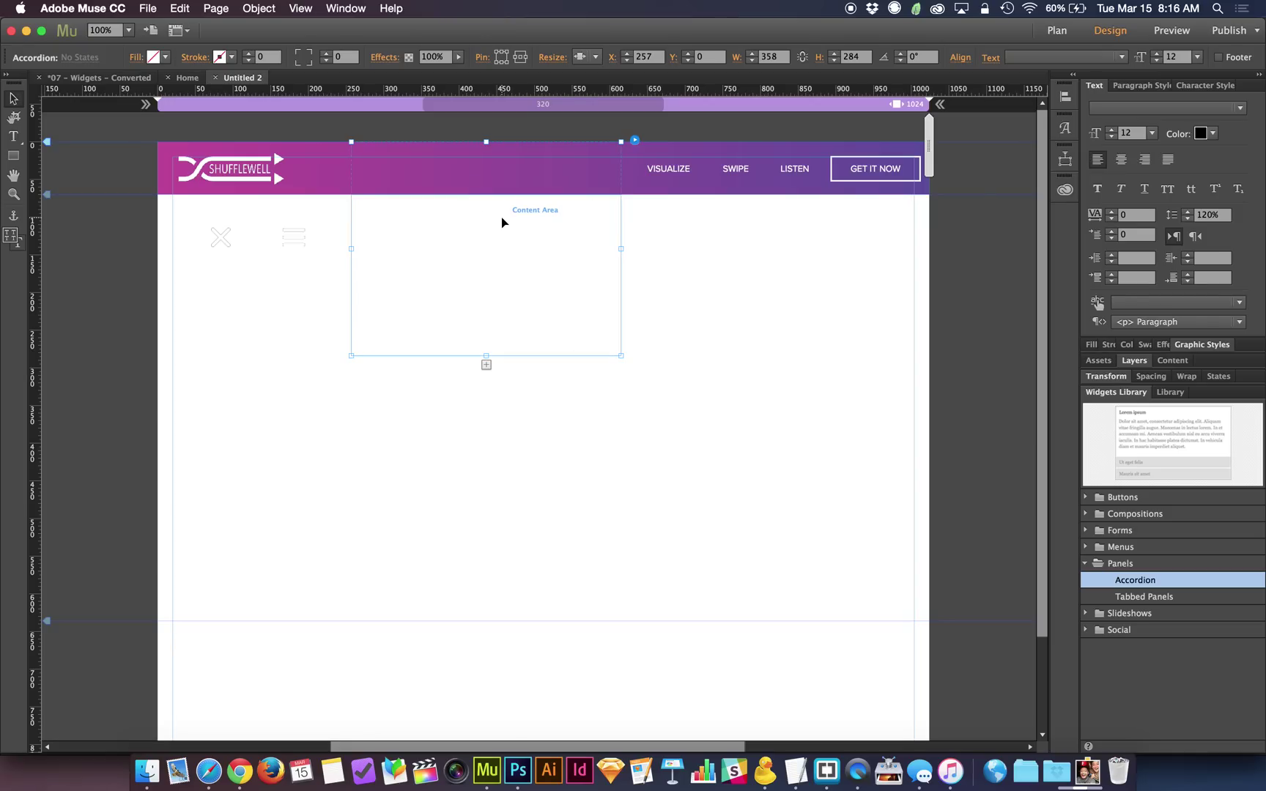
Step: Move the accordion to X 355, Y 167, test its panel toggle, and open the content area's Fill settings
drag(501, 217, 575, 348)
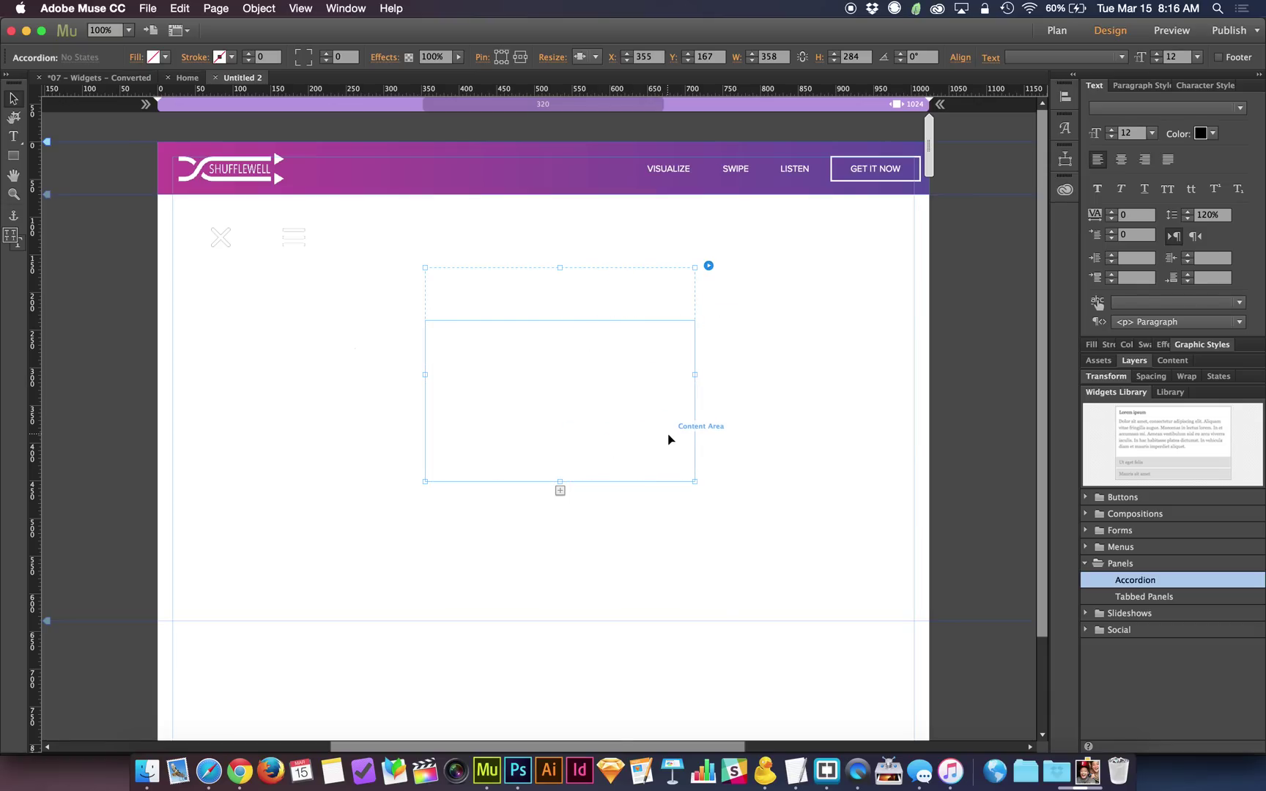
click(590, 293)
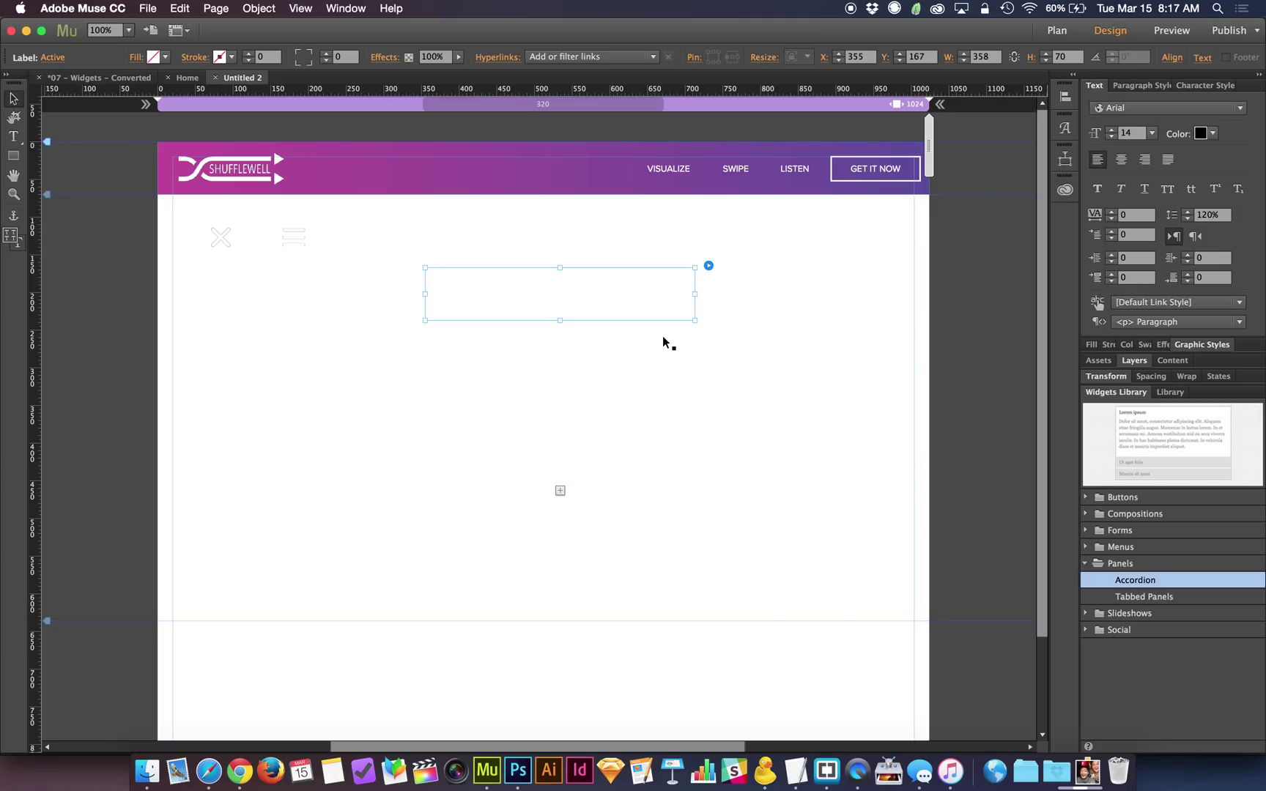
click(709, 267)
click(617, 311)
click(617, 311)
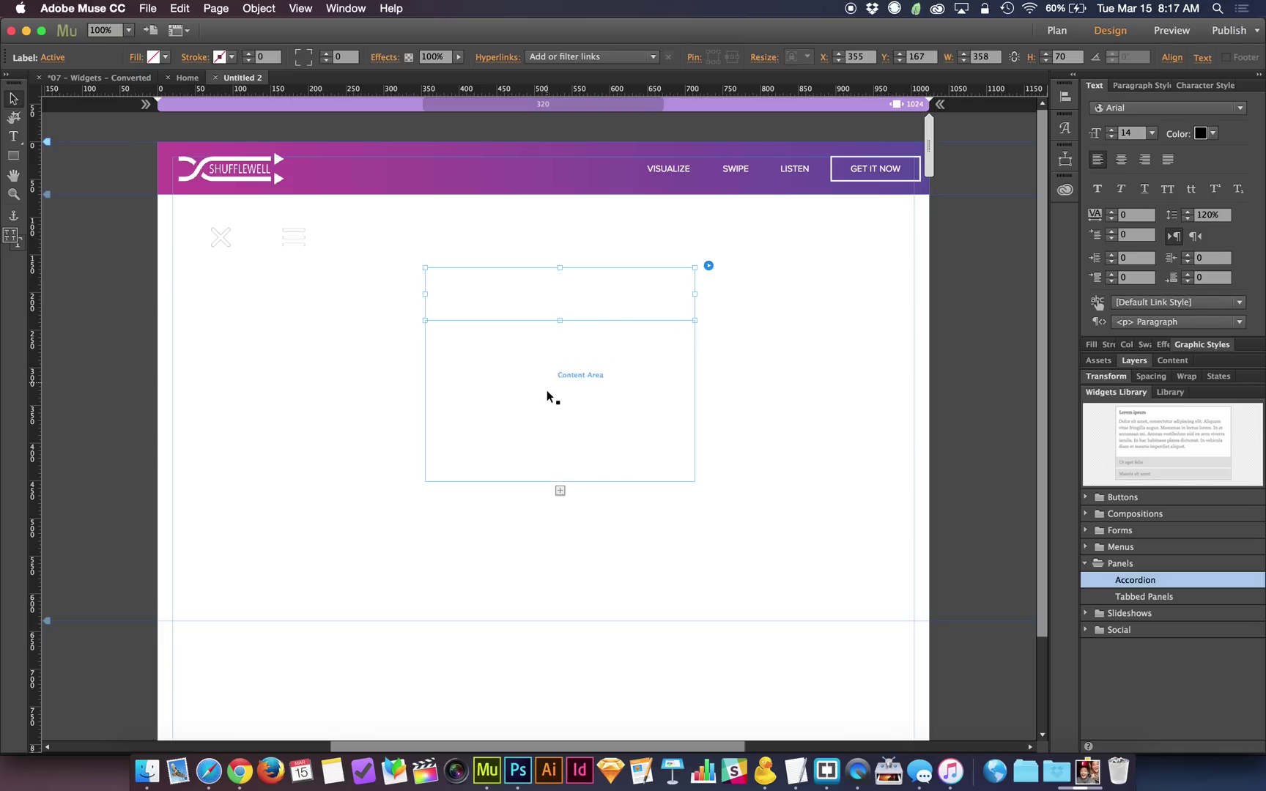
click(595, 383)
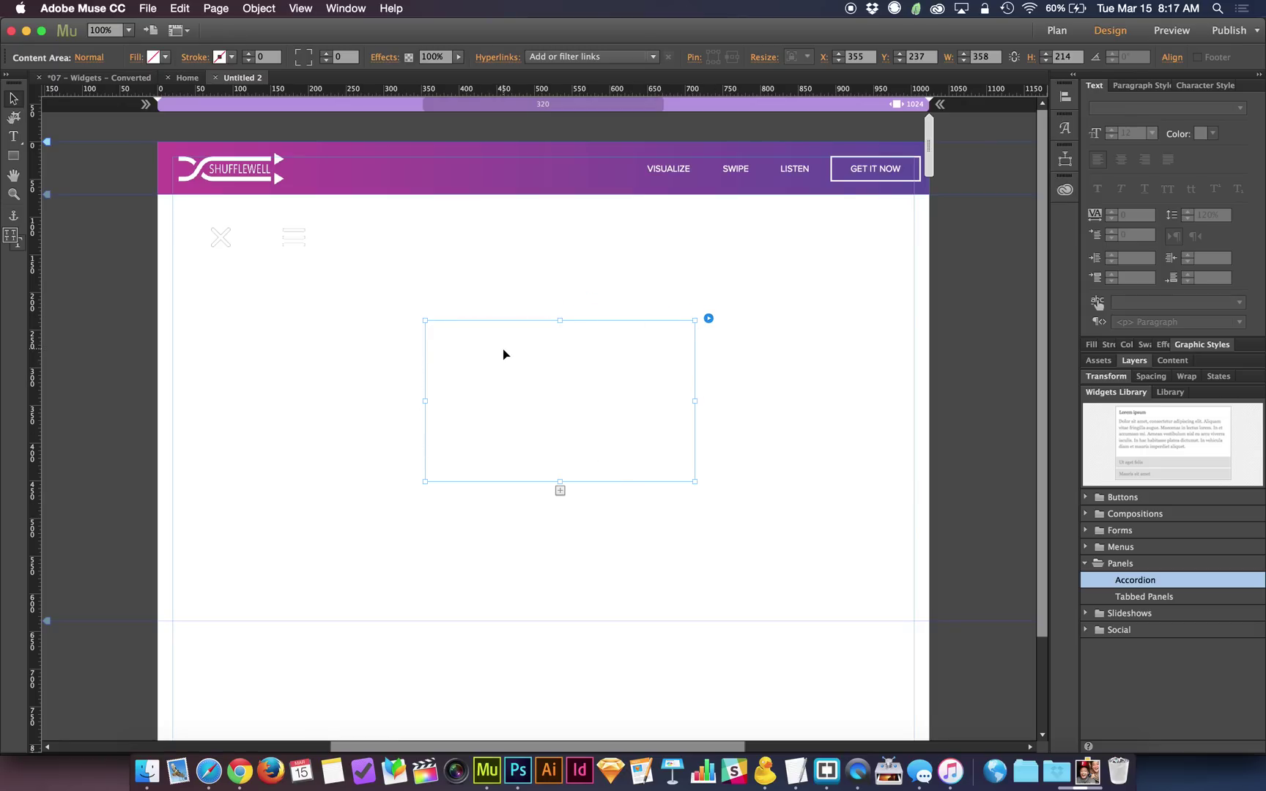
click(139, 57)
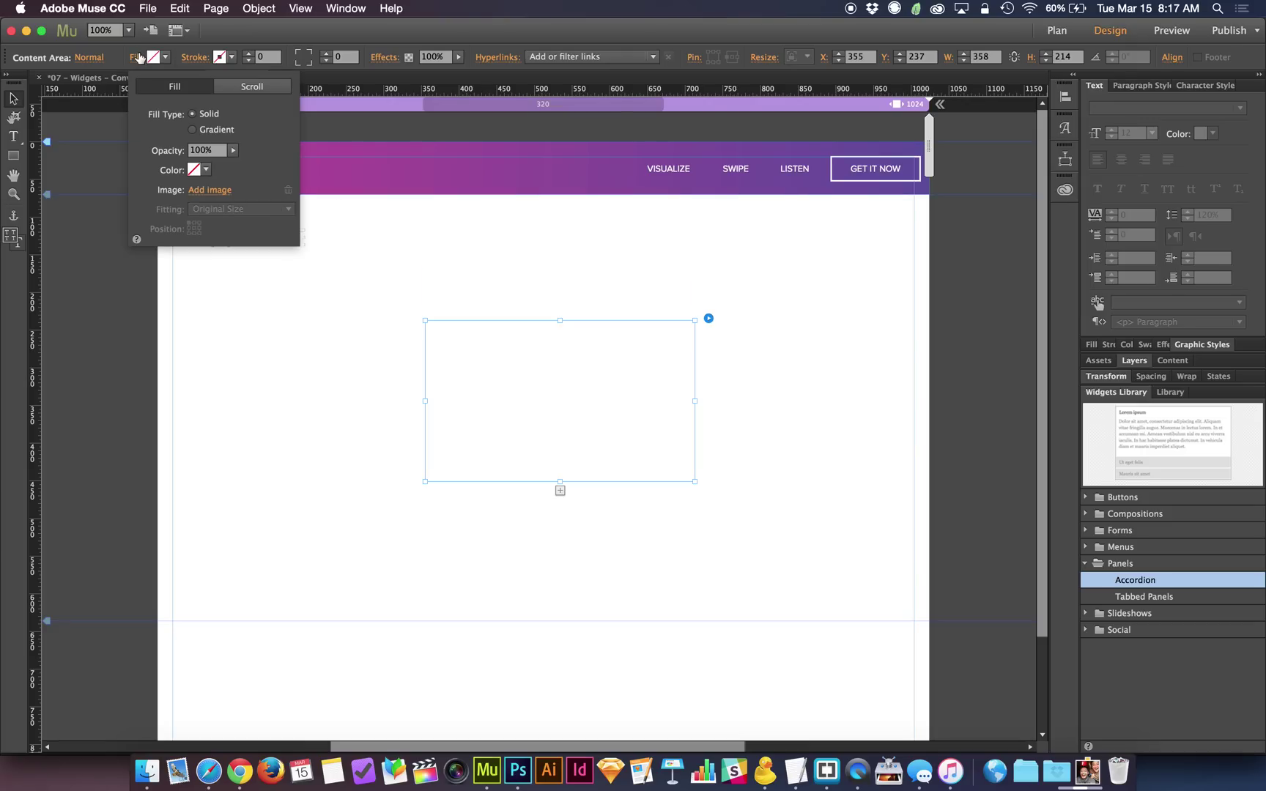
Step: Give the content area a gradient fill running from magenta to purple
click(224, 134)
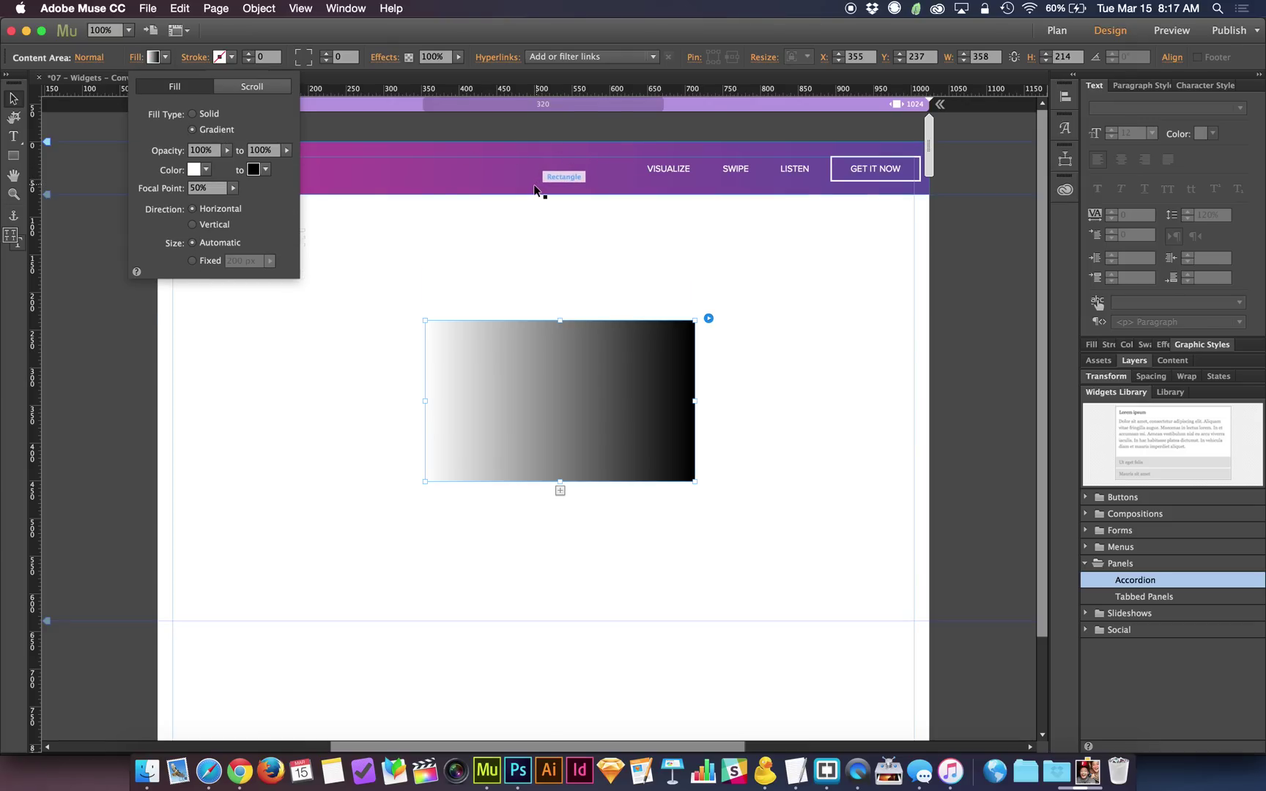
click(206, 170)
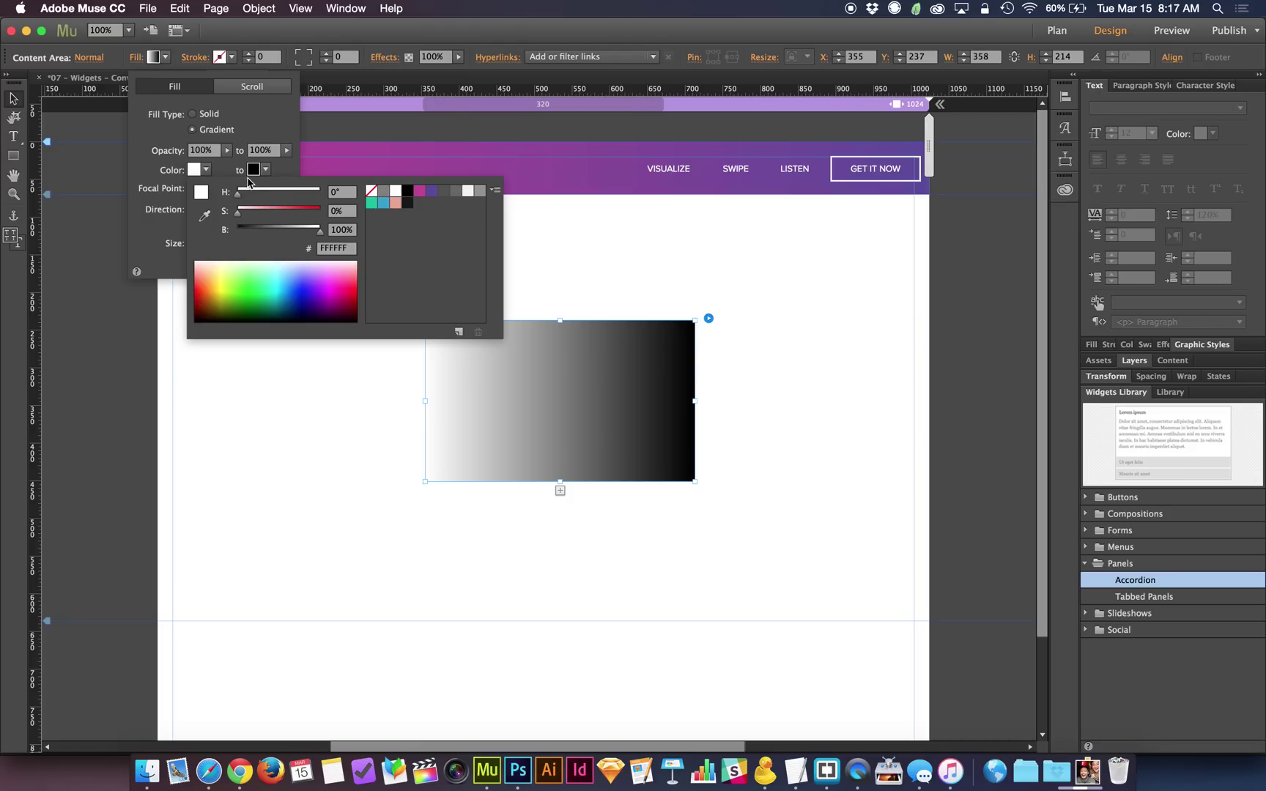
click(419, 191)
click(259, 170)
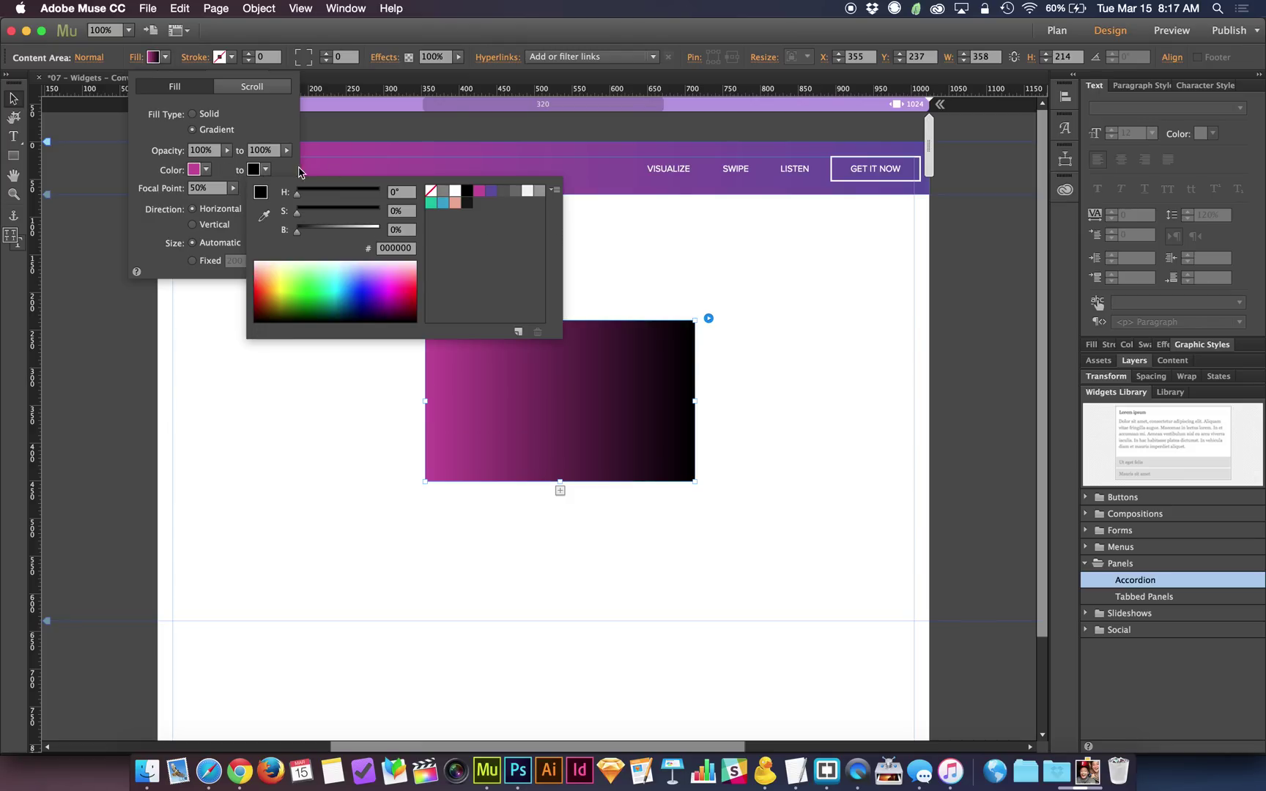
click(489, 193)
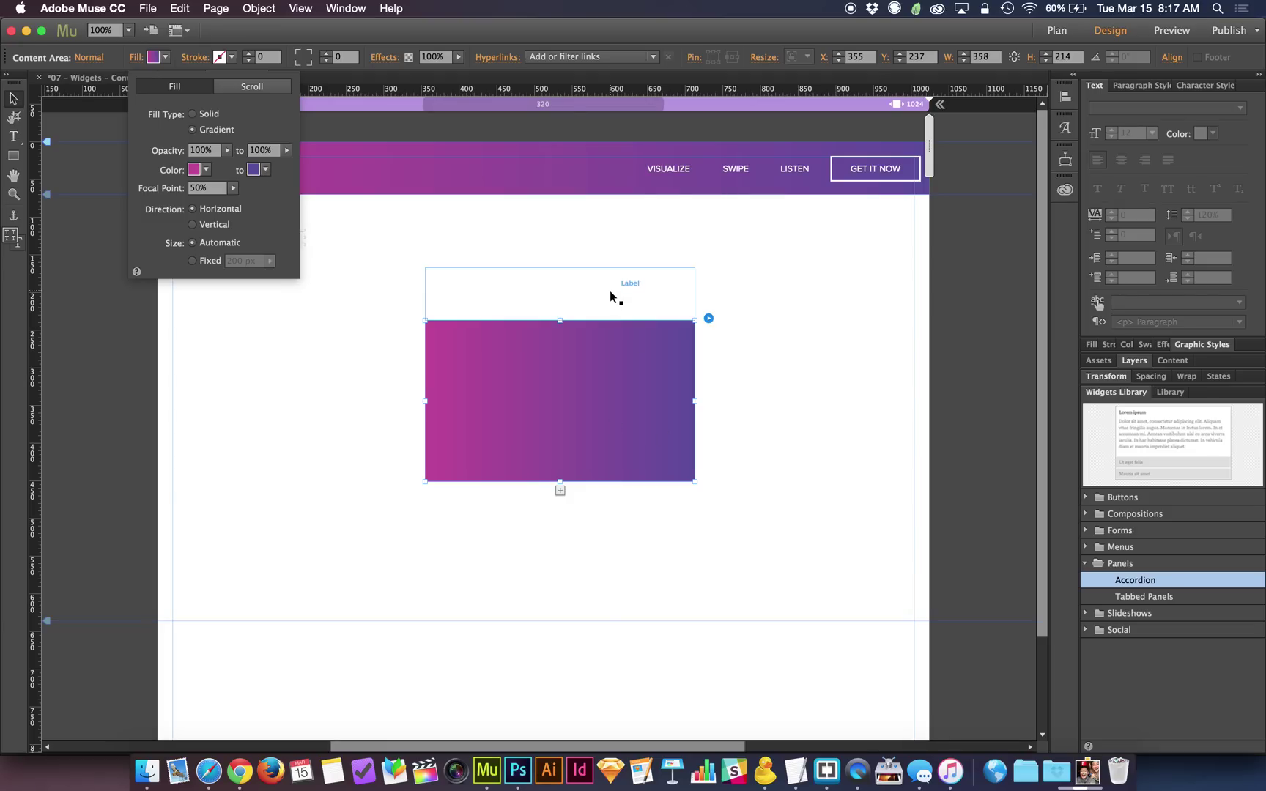
key(Escape)
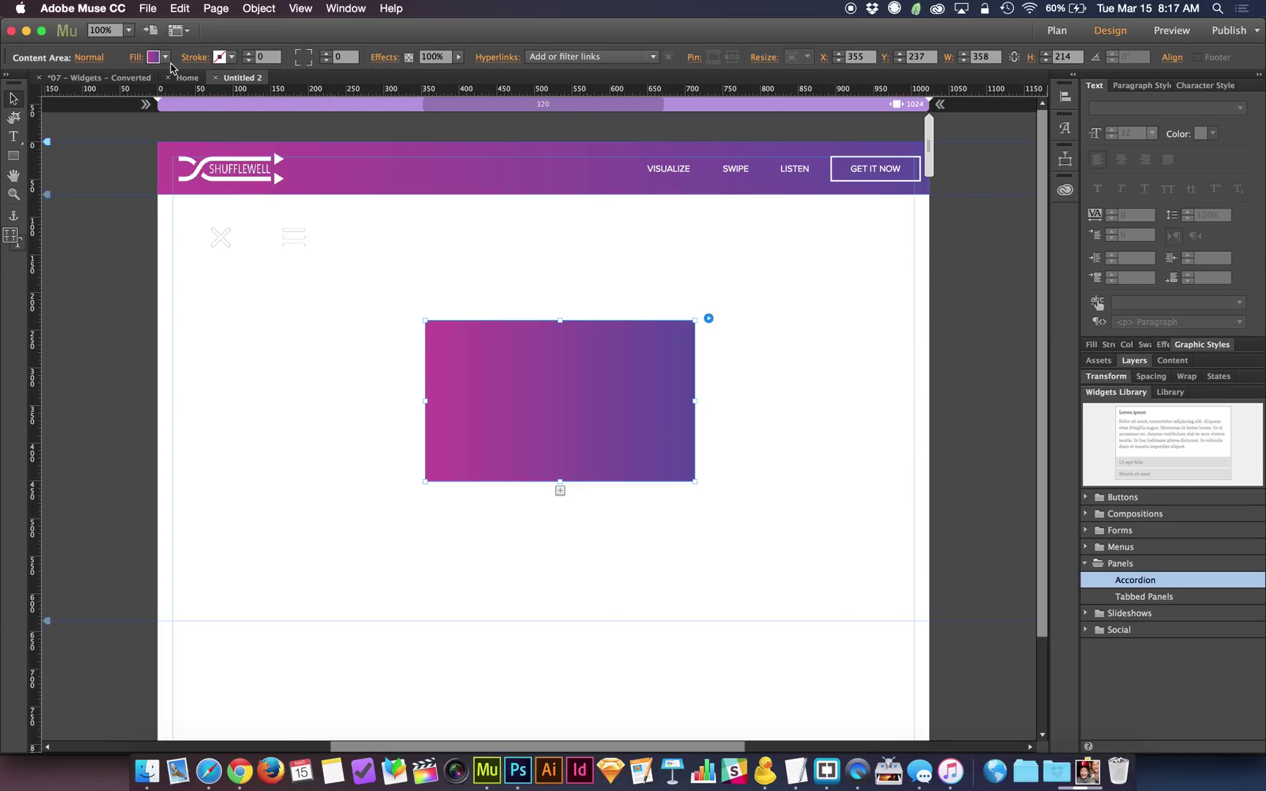
Step: Toggle the accordion panel from its tab several times, then briefly edit the tab label
click(596, 300)
click(597, 300)
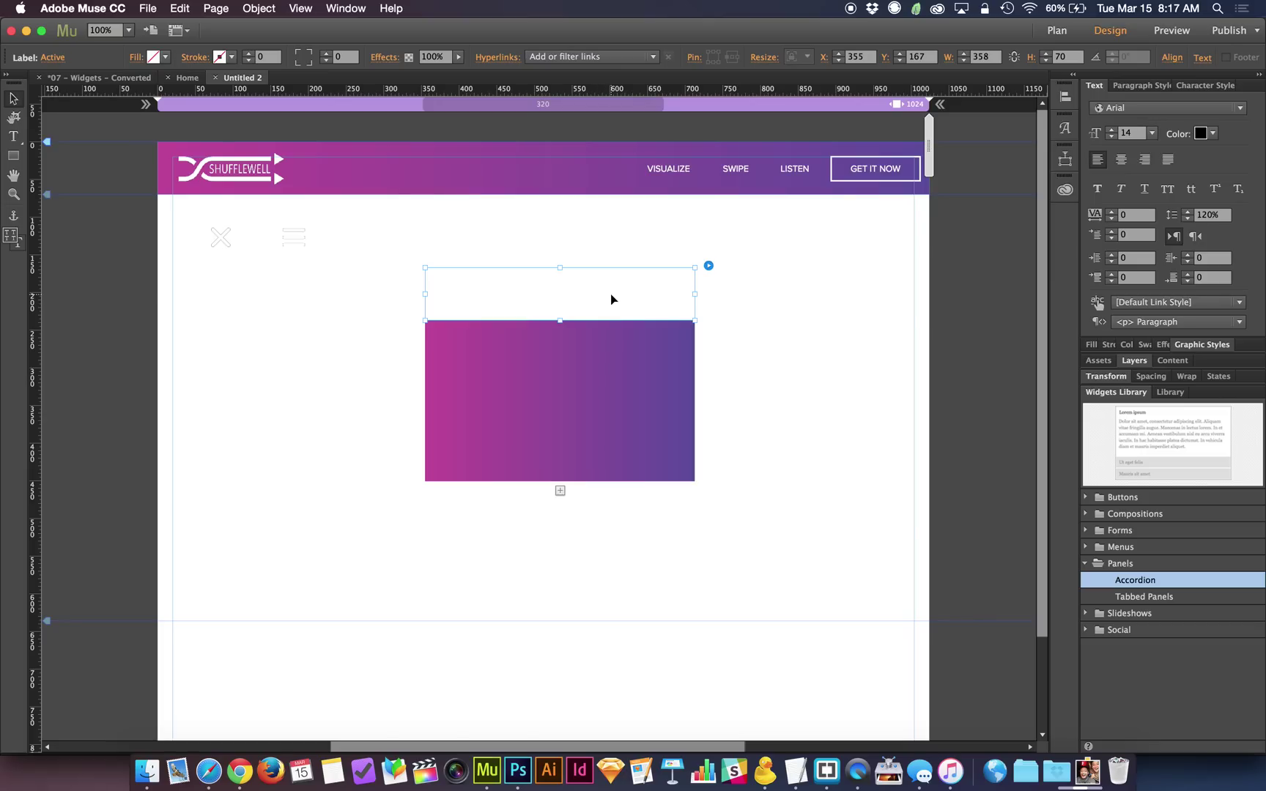
click(611, 294)
click(610, 294)
click(610, 294)
click(610, 294)
double_click(611, 294)
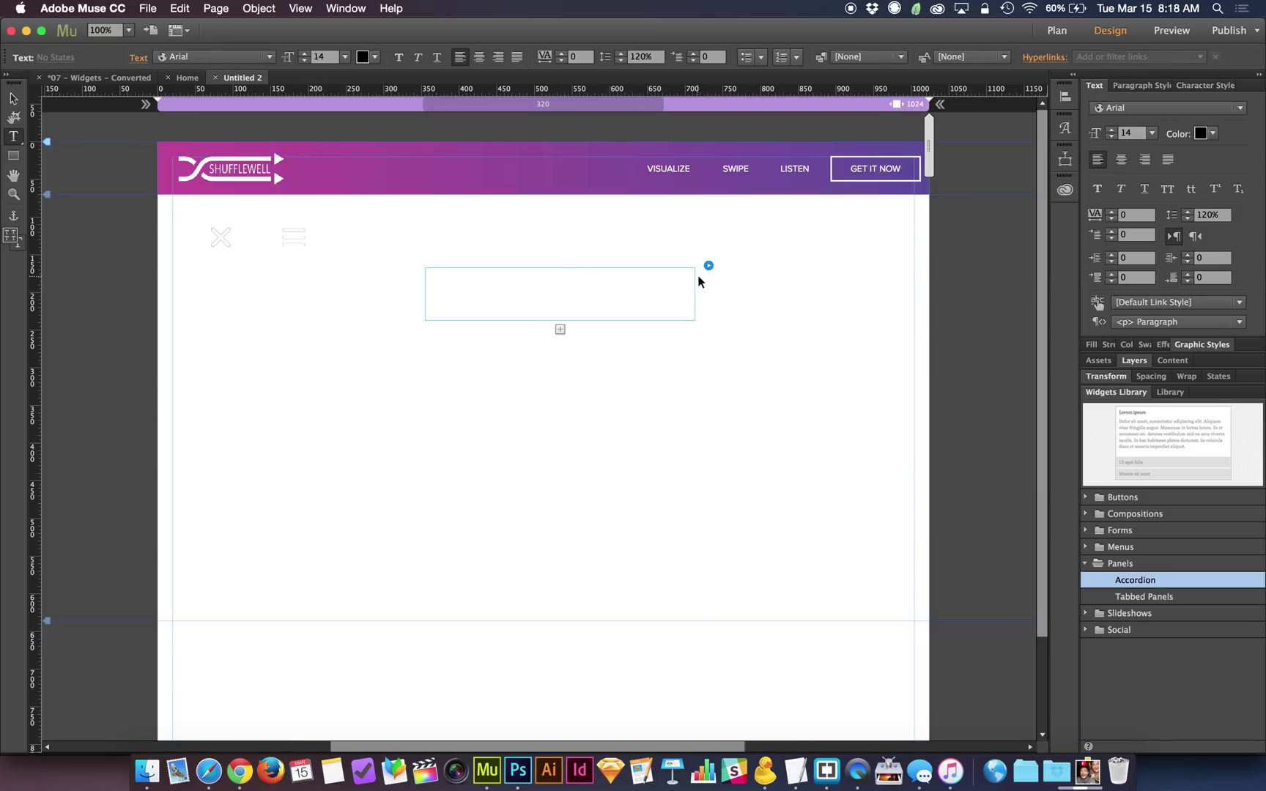
key(Escape)
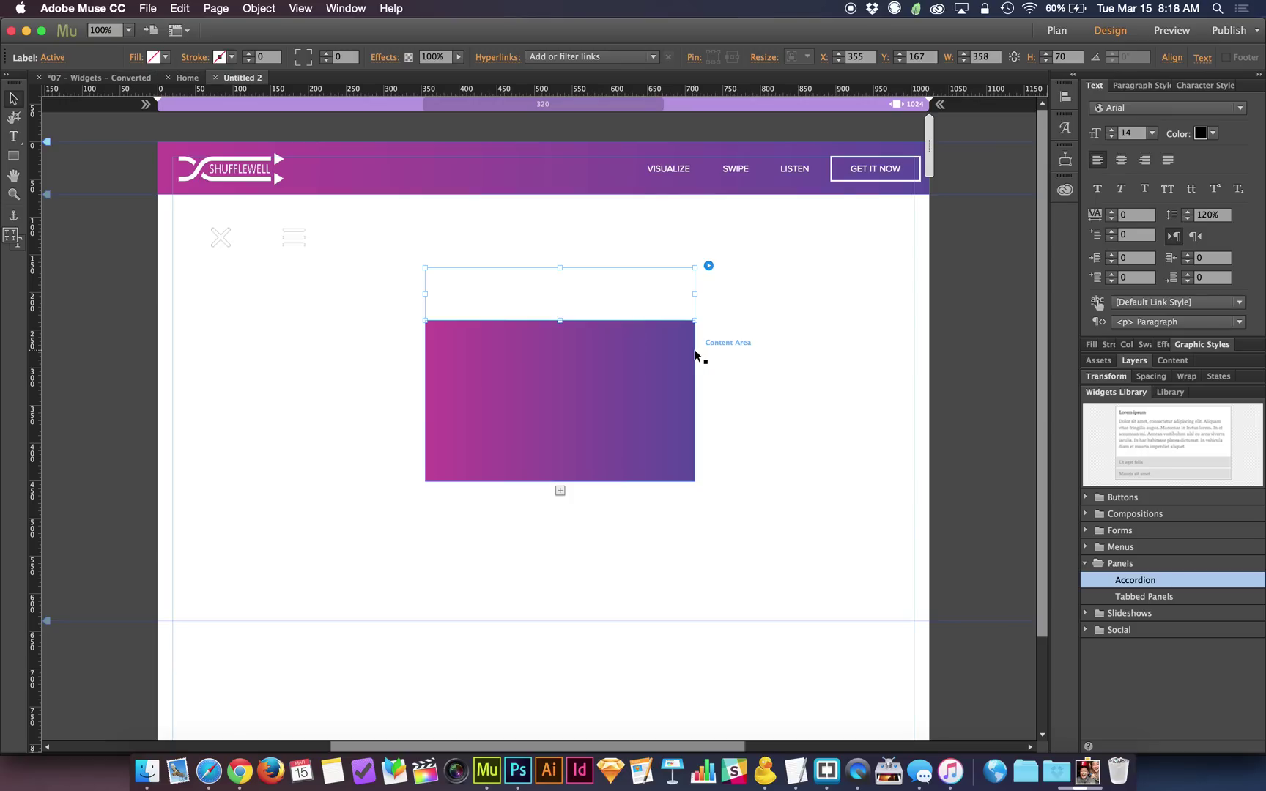
click(224, 233)
shift+click(289, 237)
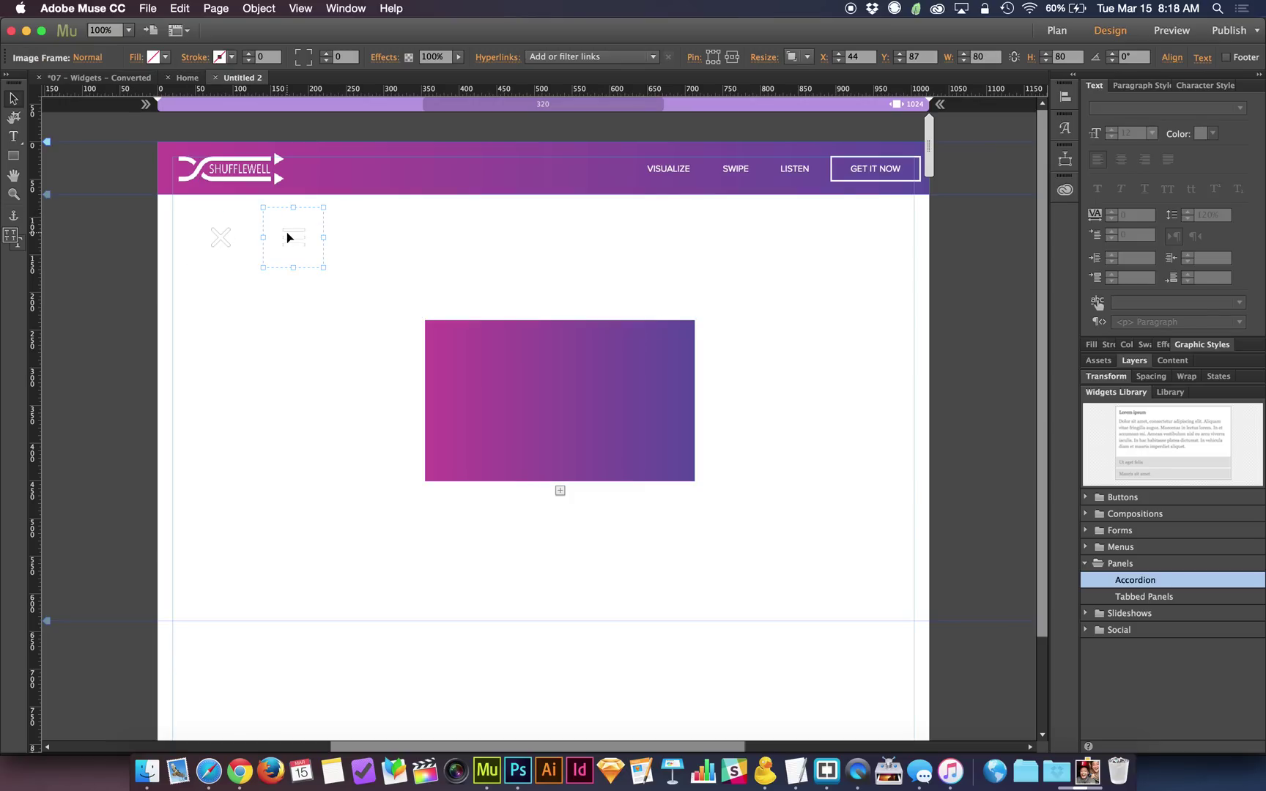
click(224, 243)
click(305, 253)
click(213, 234)
click(298, 236)
drag(684, 286, 302, 250)
click(597, 297)
Step: Expand and collapse the accordion from its tab twice, leaving it collapsed, and open the tab's context menu
click(622, 304)
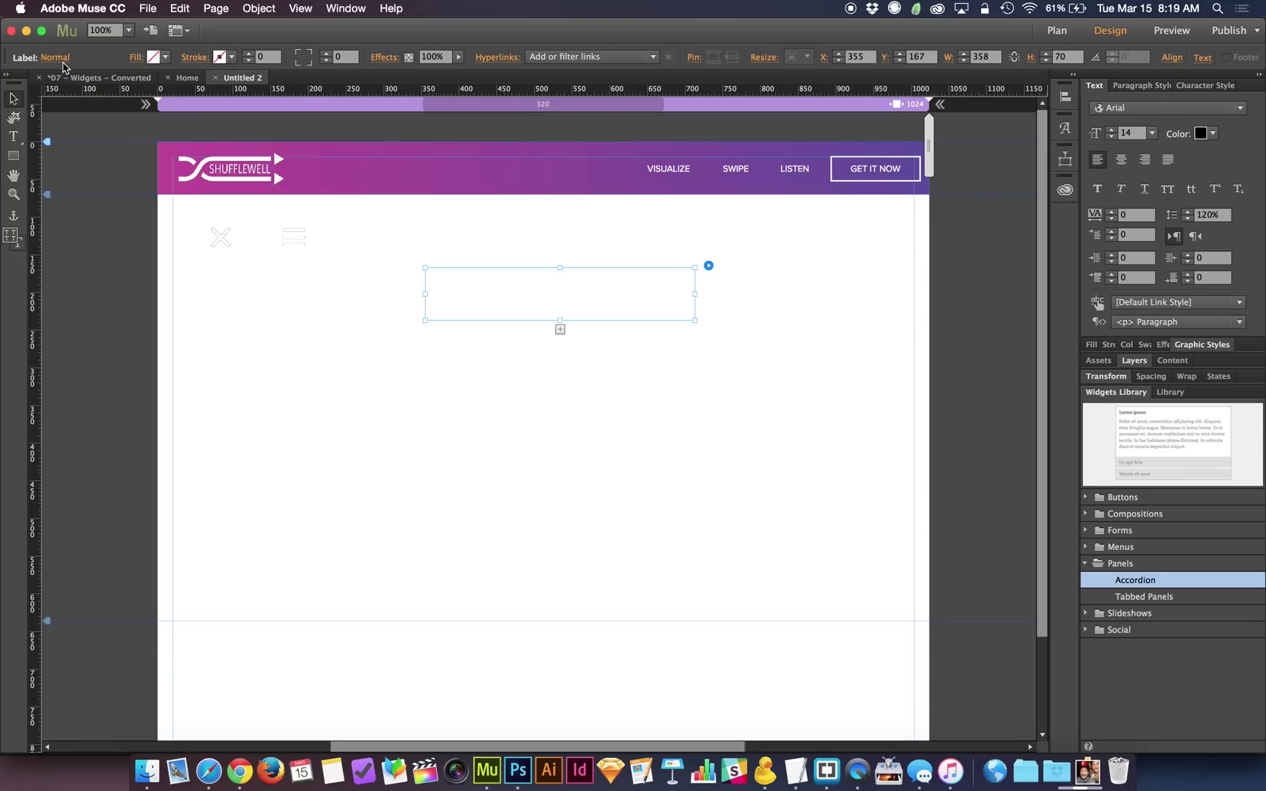
click(633, 274)
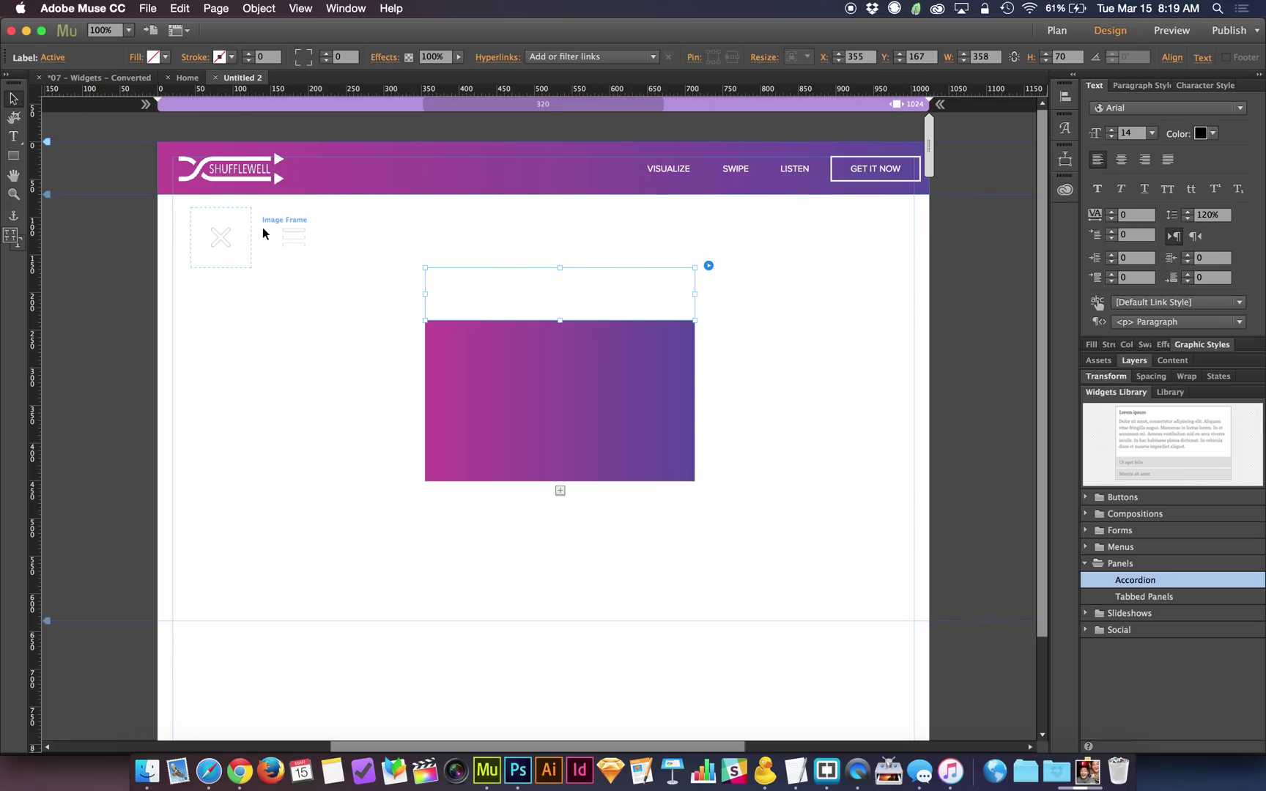
click(565, 295)
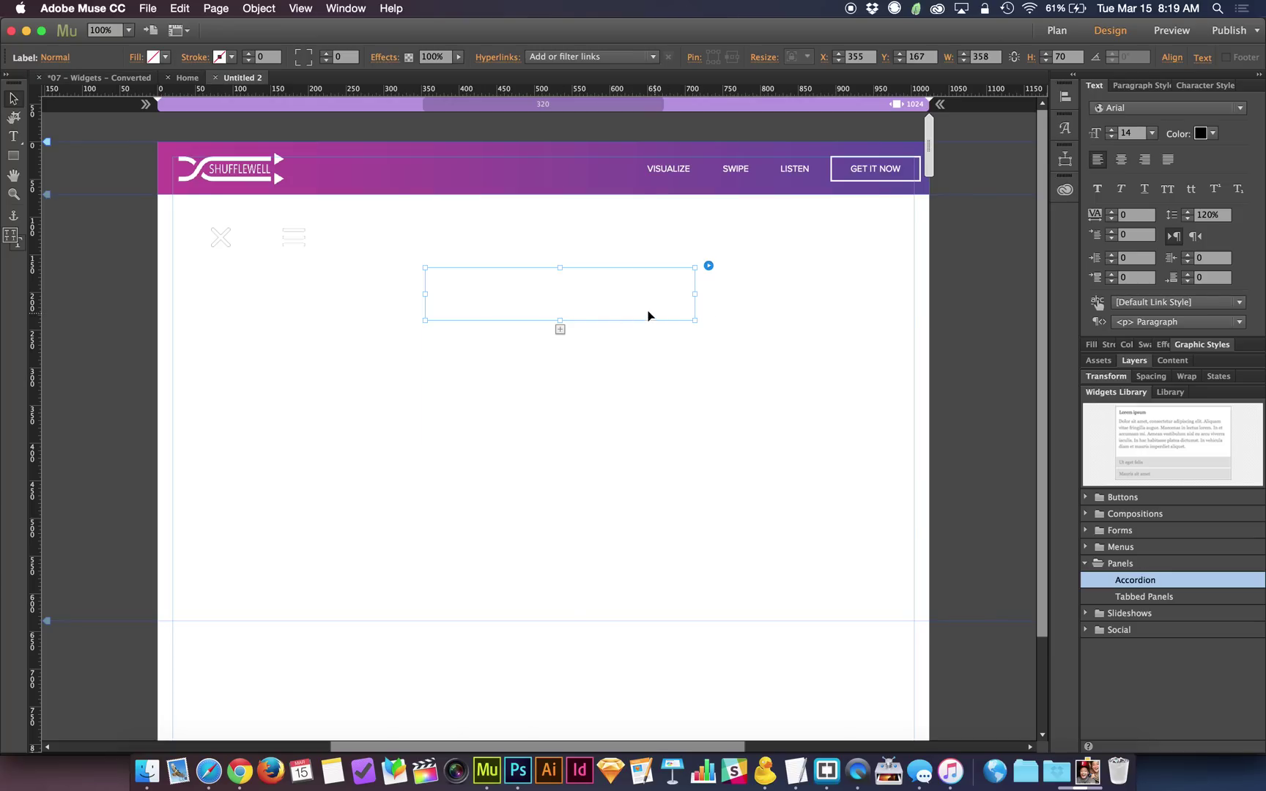
click(592, 290)
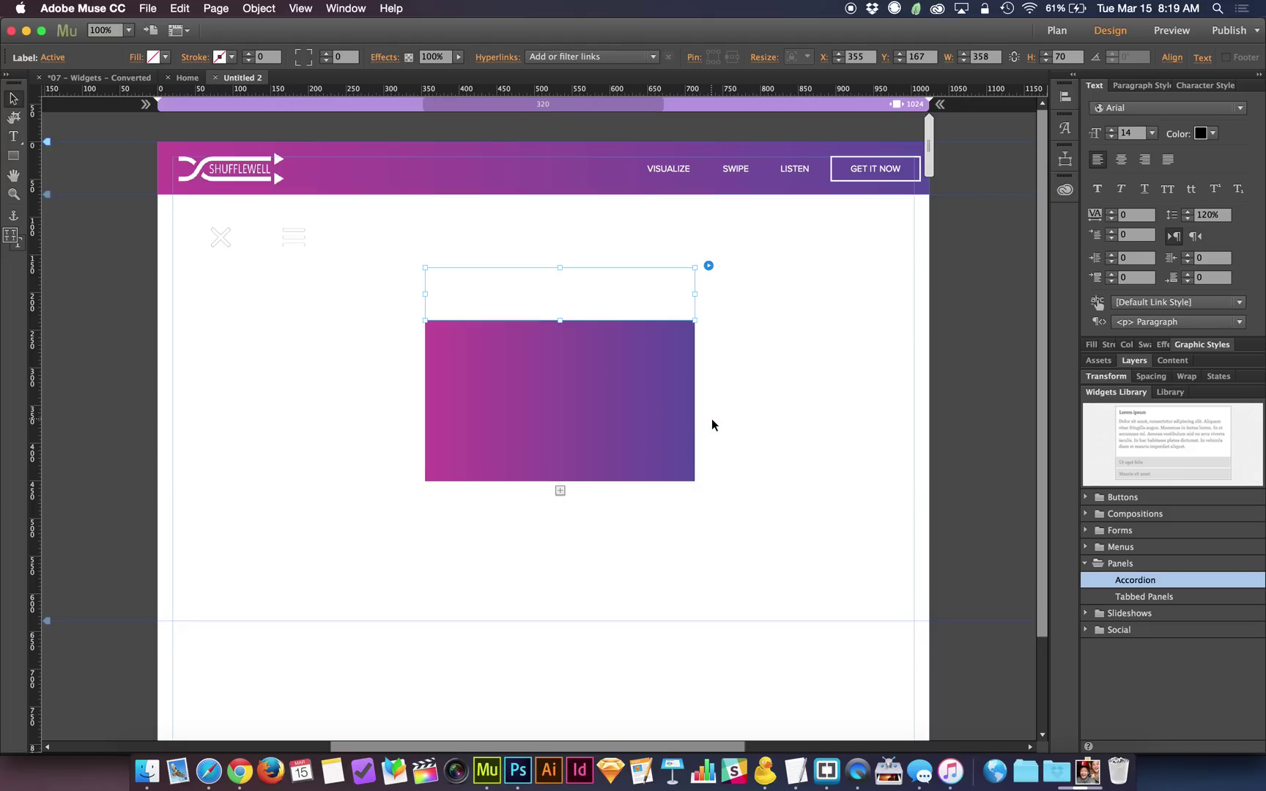
click(648, 296)
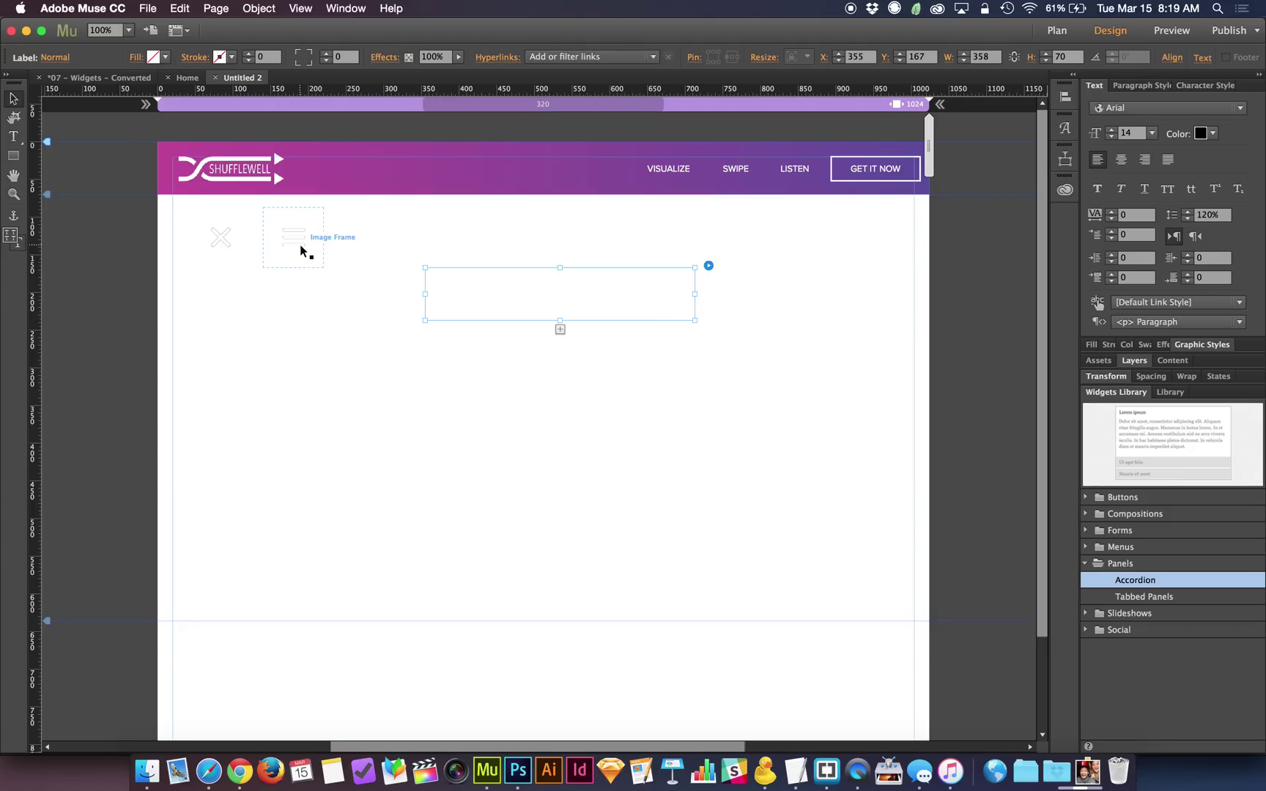
right_click(638, 295)
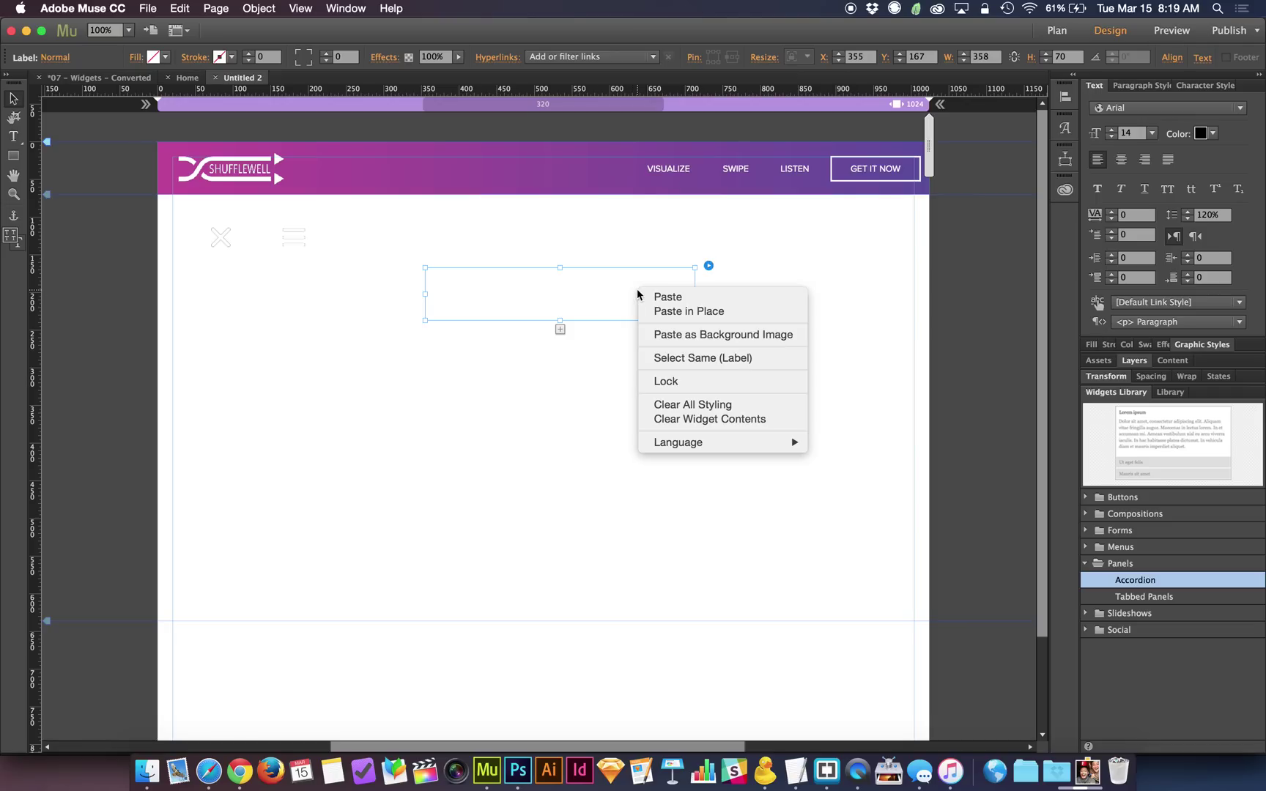
Step: Paste Hamburger Icon.svg as the tab's background, positioned right with Scale To Fit fitting
click(689, 334)
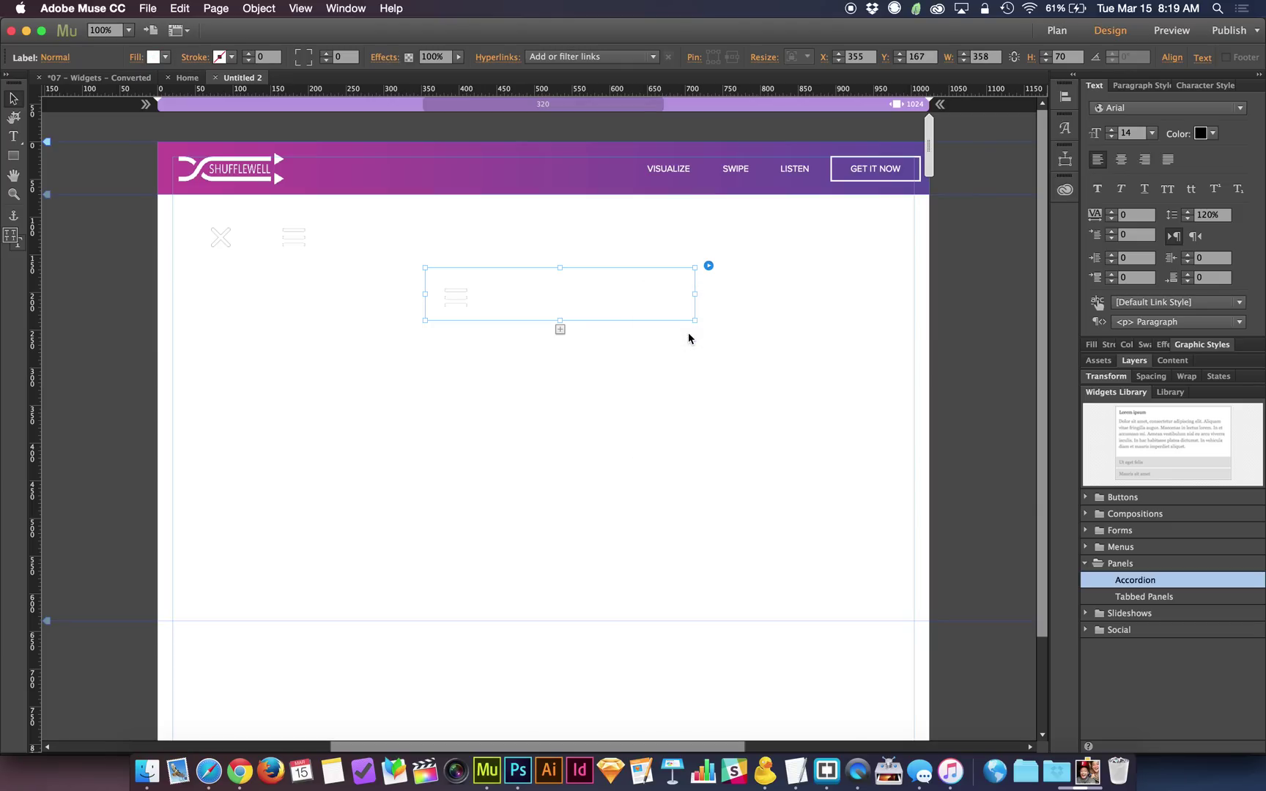
click(137, 58)
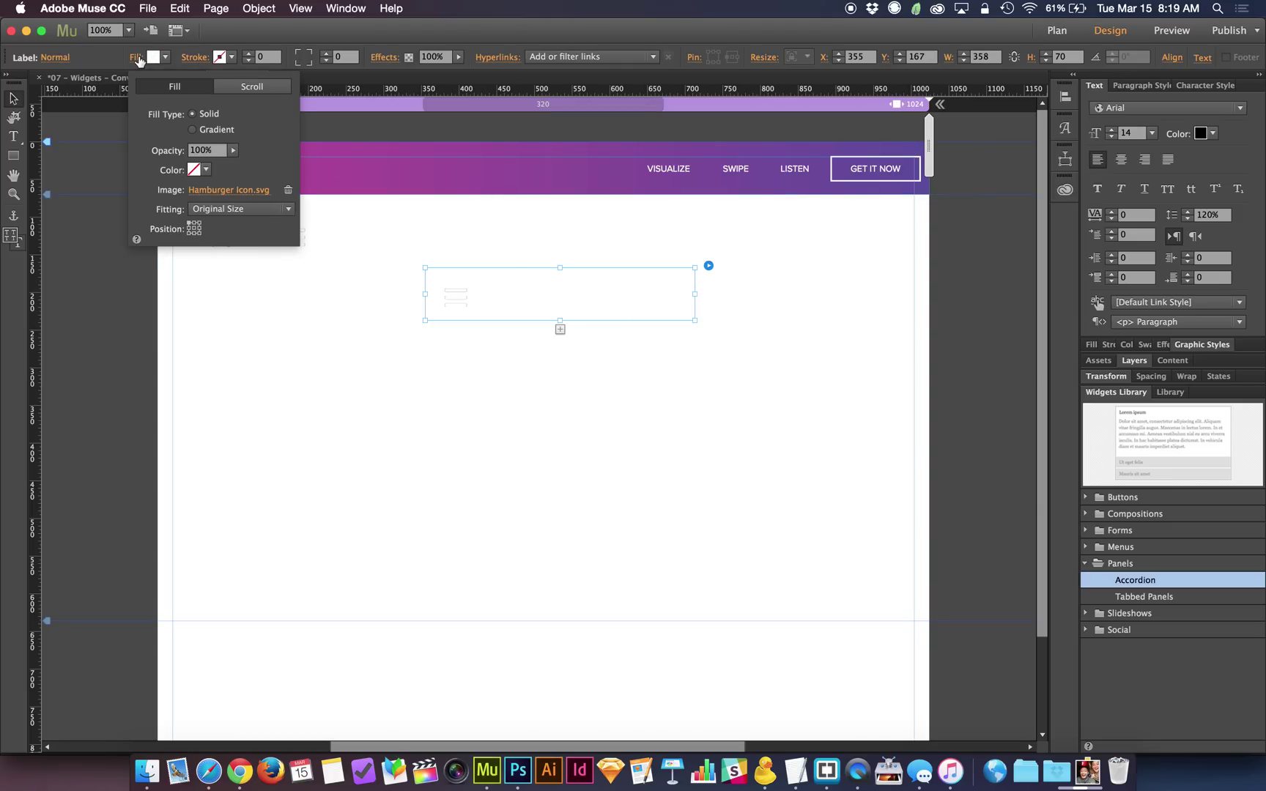
click(199, 230)
click(276, 214)
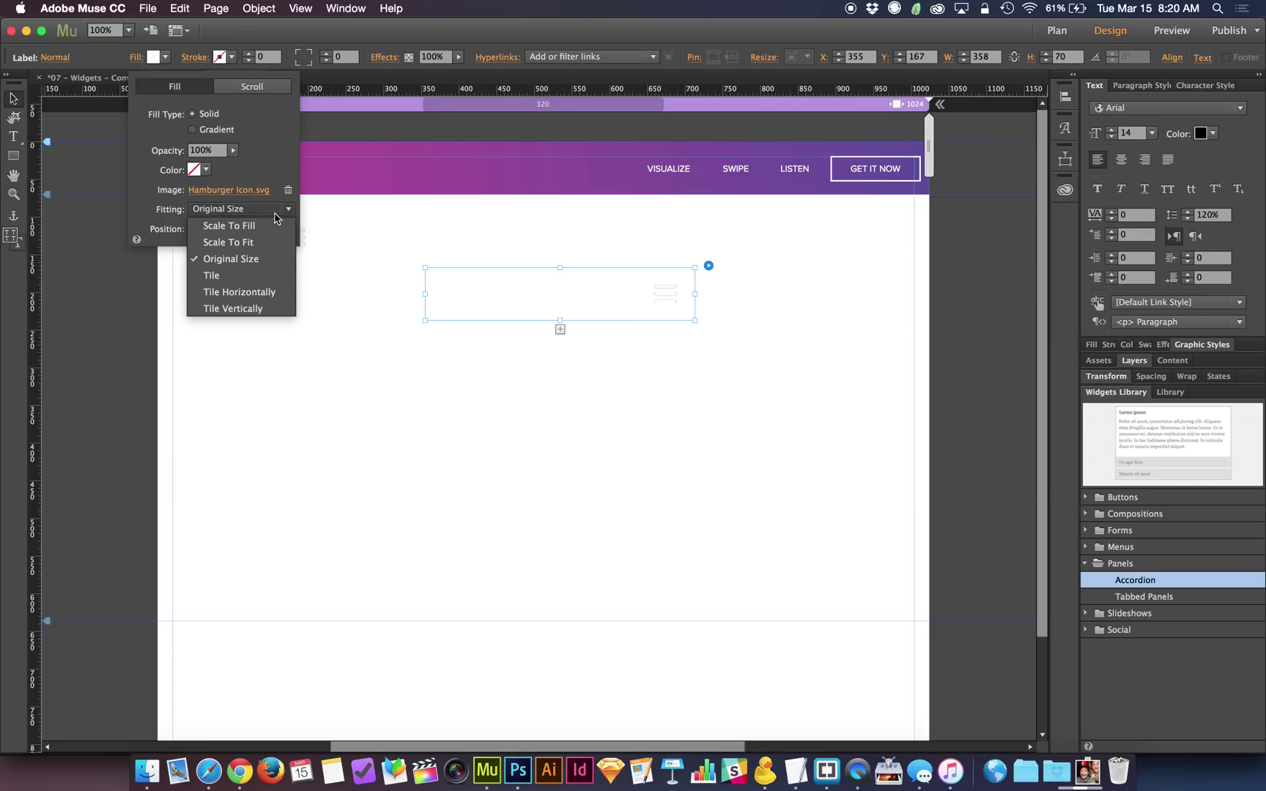
click(235, 242)
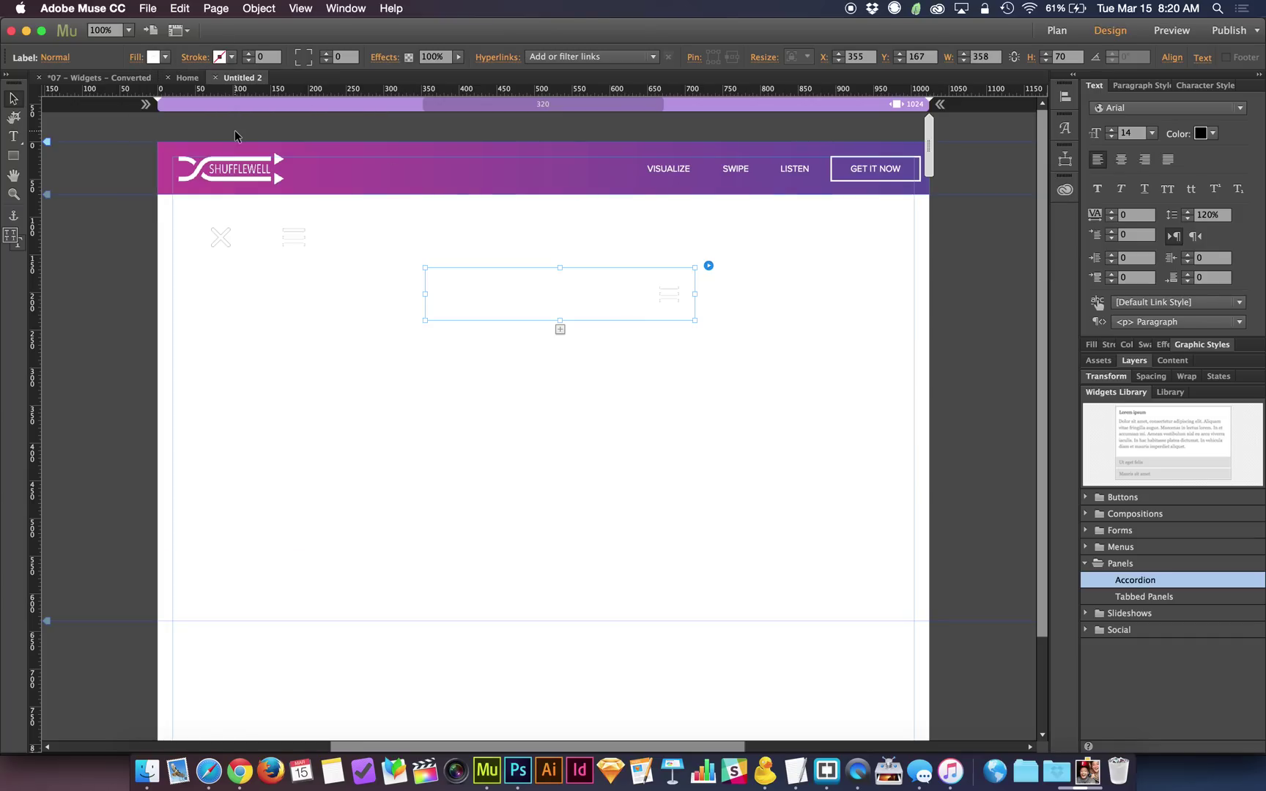
Step: Select the close icon frame, then open the accordion tab into its active state
click(227, 242)
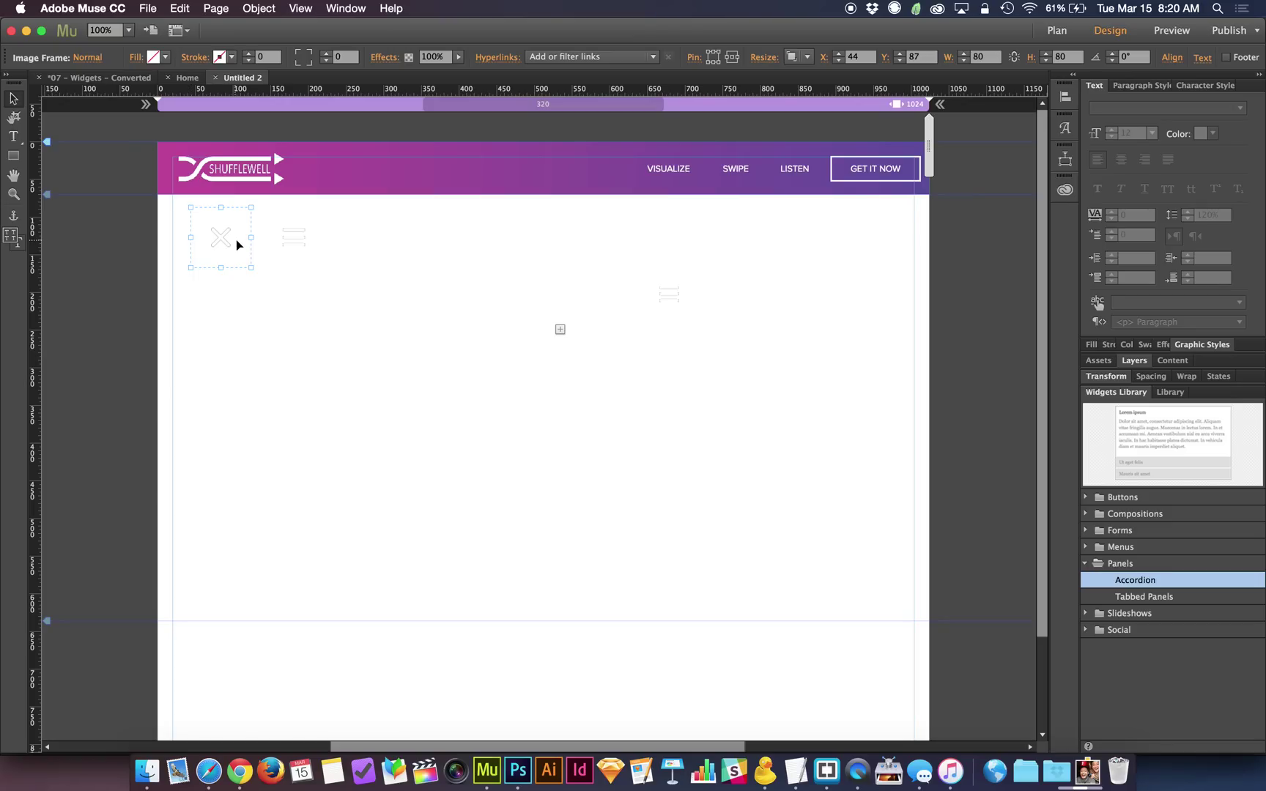
click(639, 280)
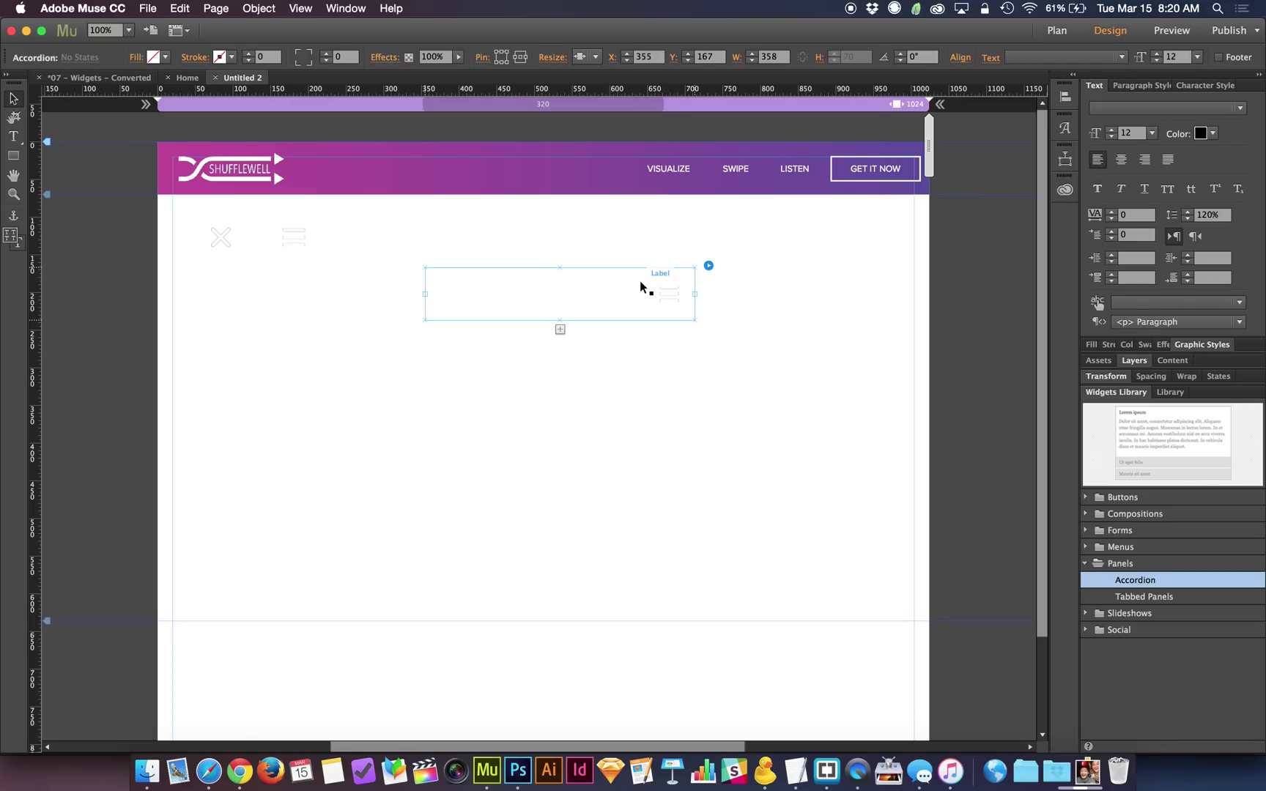
click(640, 300)
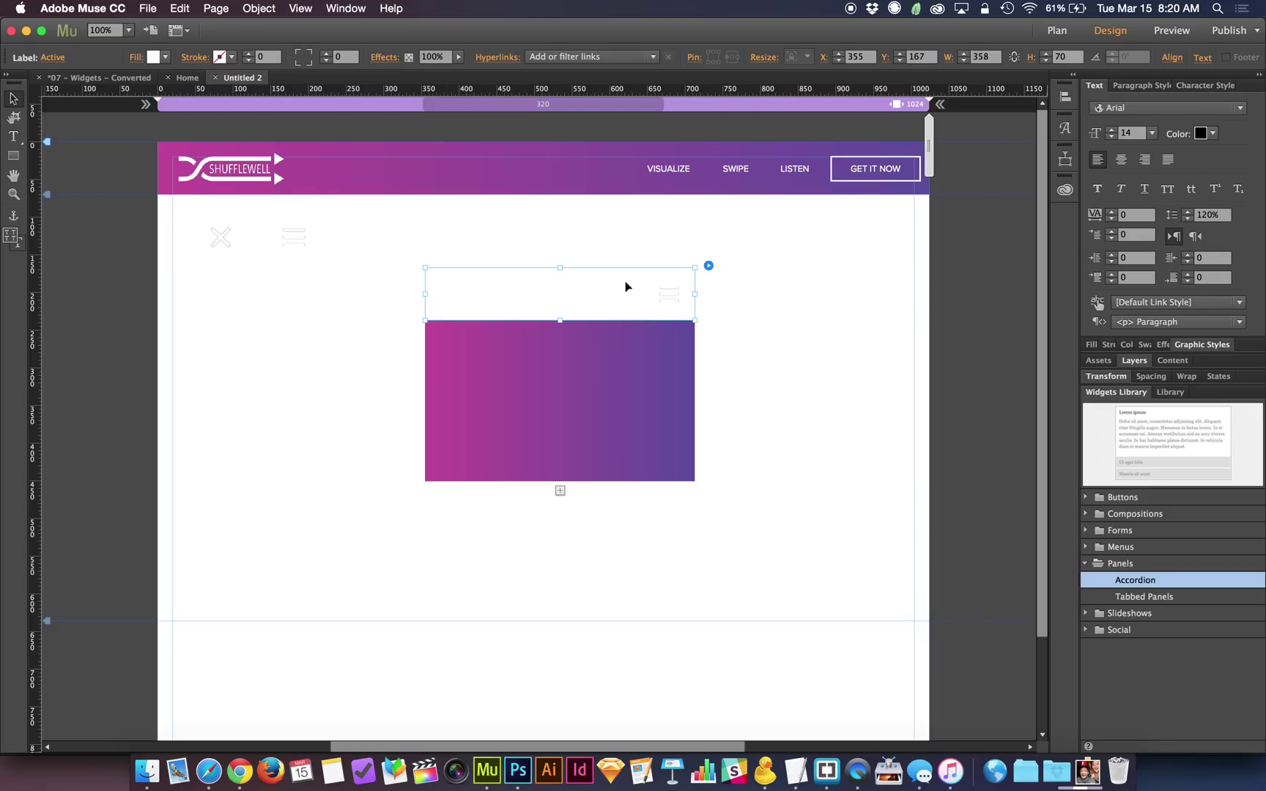
click(652, 299)
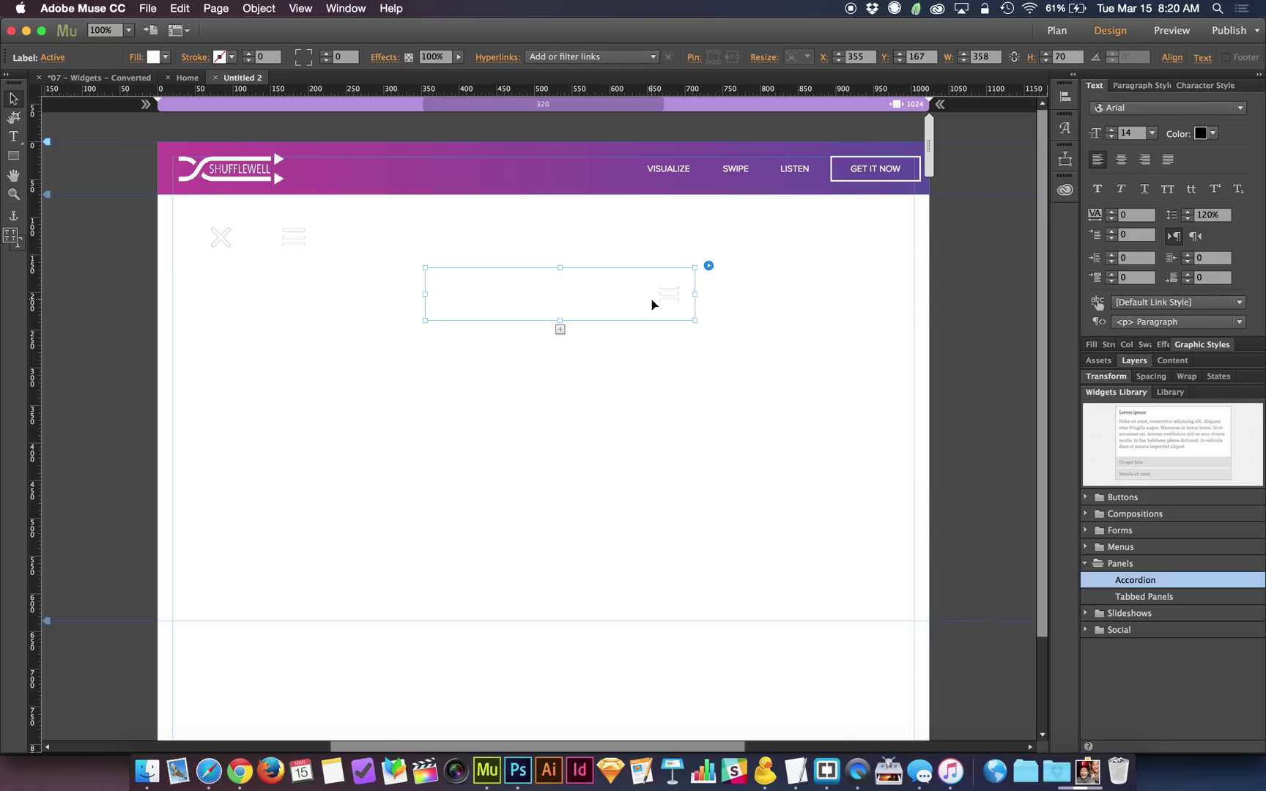
click(622, 303)
click(620, 303)
click(620, 301)
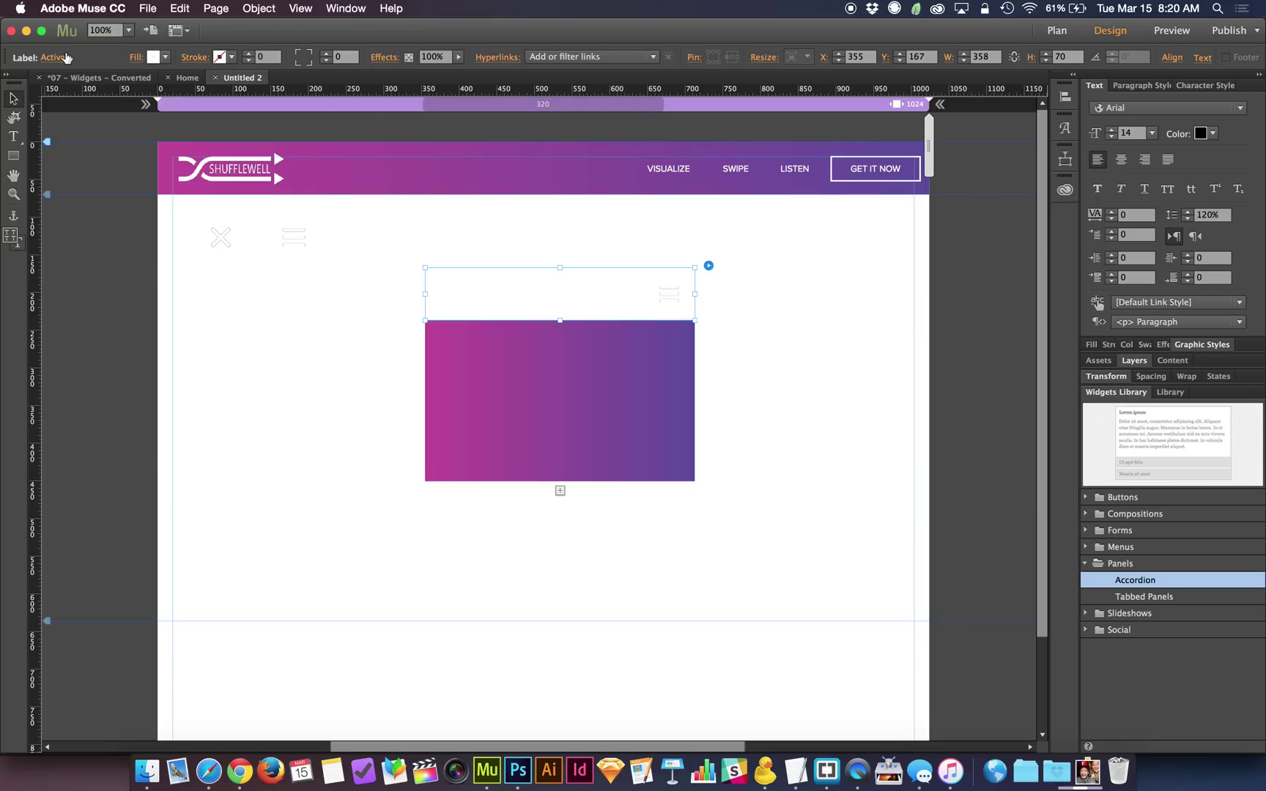
Step: Paste the close icon as the active tab's background image and check it by collapsing and reopening the tab
right_click(624, 293)
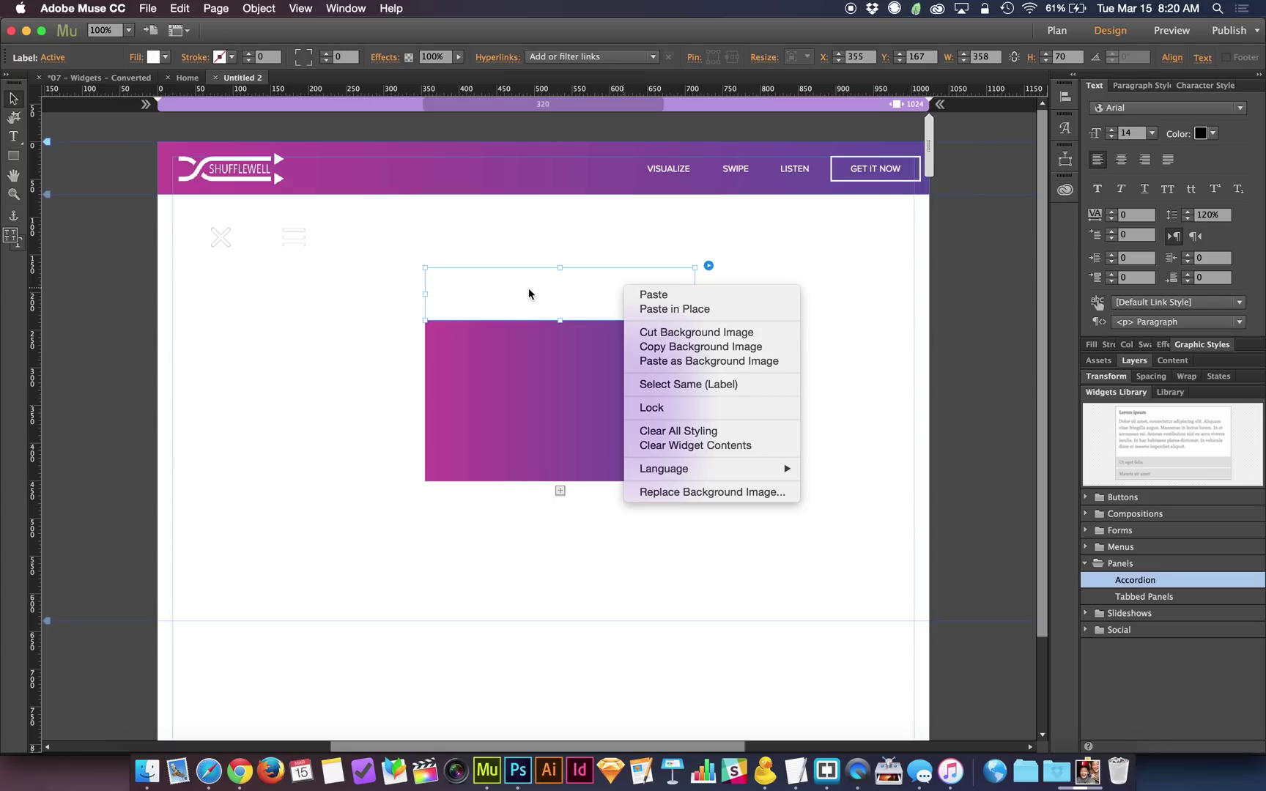
click(703, 360)
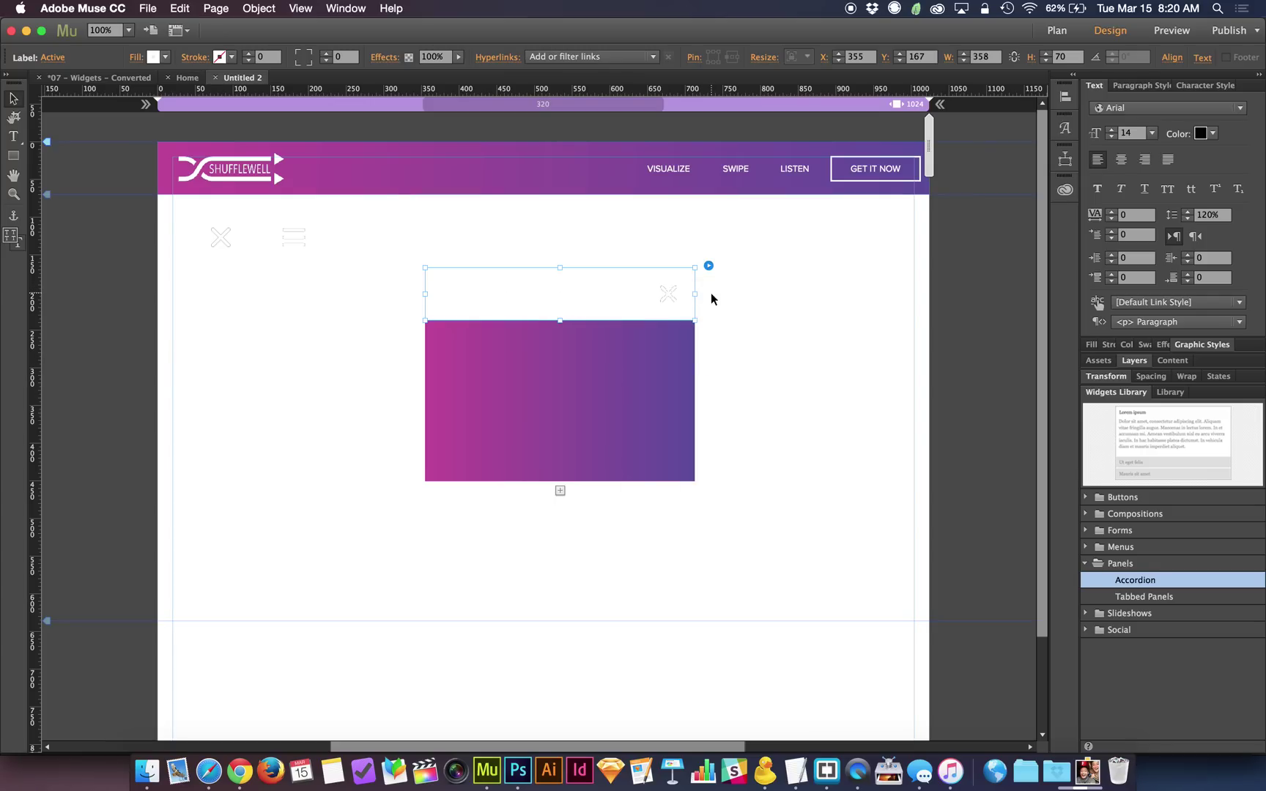
click(604, 305)
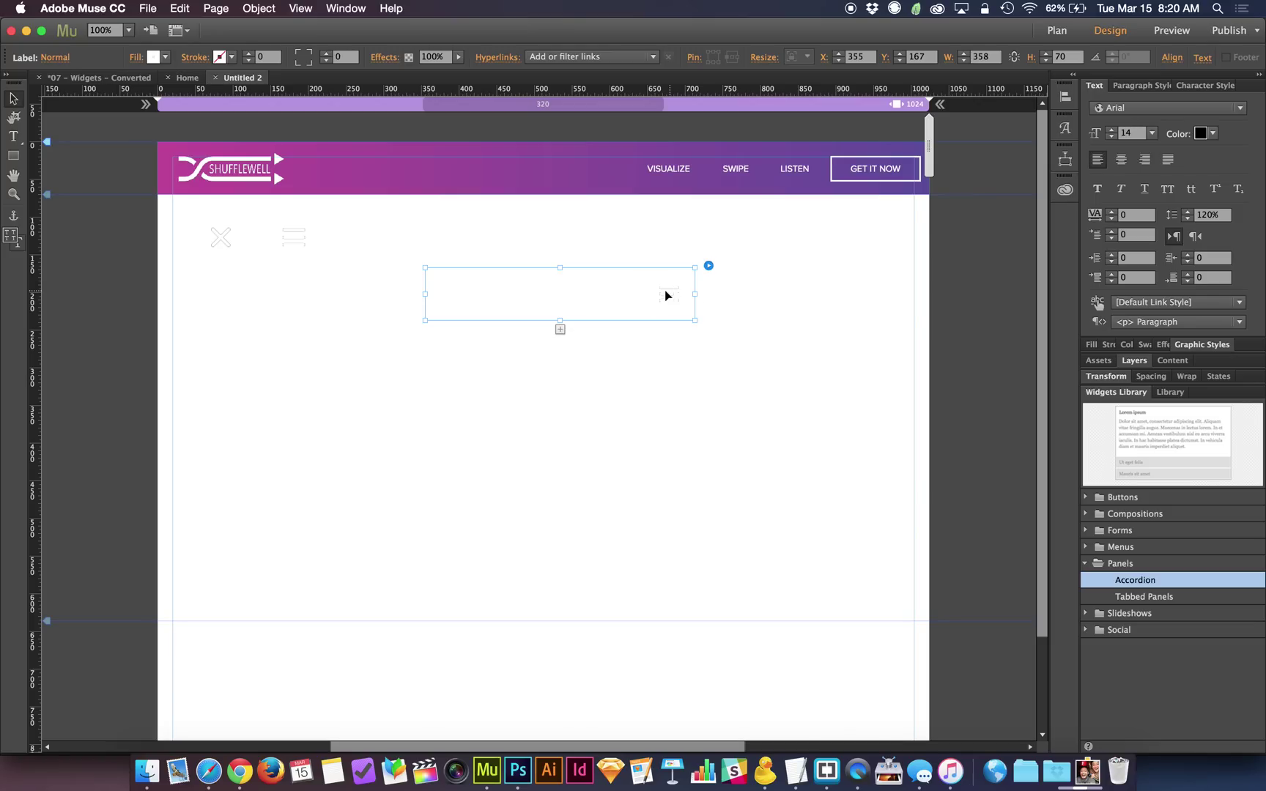
click(602, 299)
double_click(603, 300)
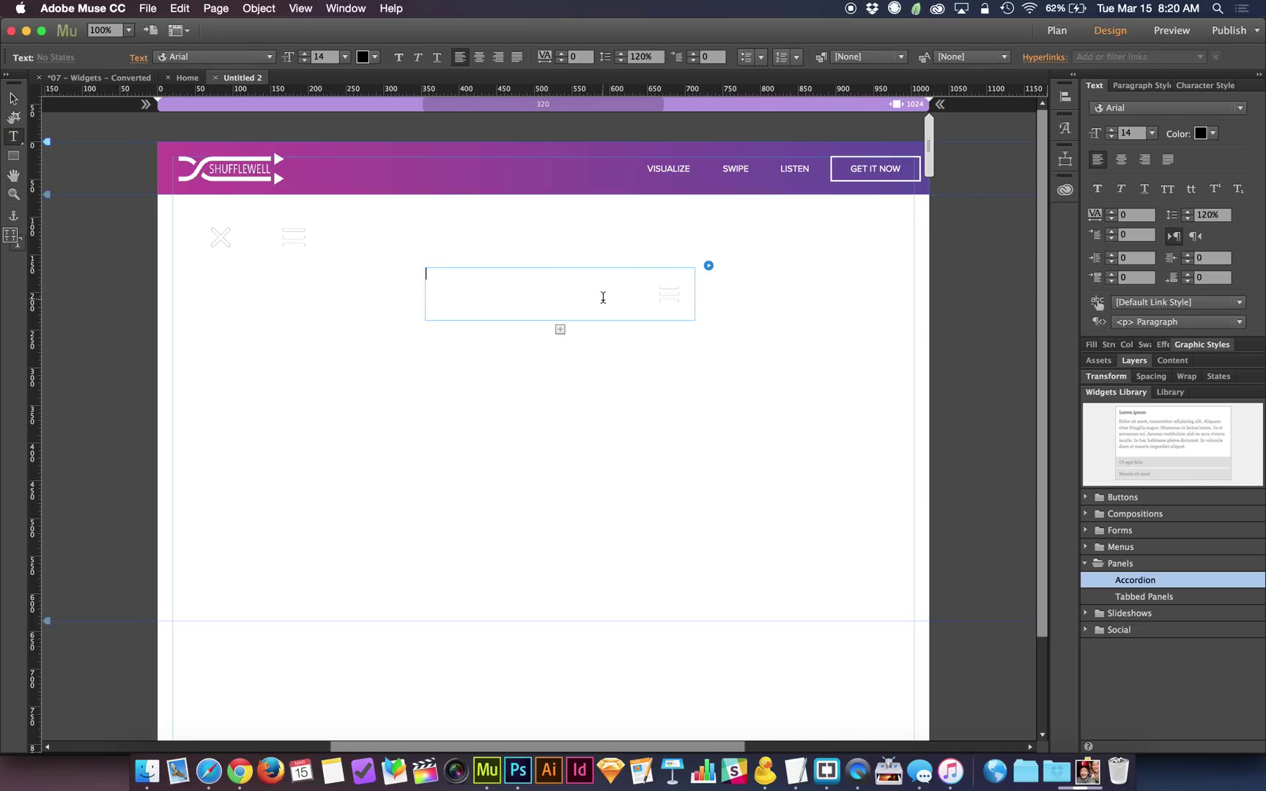
Step: Collapse the tab and give its state changes a Fade transition lasting 0.2 s
key(Escape)
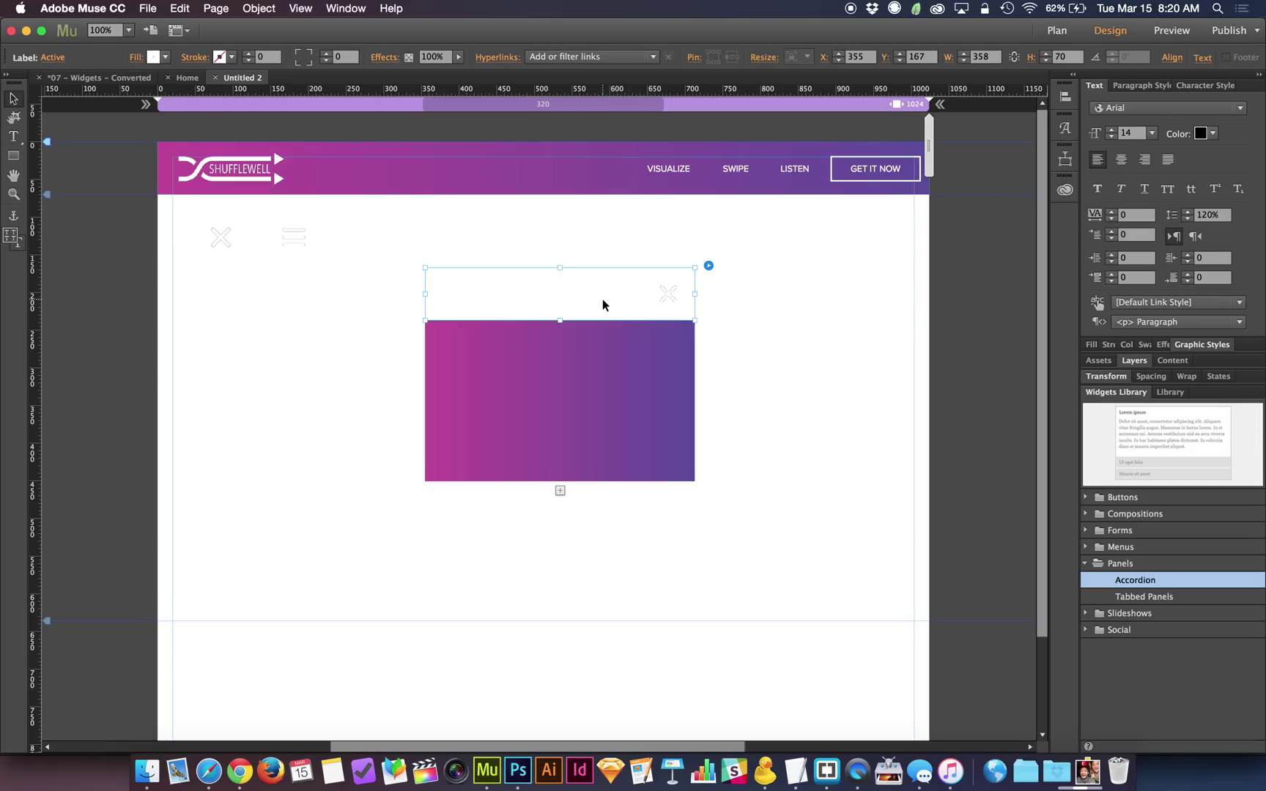
click(603, 299)
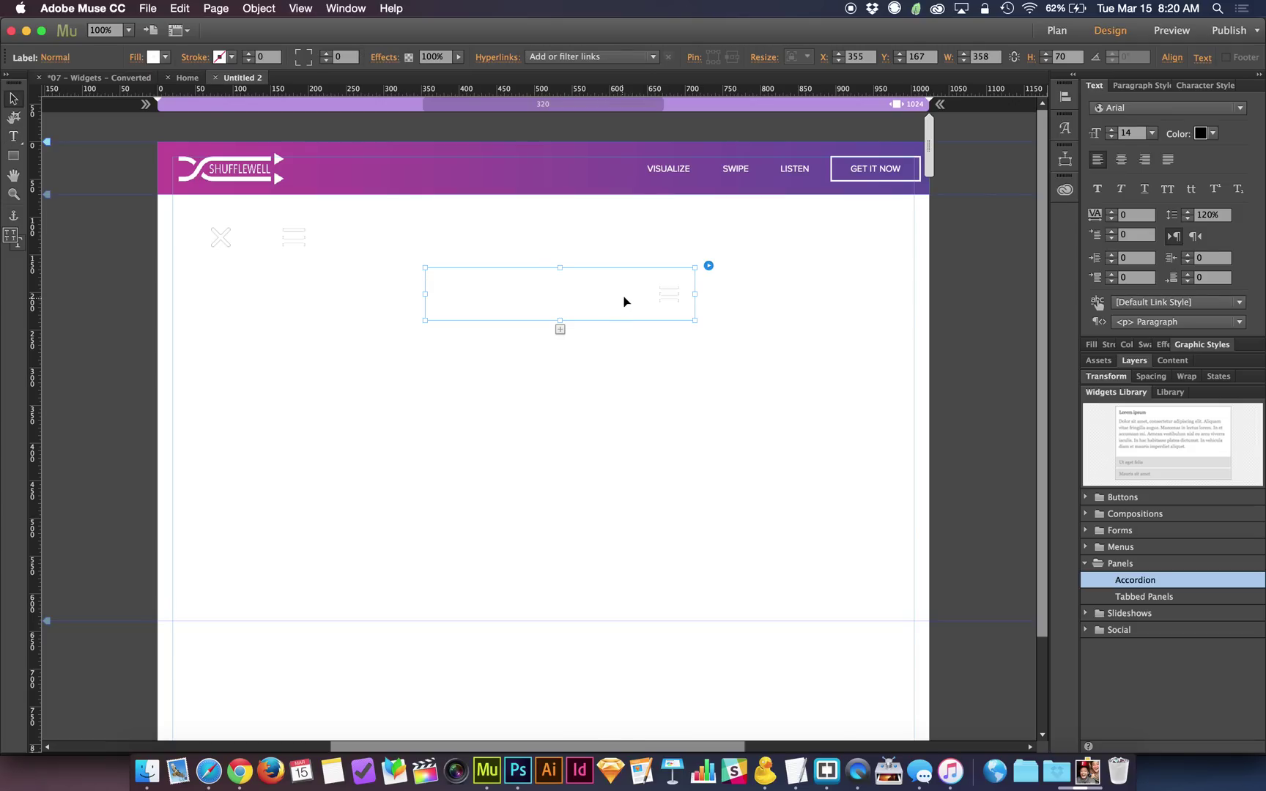
click(51, 57)
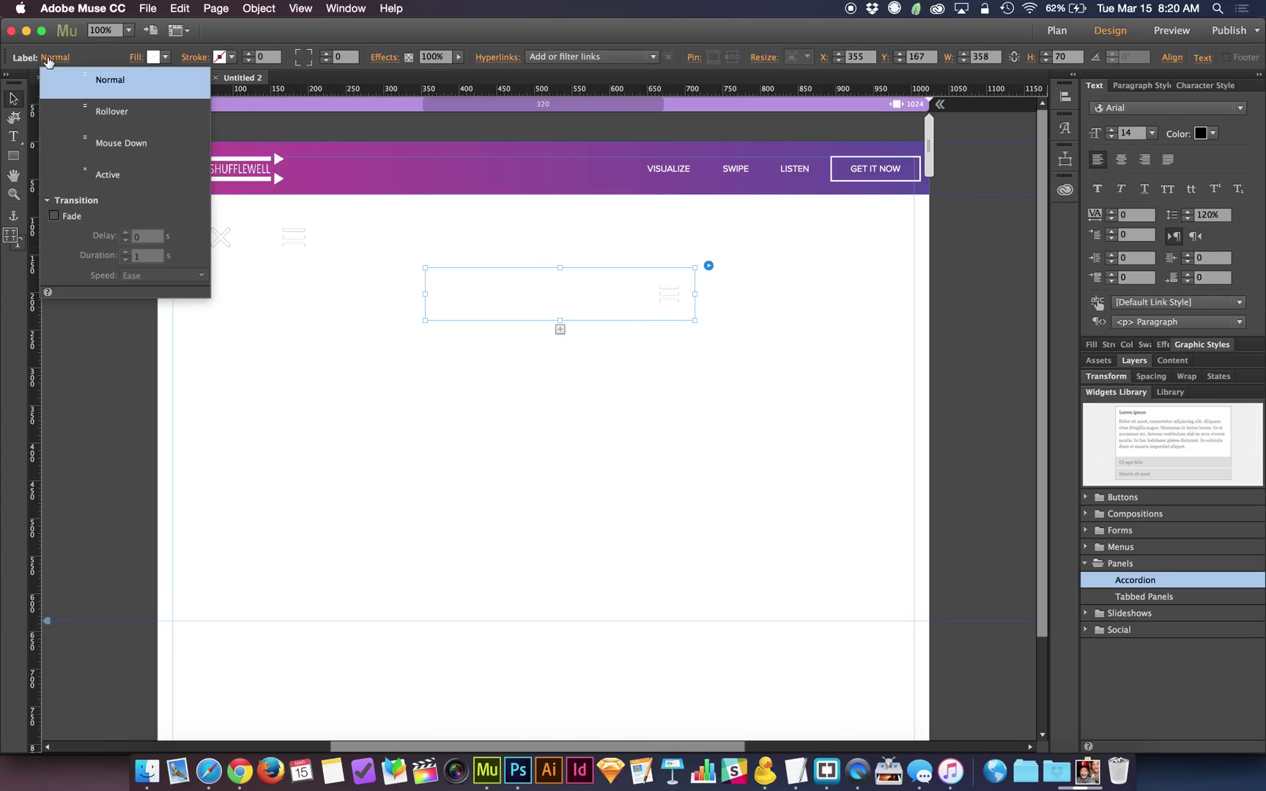
click(54, 215)
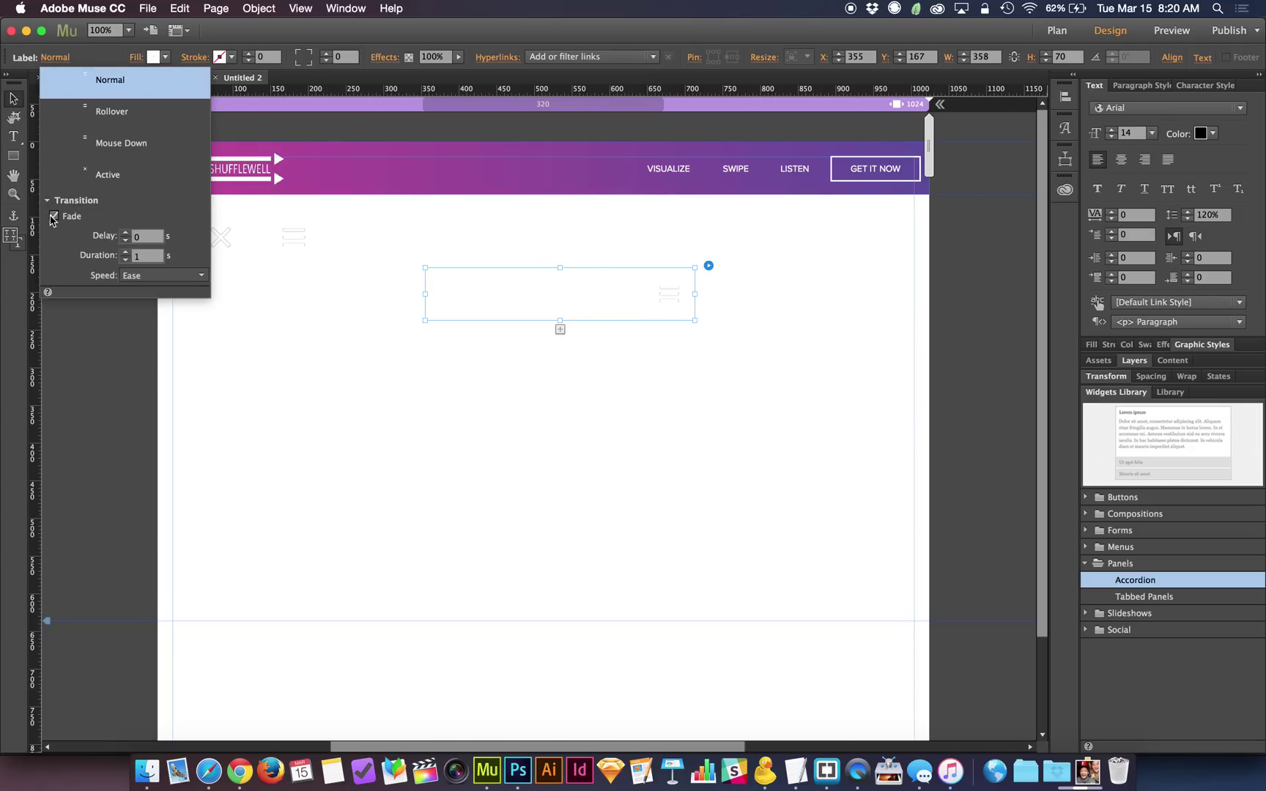
click(151, 256)
text(.2)
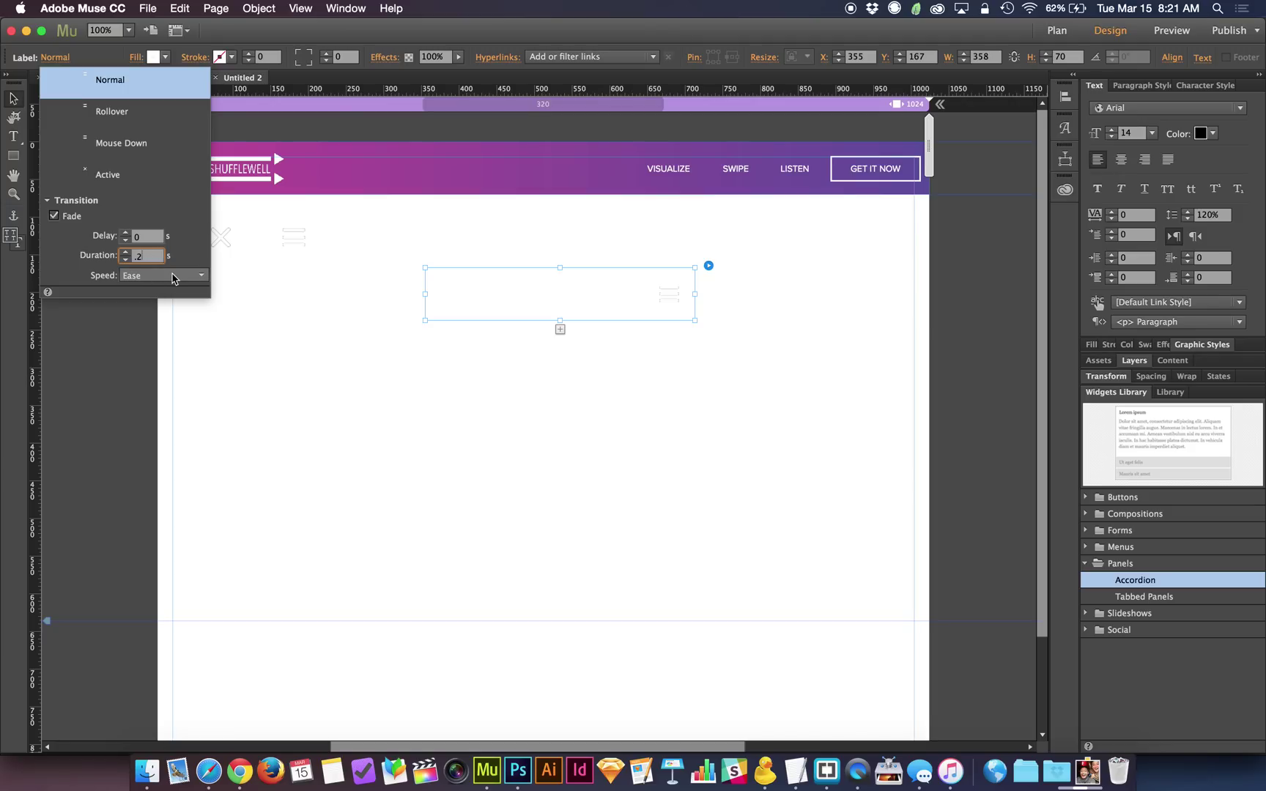
key(Return)
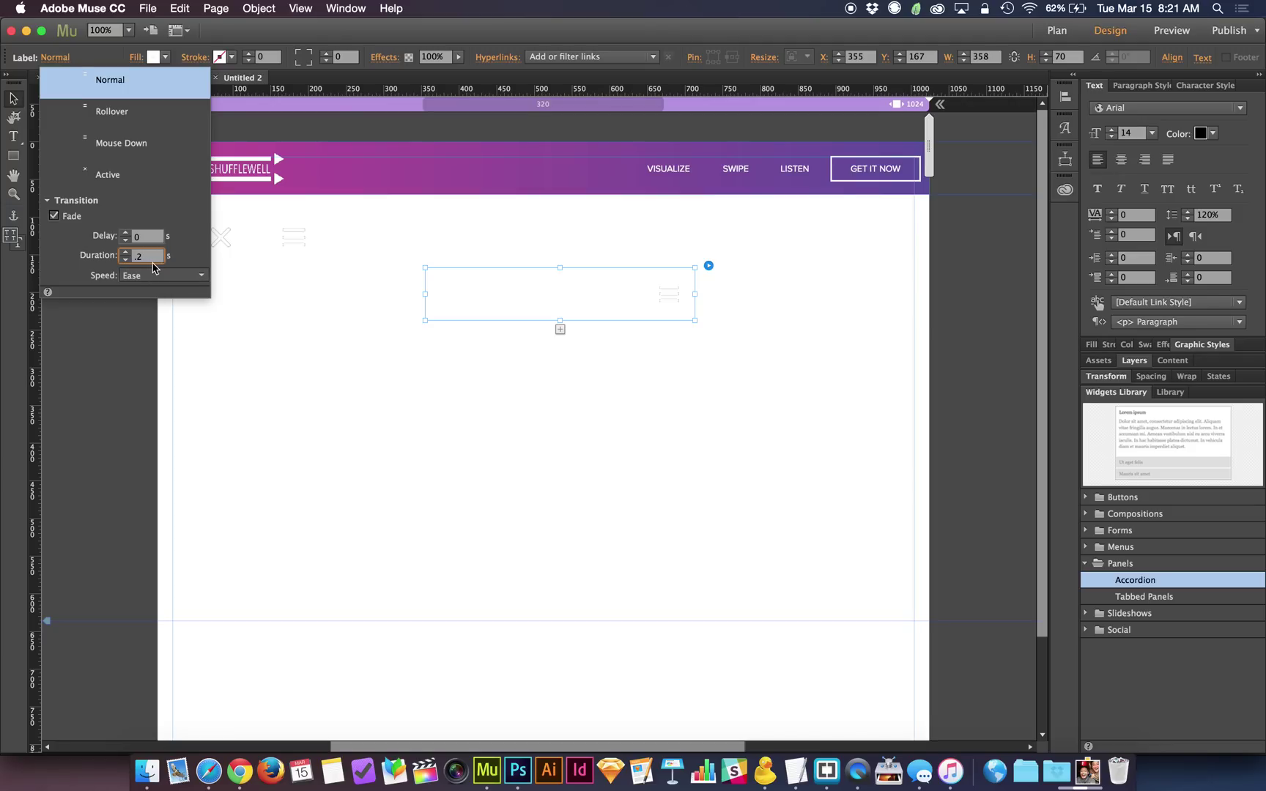
key(Return)
Step: Review the tab's Normal and Active states, then close the states panel
click(123, 175)
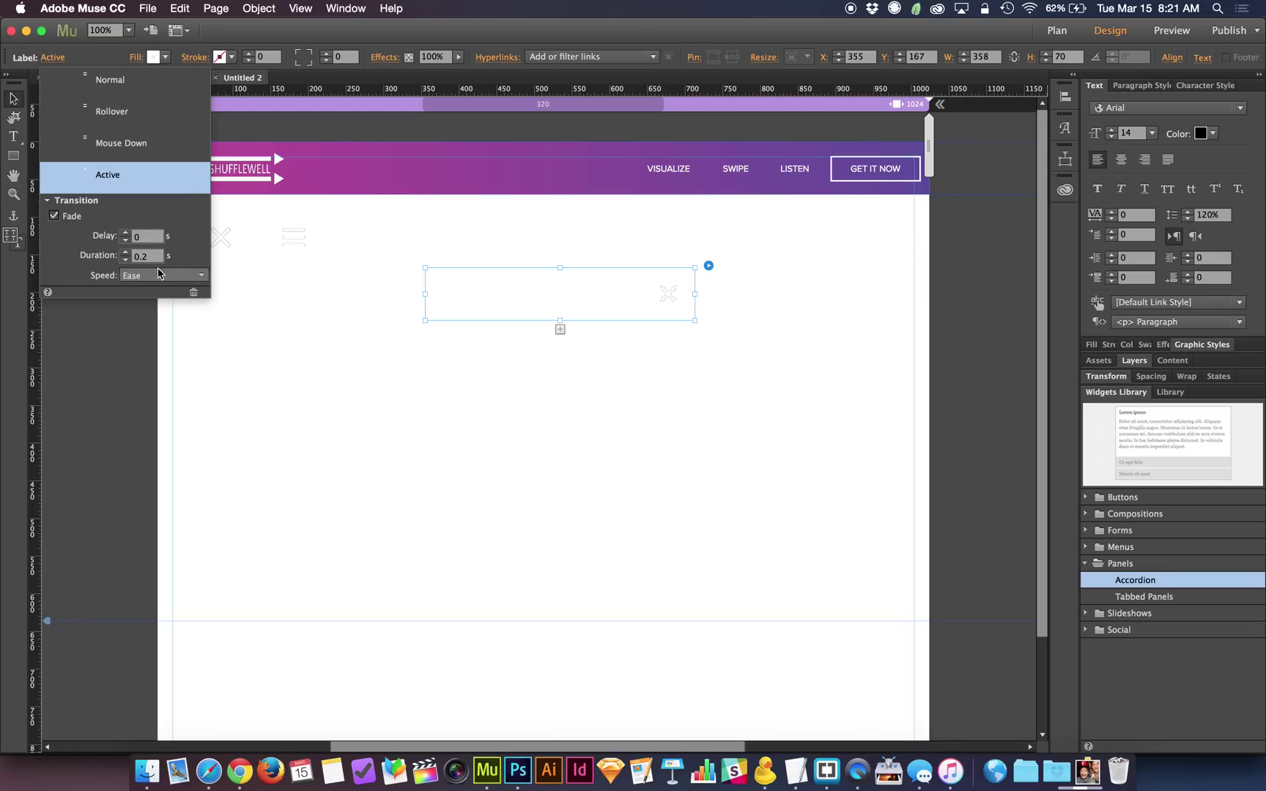
click(147, 80)
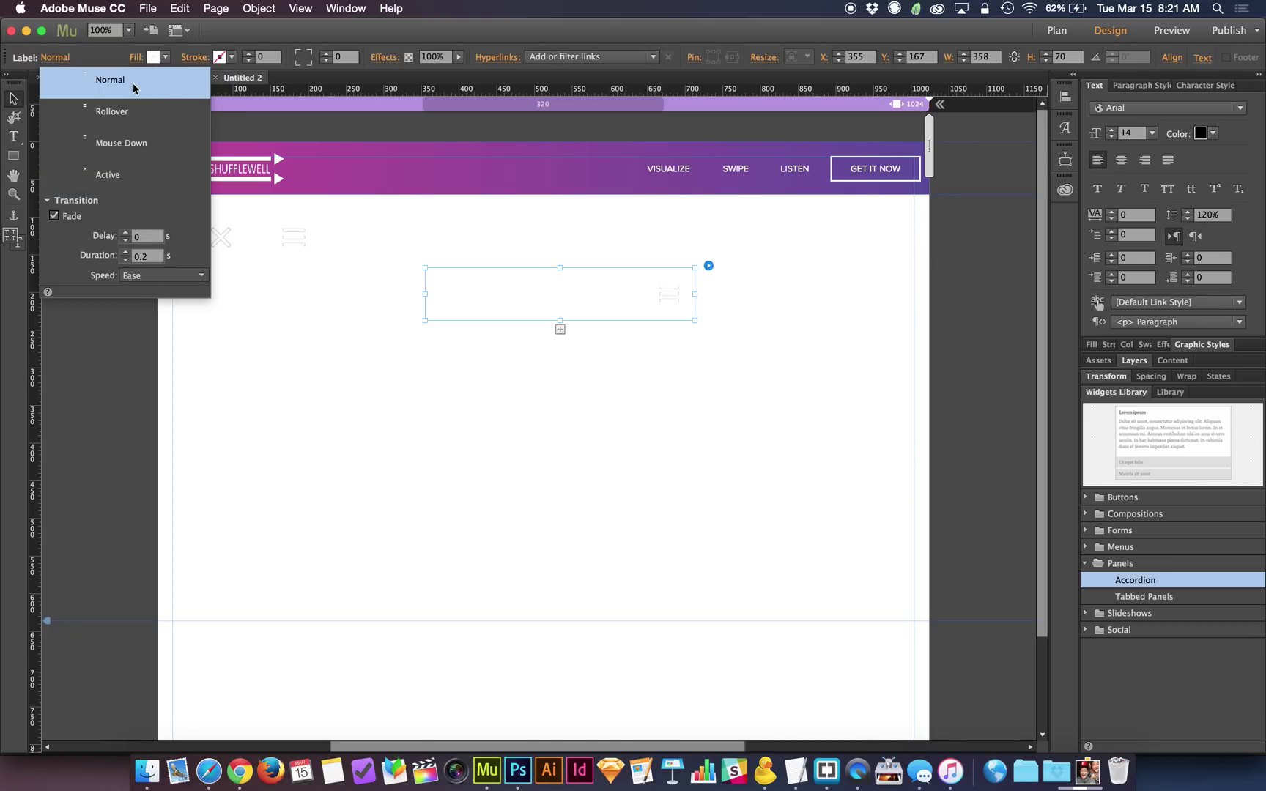
click(157, 112)
click(160, 143)
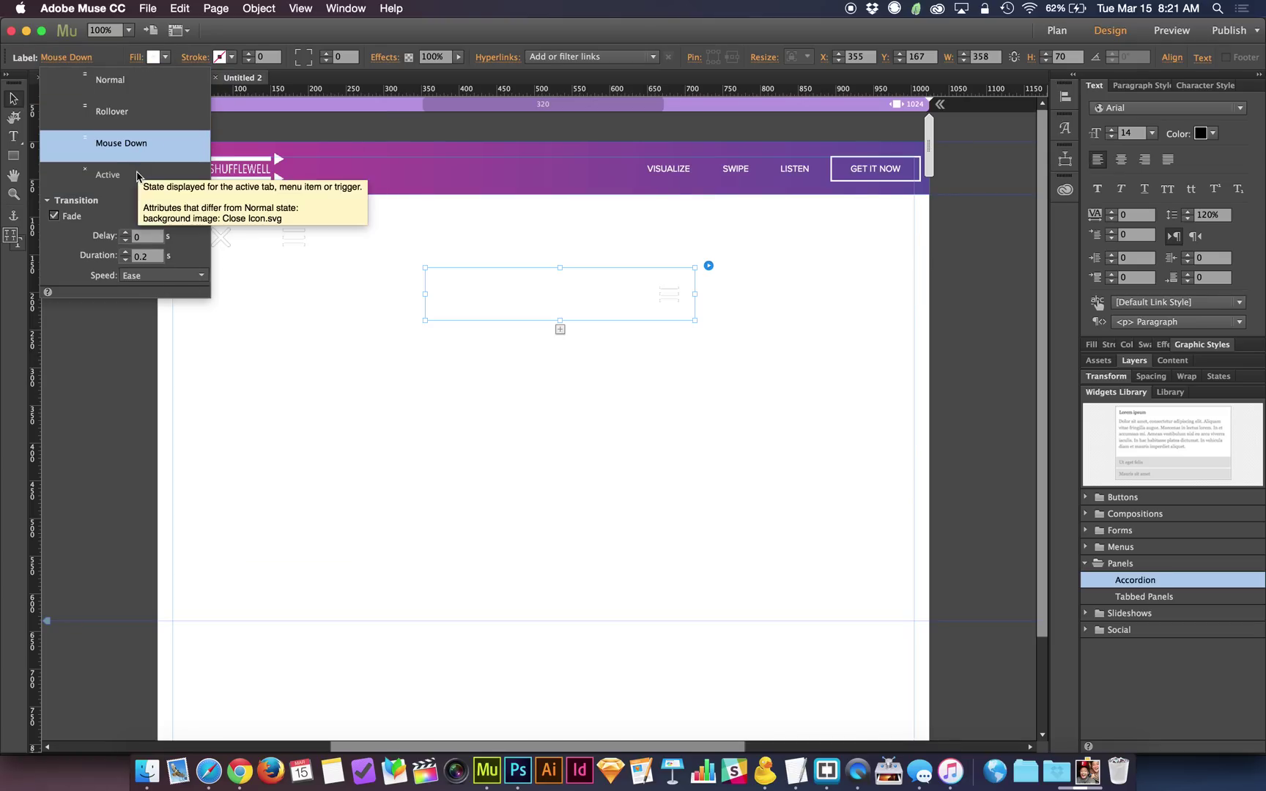
click(163, 185)
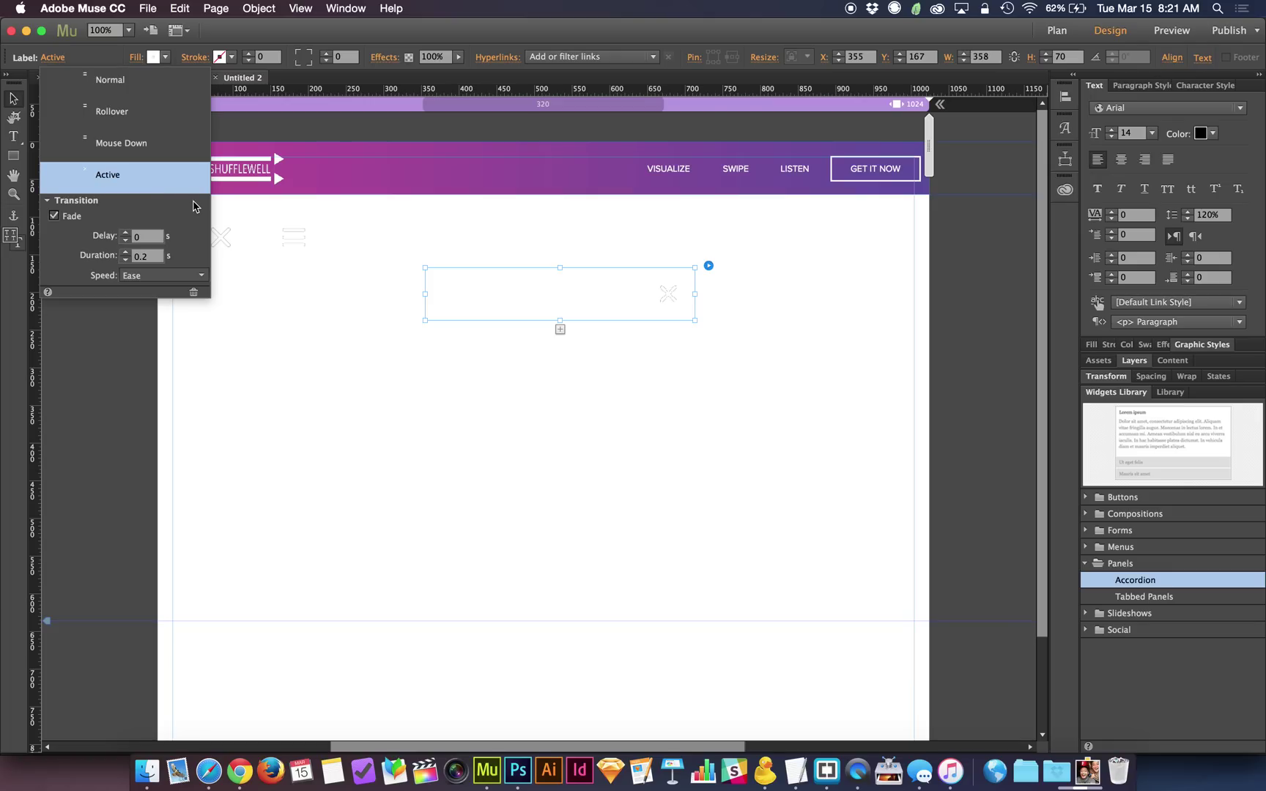
click(113, 78)
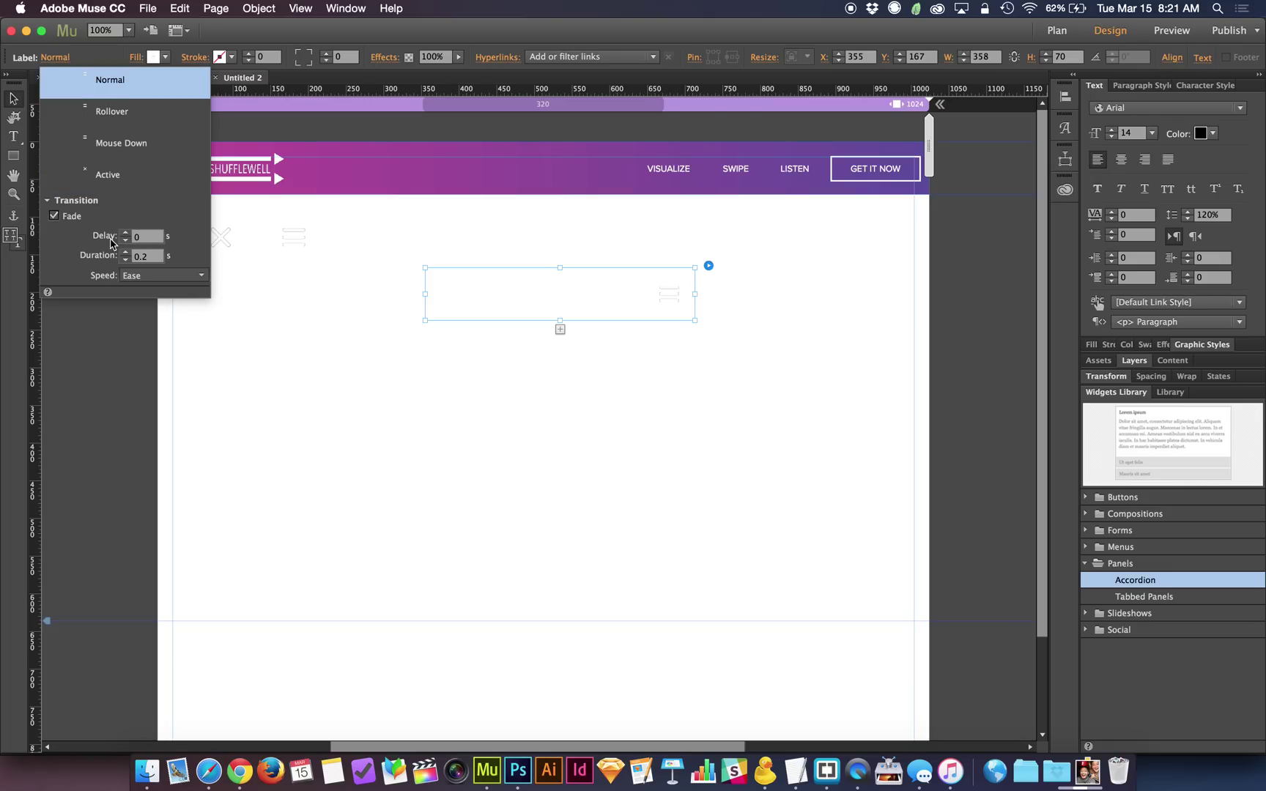
click(72, 203)
click(71, 202)
click(72, 202)
click(73, 202)
click(72, 202)
click(73, 202)
click(139, 59)
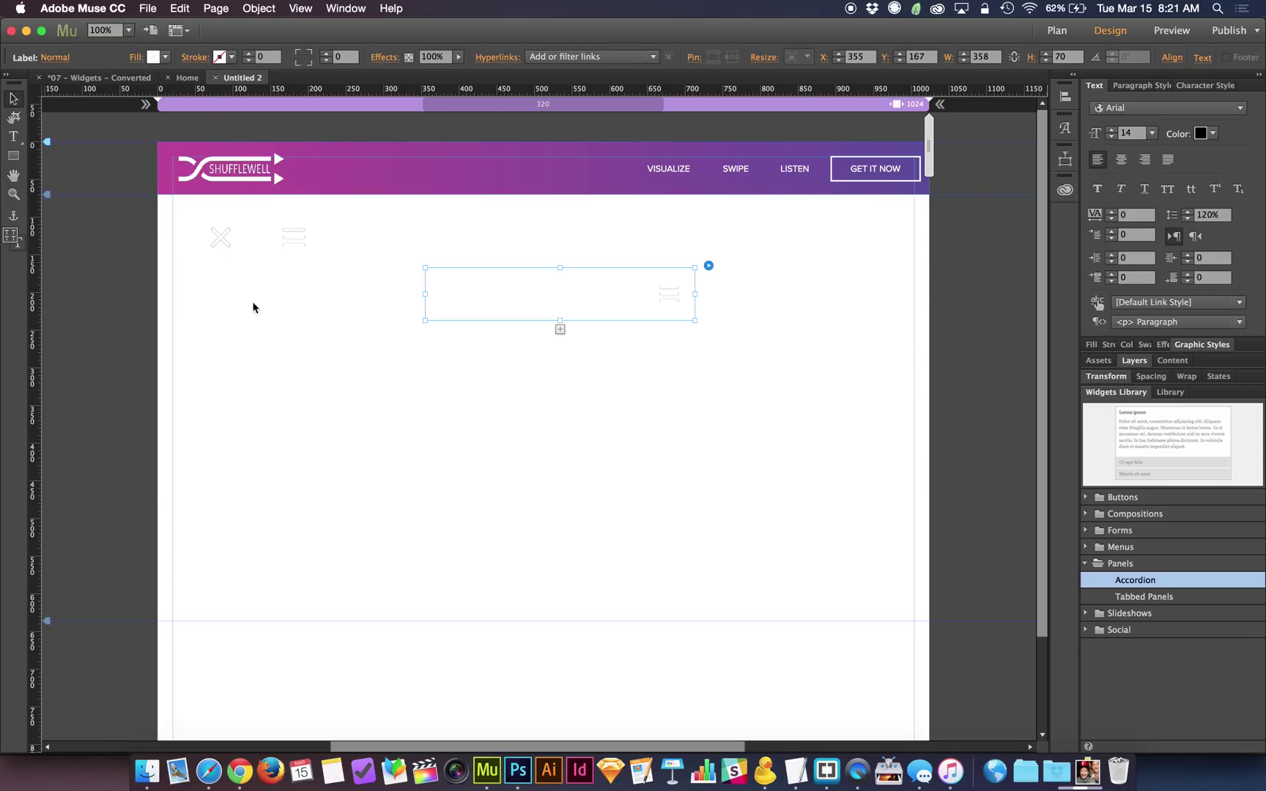
click(407, 465)
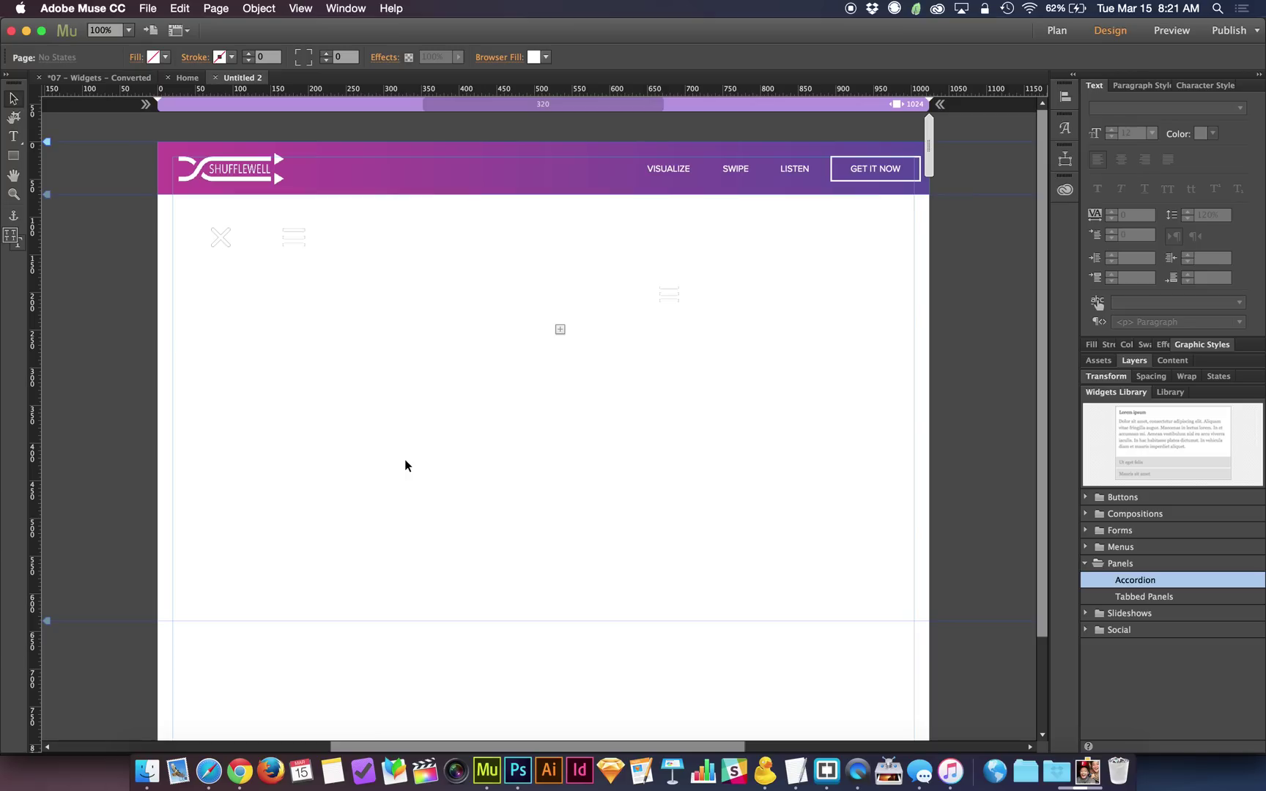
click(624, 290)
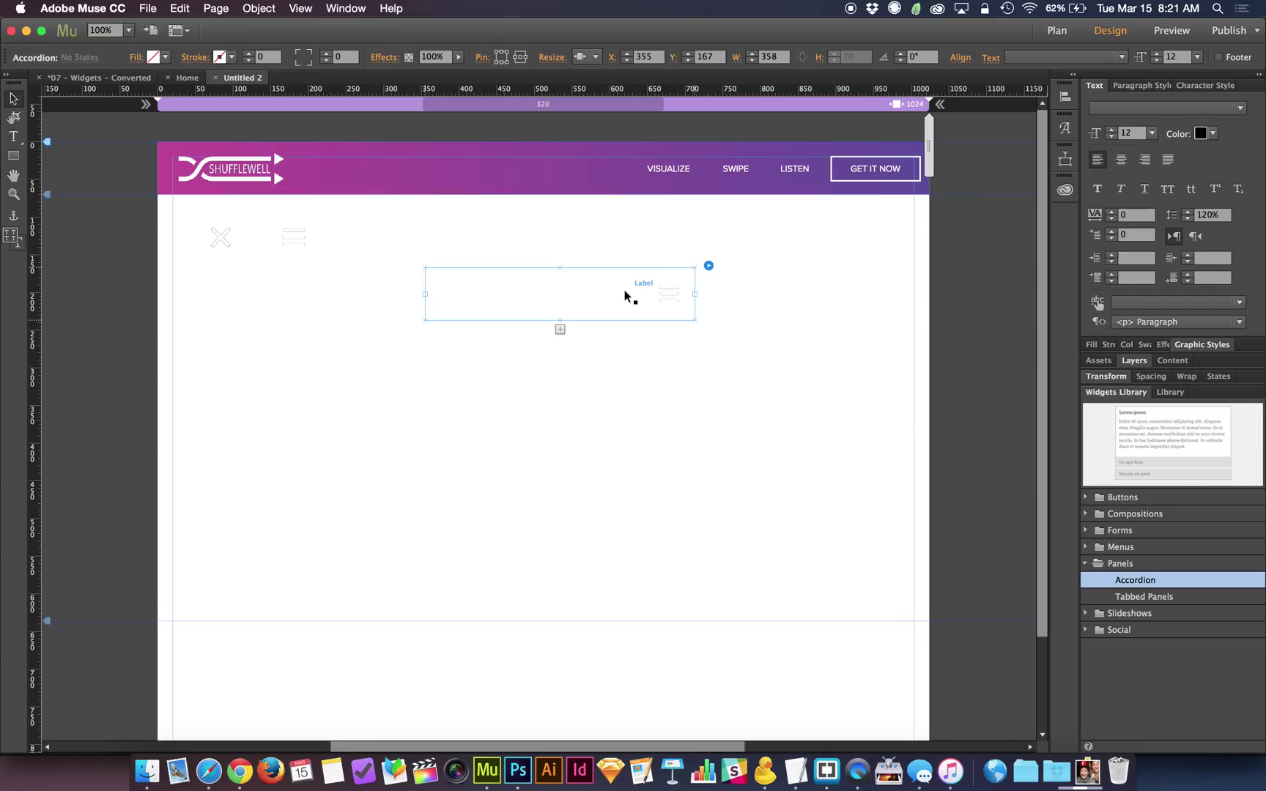
click(624, 290)
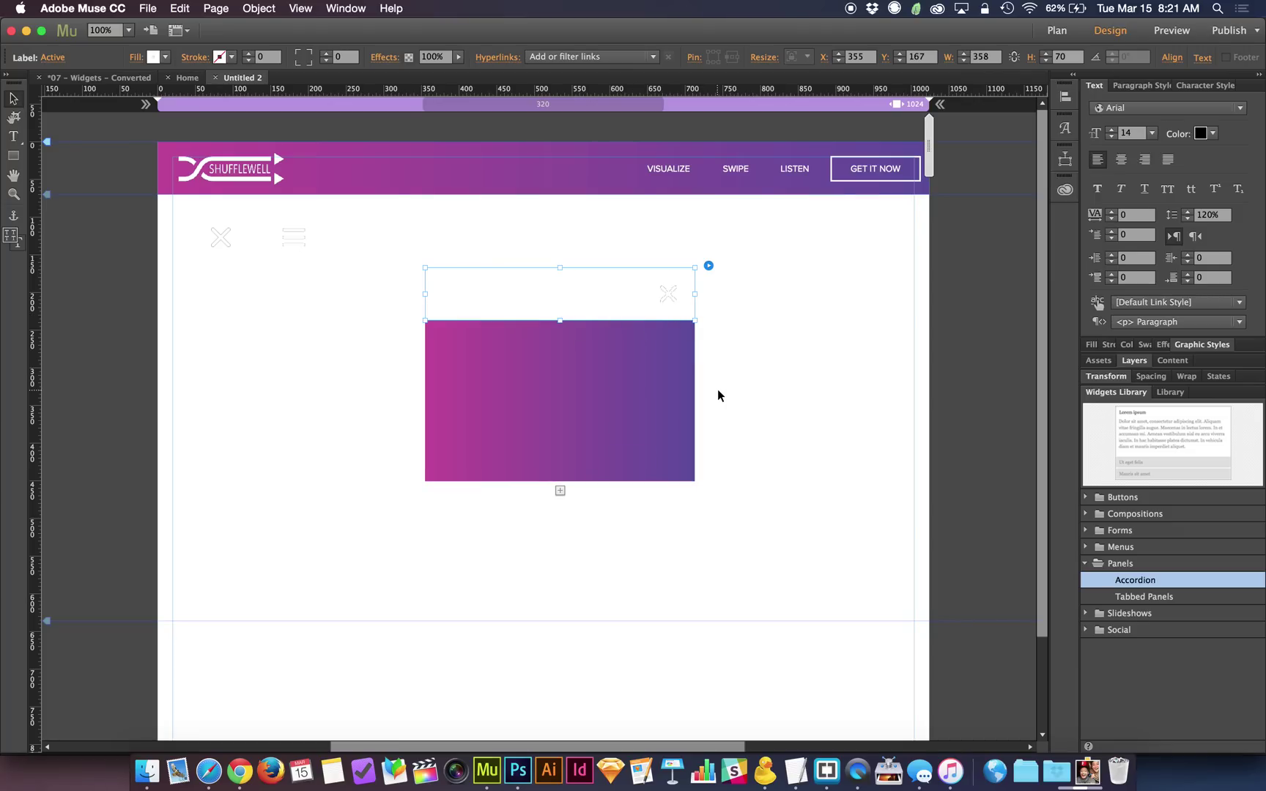
key(Escape)
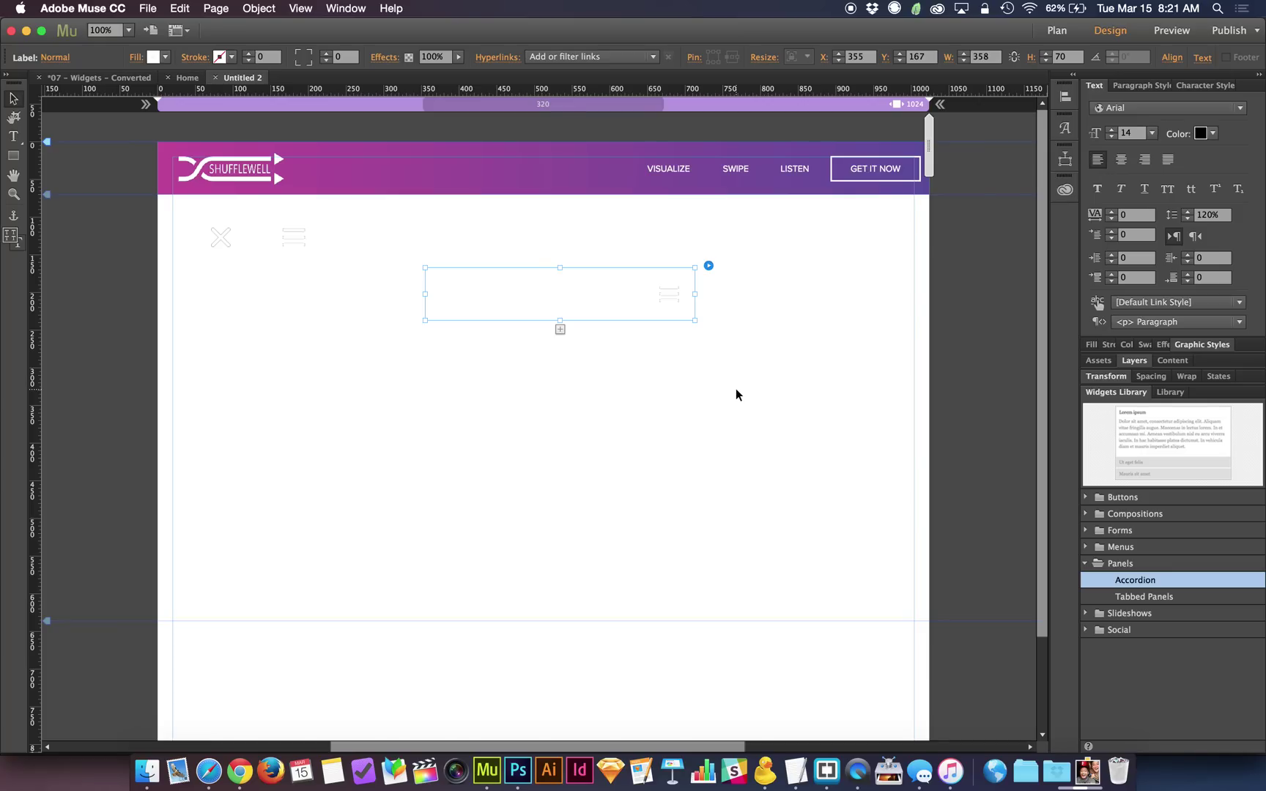
key(Escape)
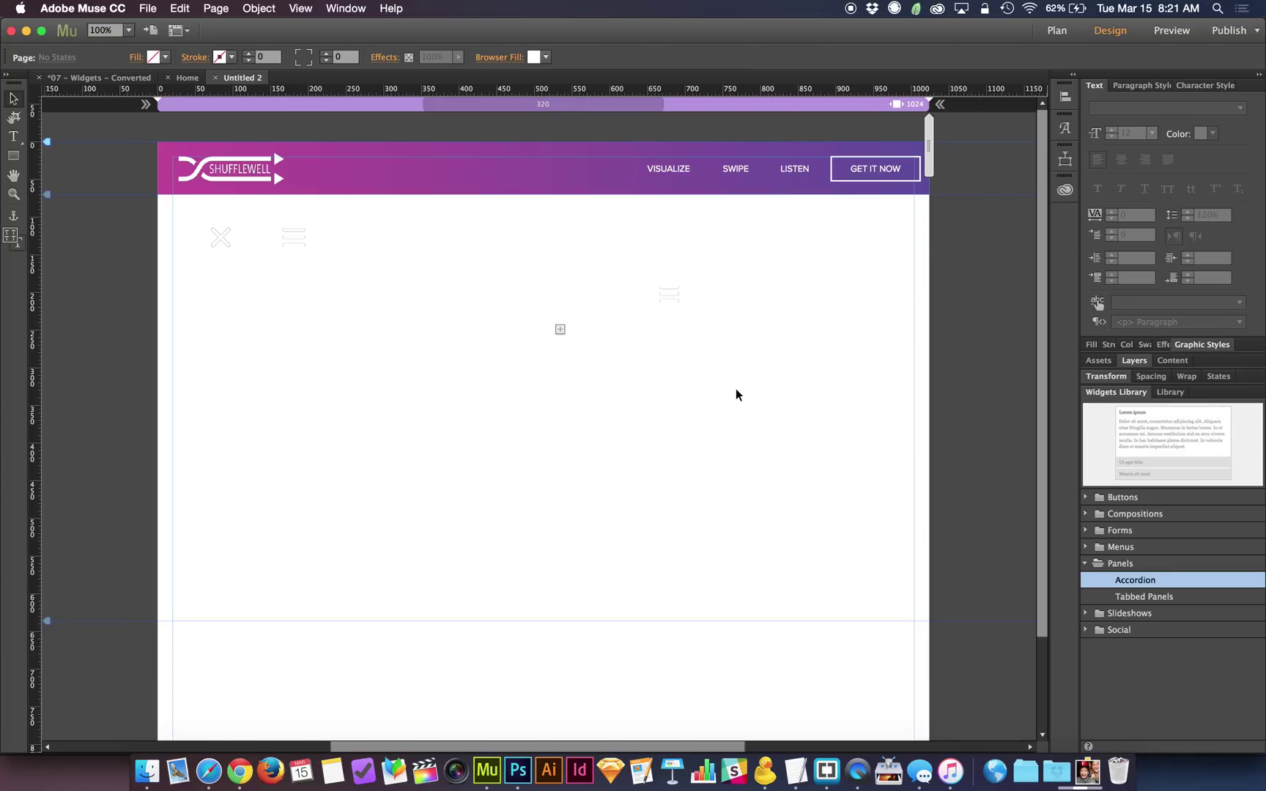
key(super+shift+e)
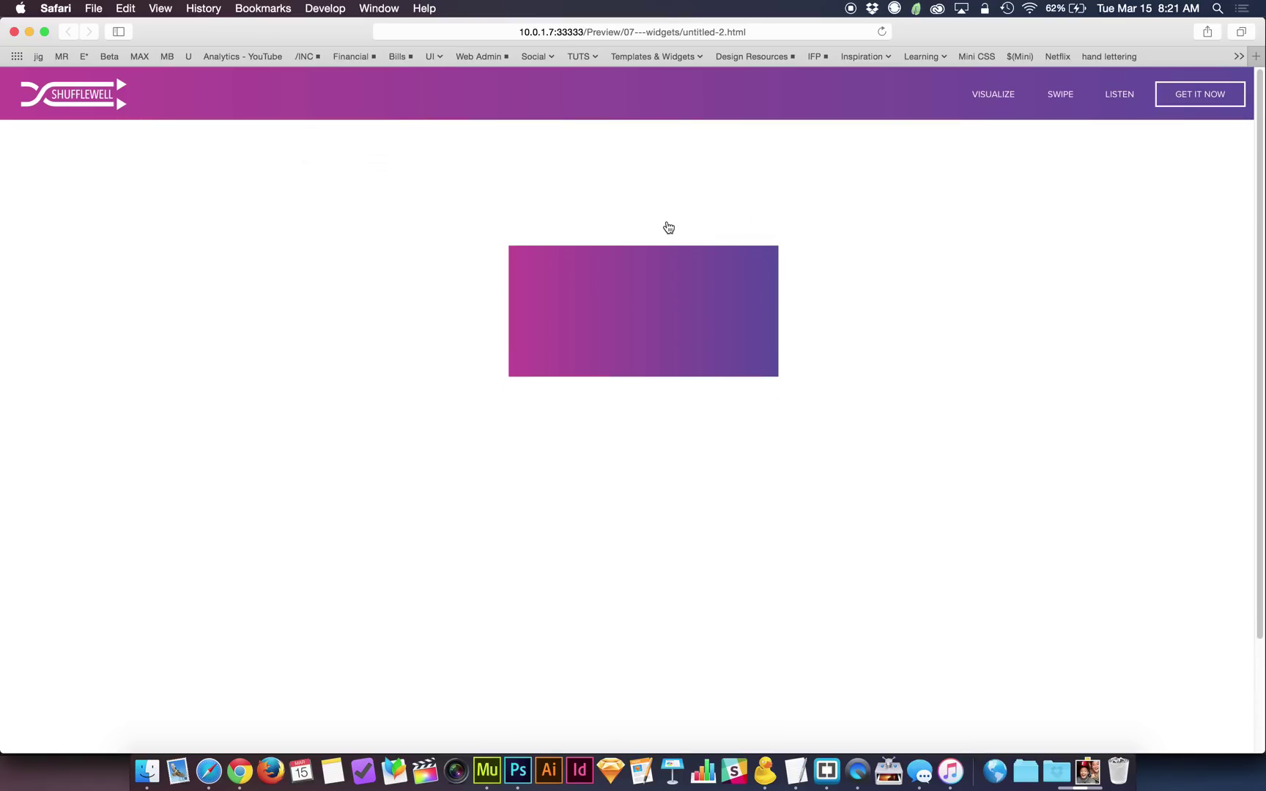
Step: Close the Safari preview window
key(super+w)
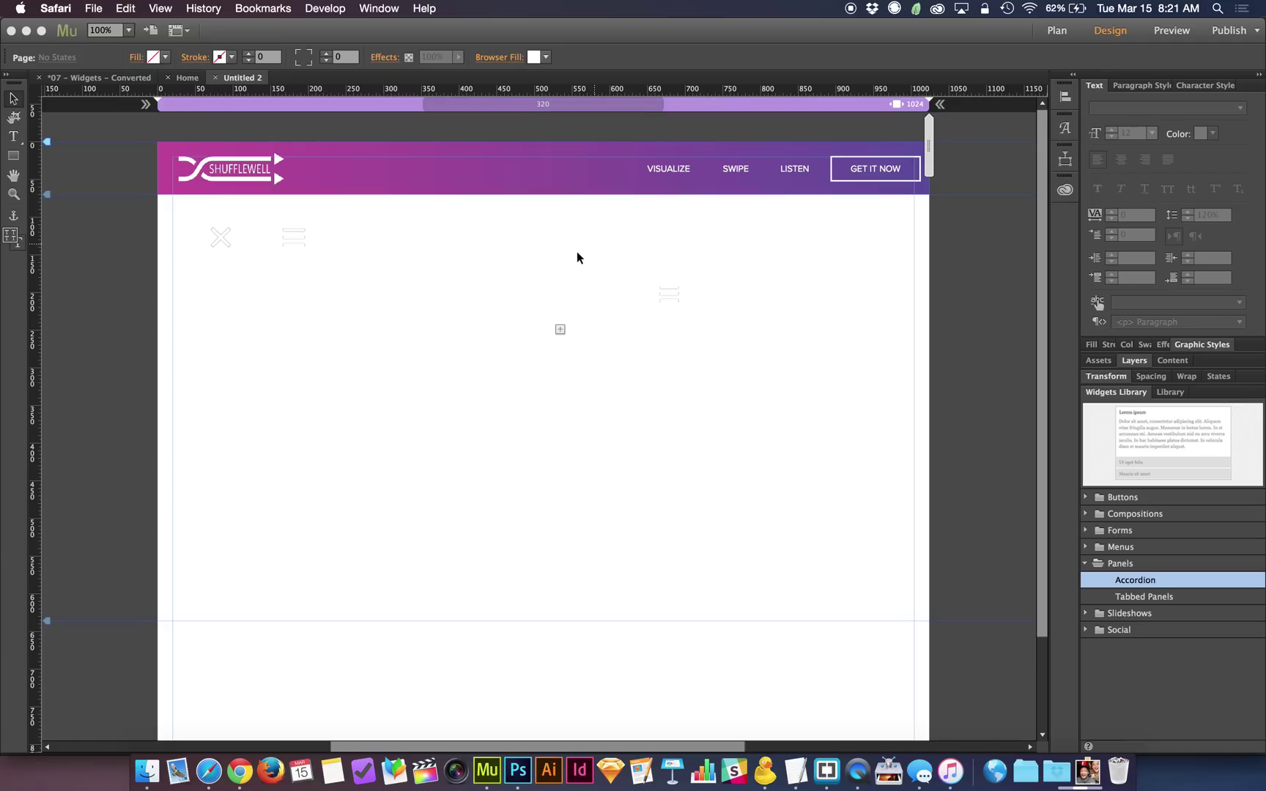
Step: Move the accordion into the purple header just left of VISUALIZE, then deselect it
drag(630, 308, 548, 180)
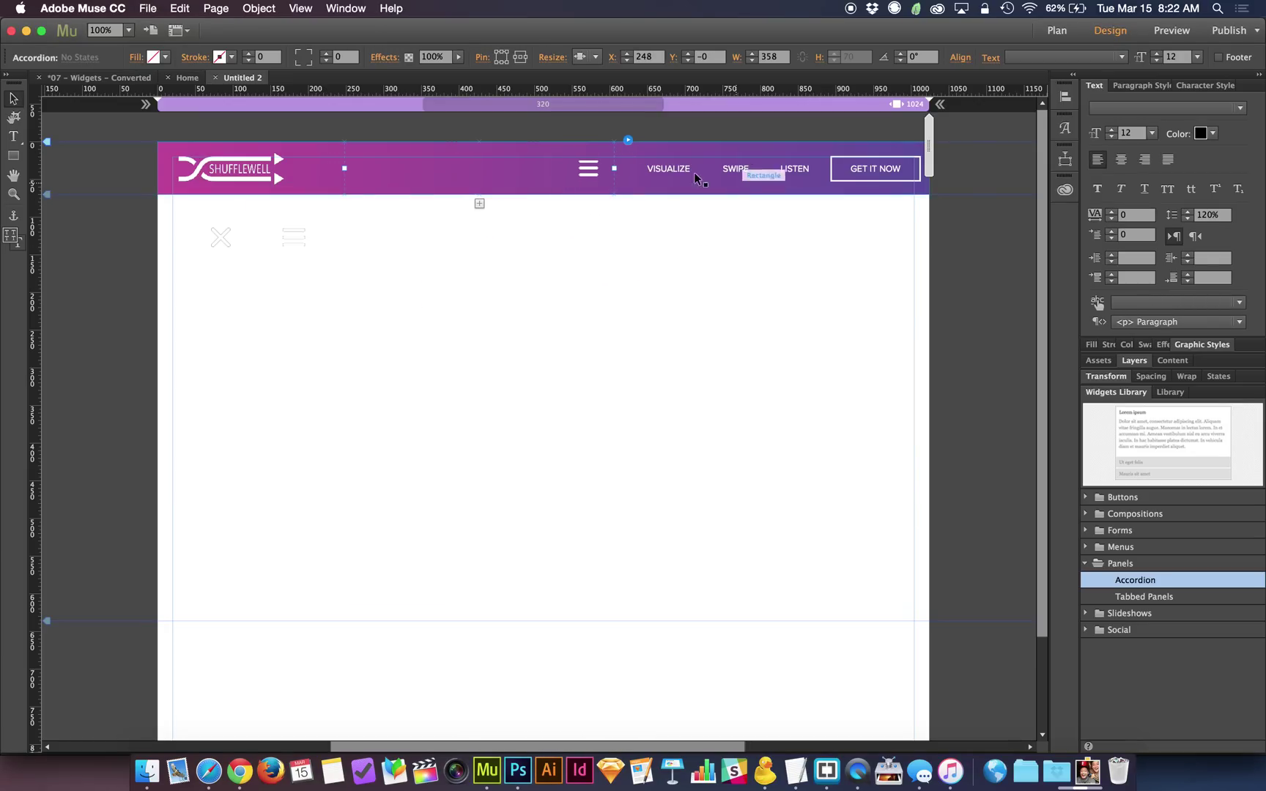
click(656, 277)
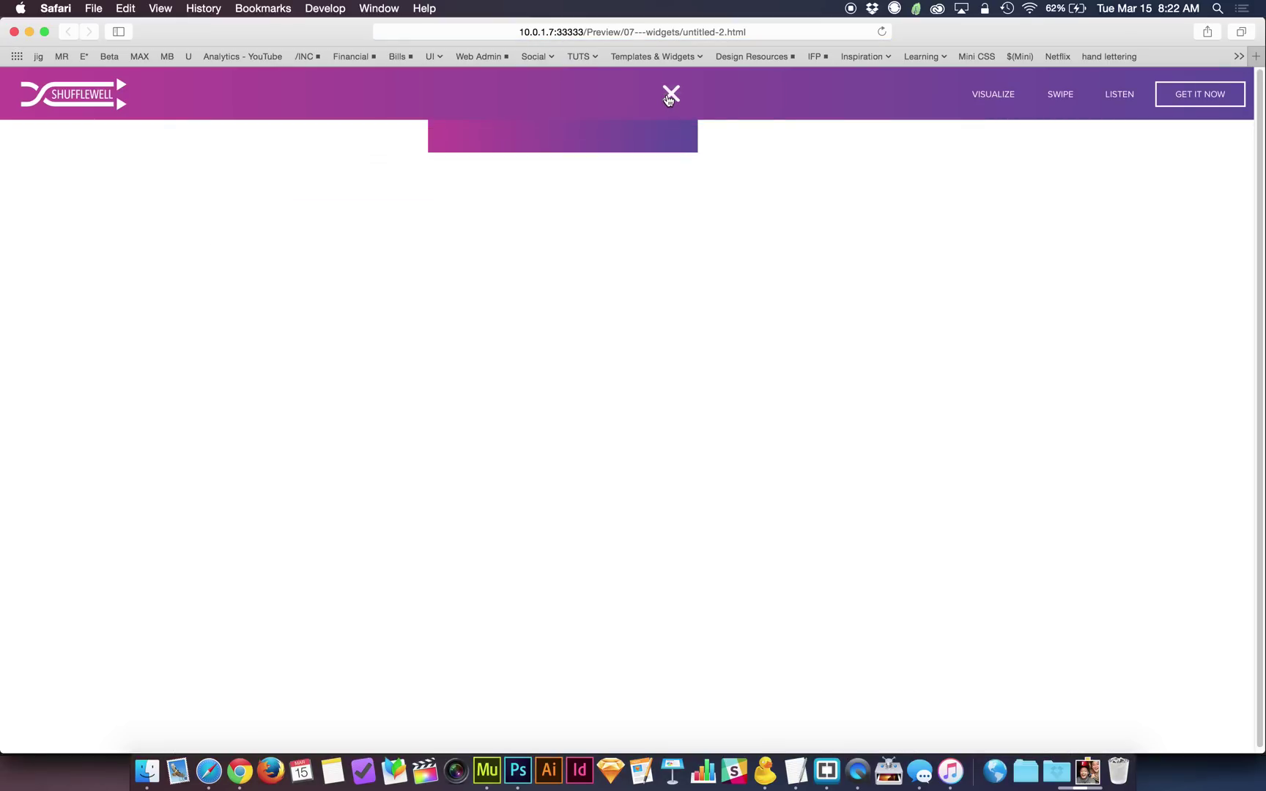
Step: Toggle the header hamburger in Safari to open and close the gradient panel, then return to Muse
click(669, 101)
click(668, 101)
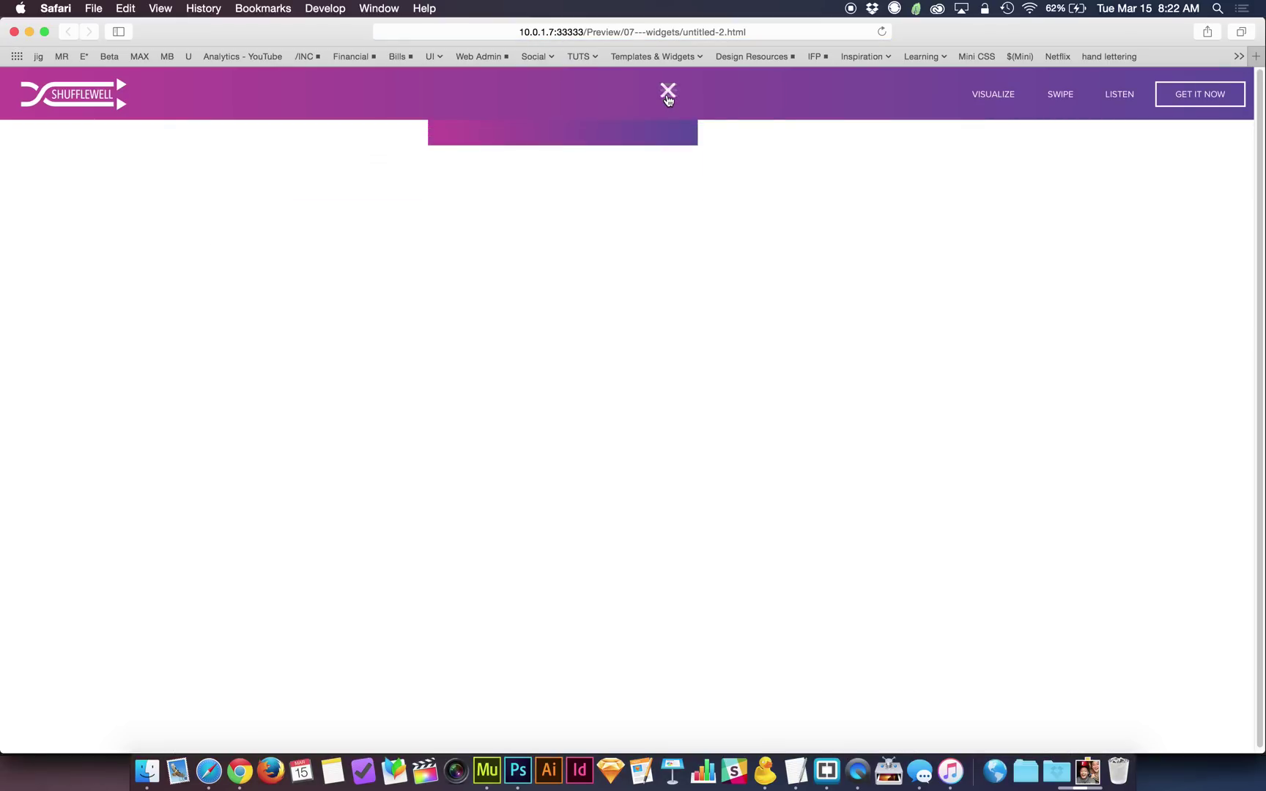
click(668, 100)
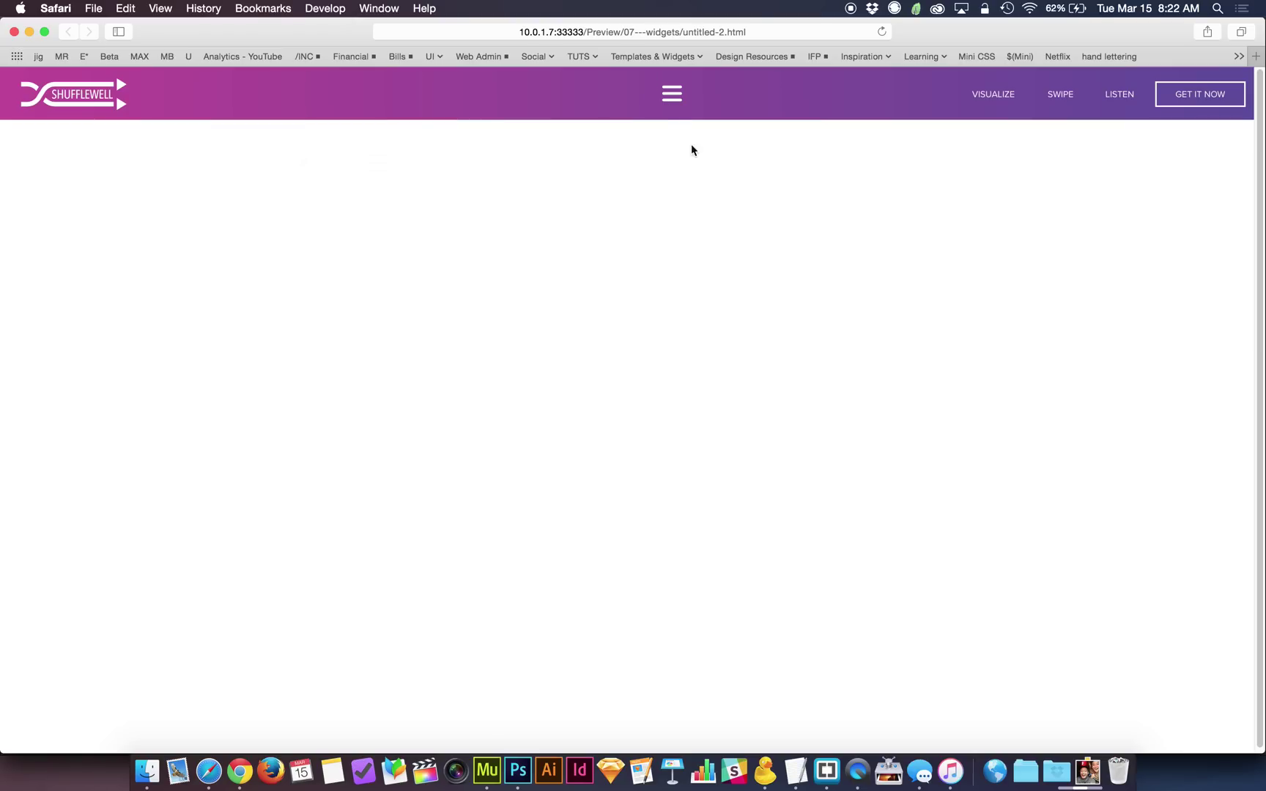
key(super+Tab)
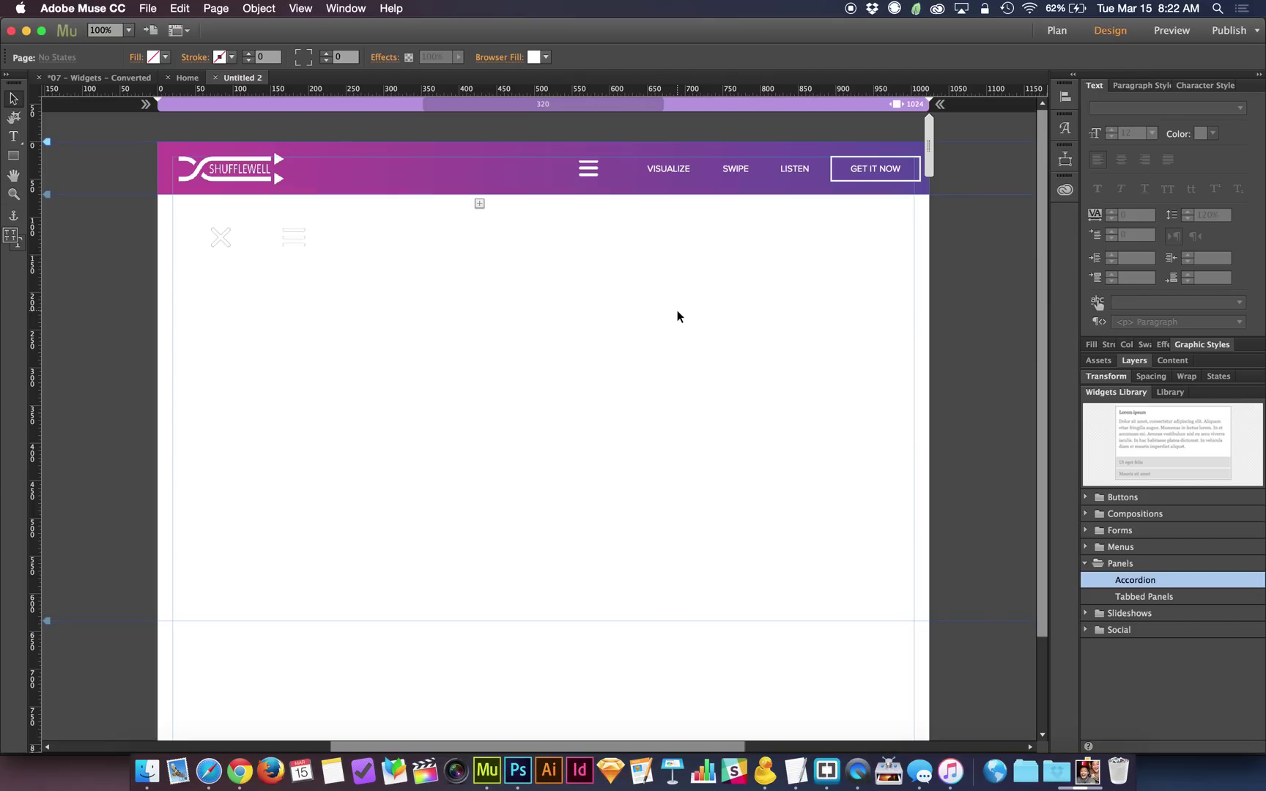
Step: Move the accordion back onto the page and stretch its gradient content area to about 308 px tall
click(562, 171)
drag(586, 319, 587, 319)
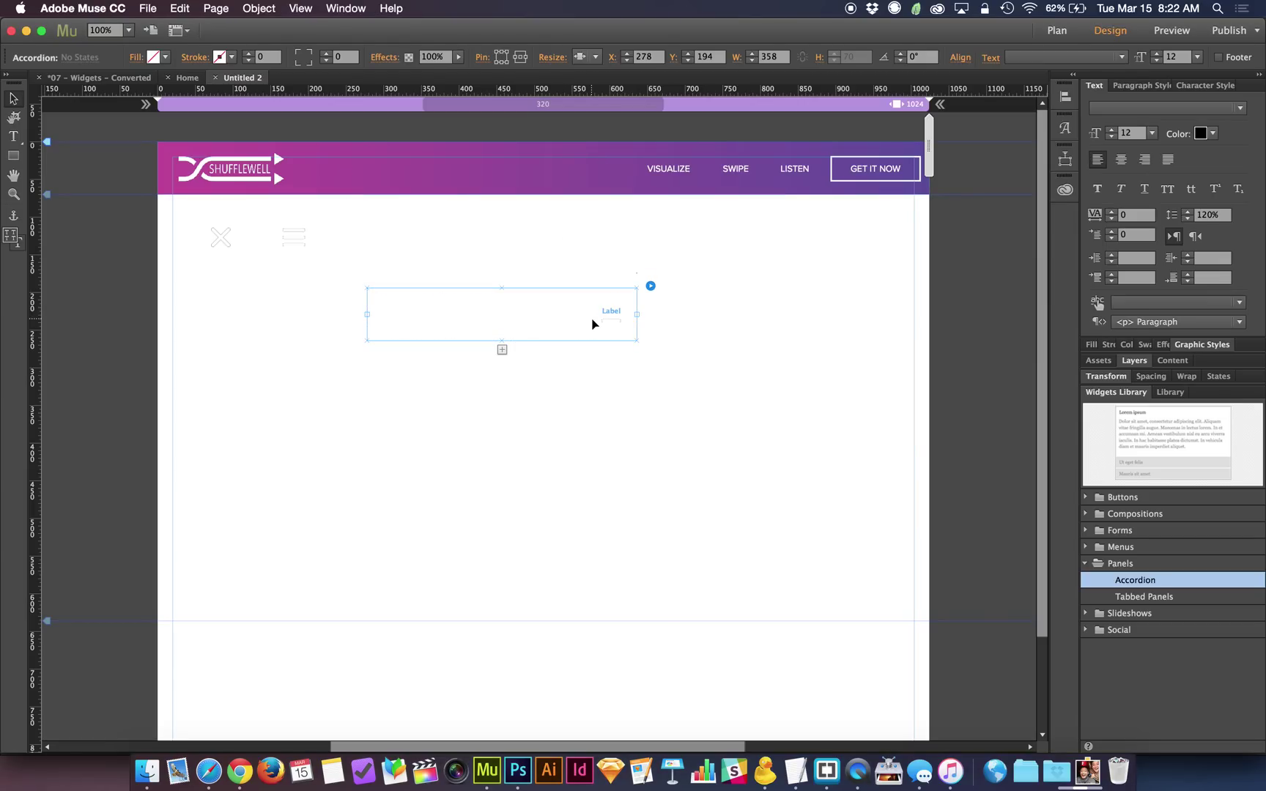
click(592, 324)
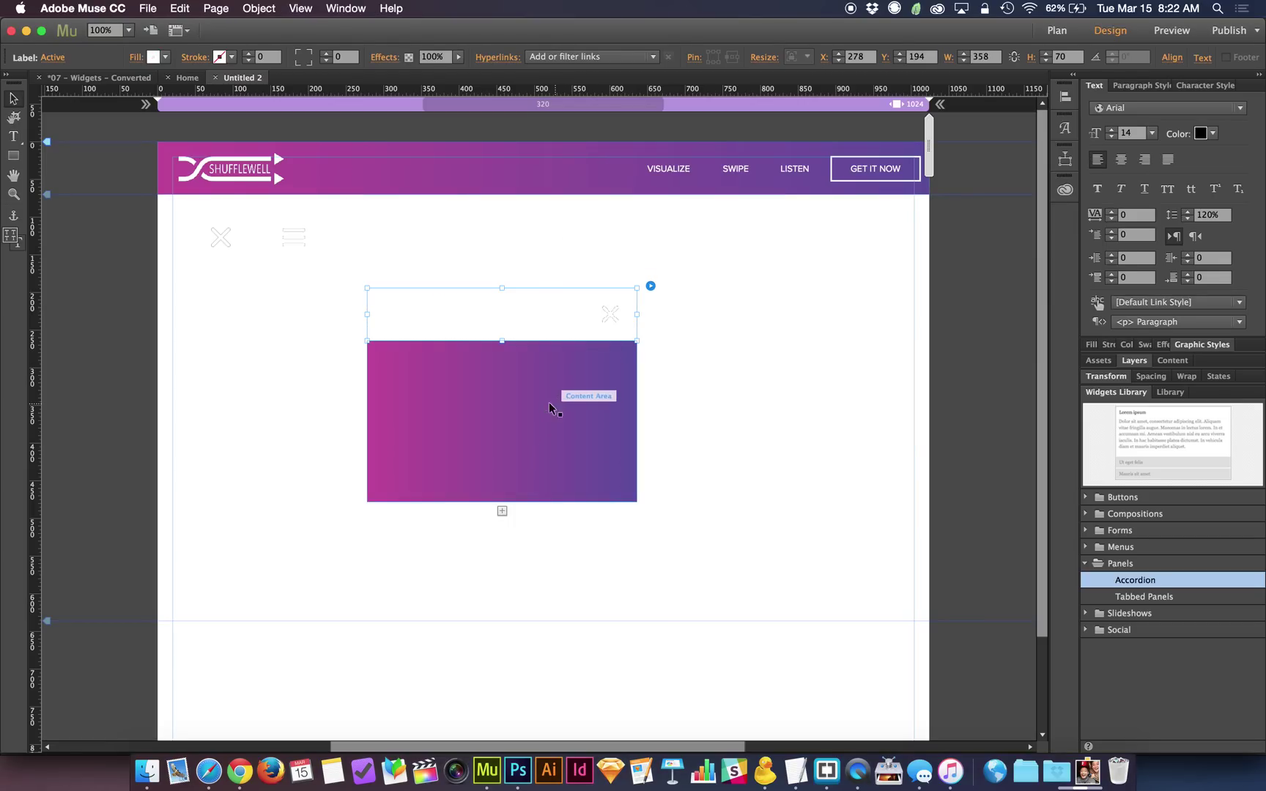
click(540, 443)
drag(502, 503, 501, 603)
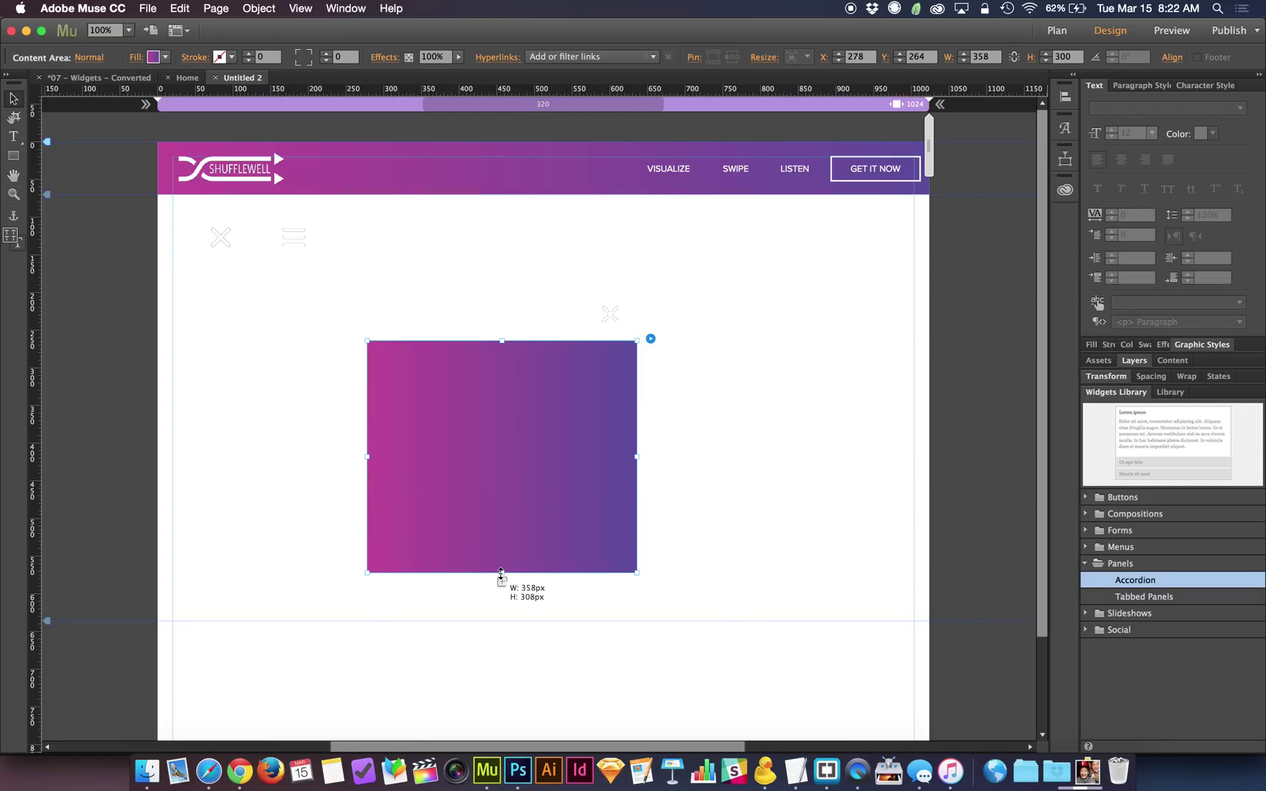
Step: Select the four header nav items: VISUALIZE, SWIPE, LISTEN and GET IT NOW
click(681, 175)
shift+click(740, 168)
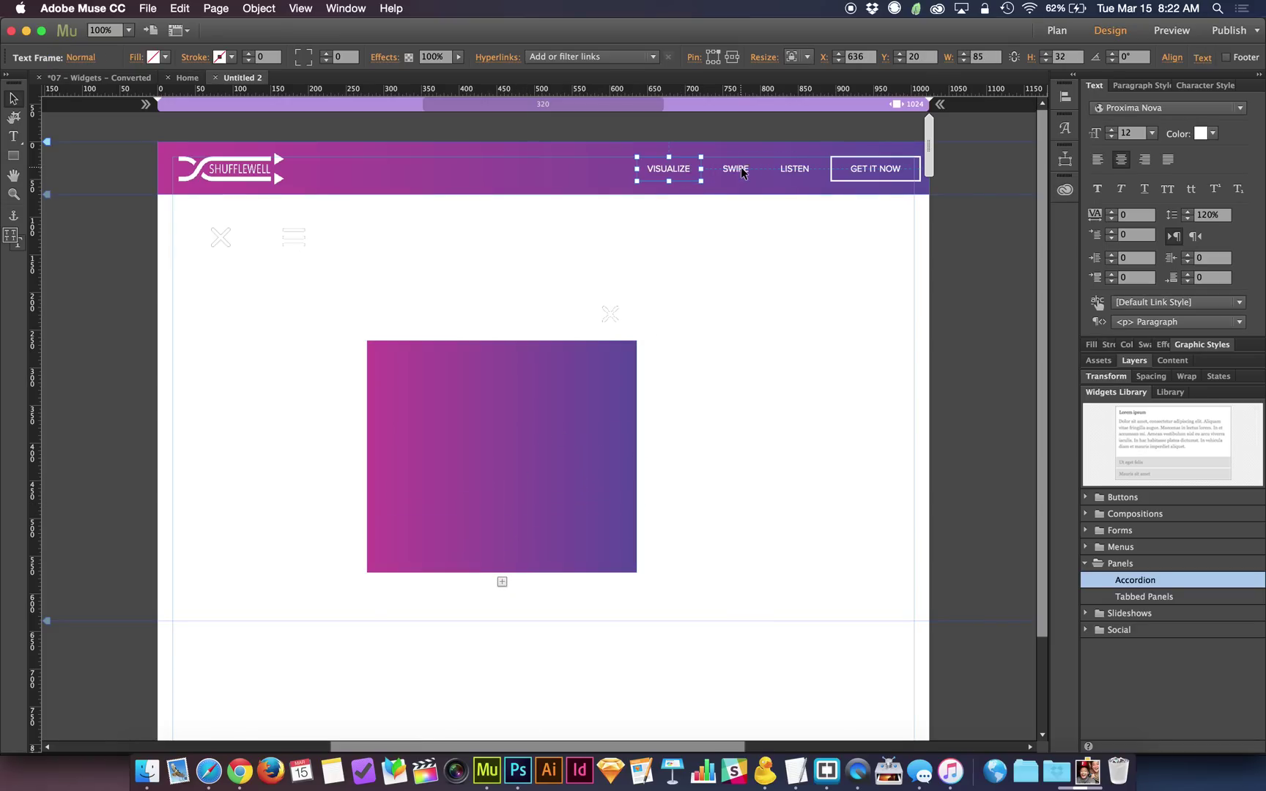
shift+click(799, 168)
shift+click(848, 167)
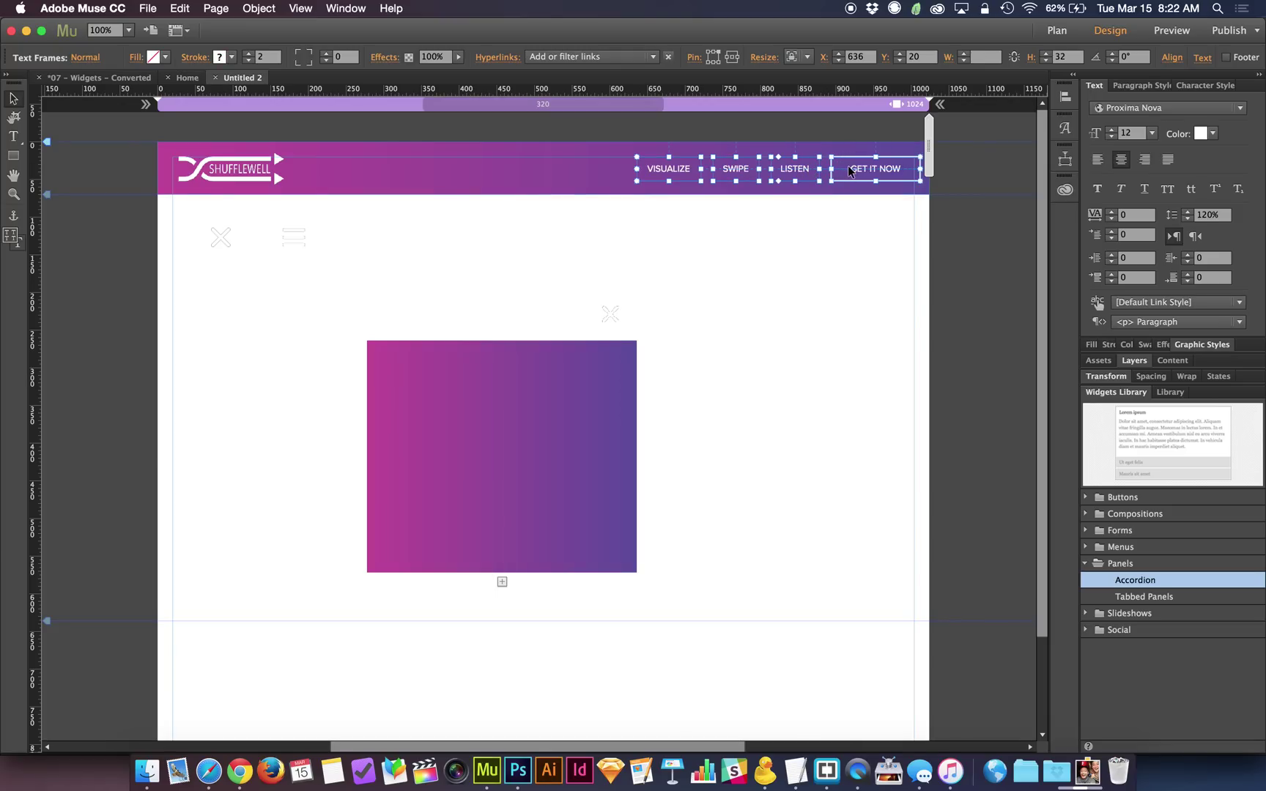
Step: Paste the four nav items into the accordion's content area
click(455, 506)
click(461, 449)
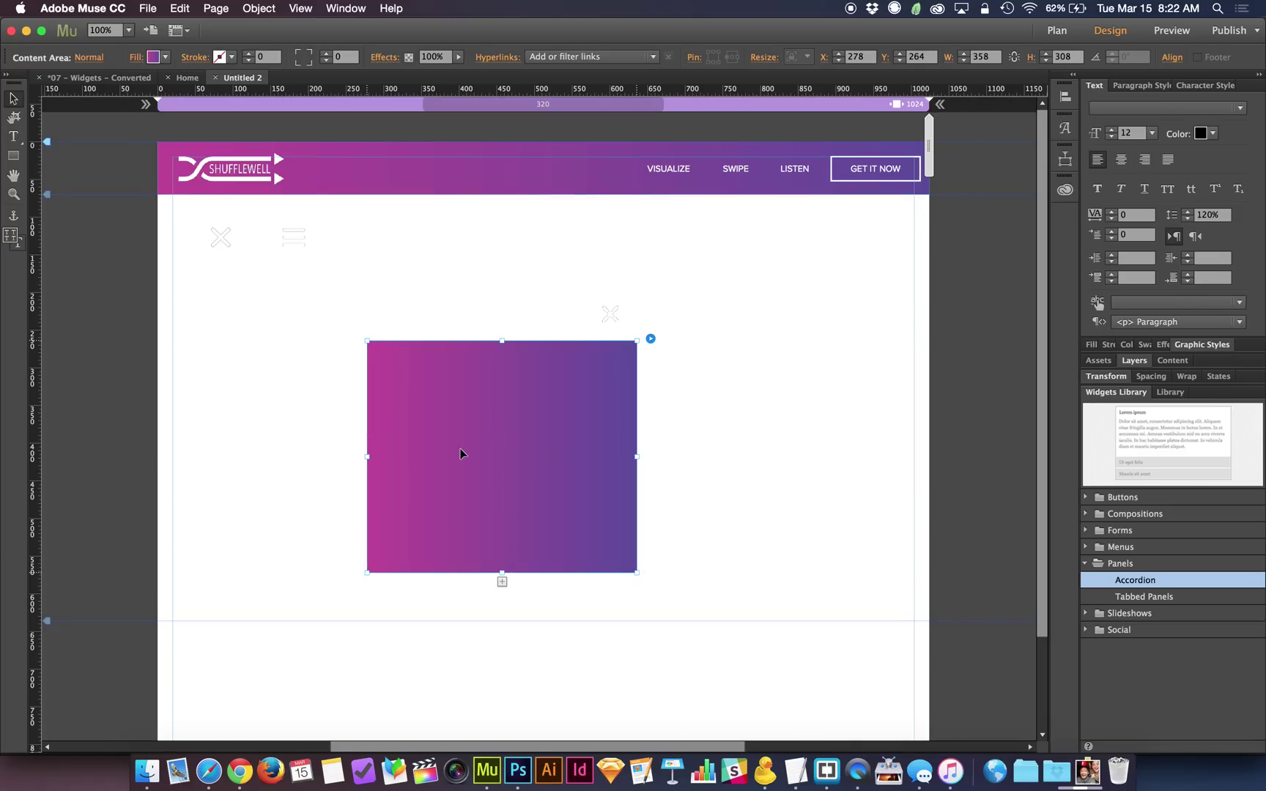
key(super+v)
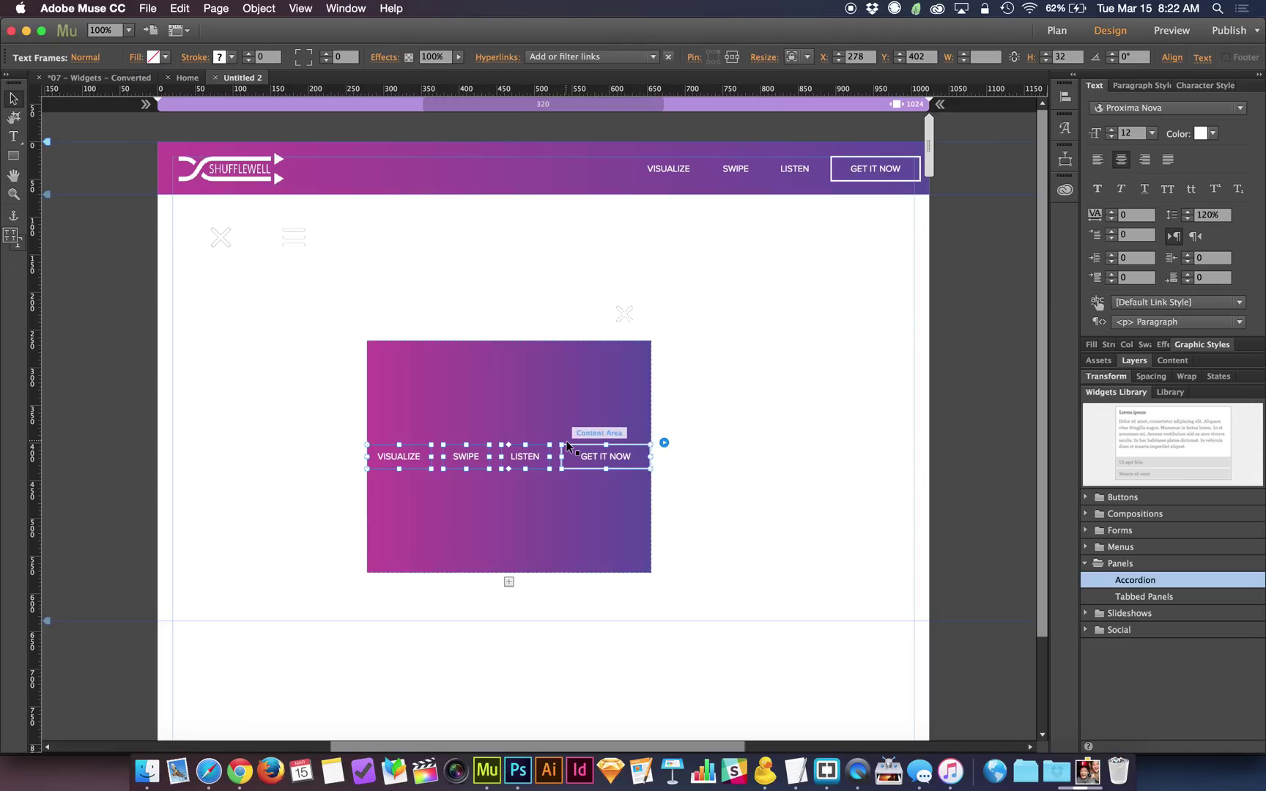
drag(386, 459, 566, 390)
Step: Arrange VISUALIZE, SWIPE, LISTEN and GET IT NOW in a vertical column inside the panel
click(447, 466)
drag(530, 458, 607, 430)
click(557, 432)
click(616, 427)
click(616, 427)
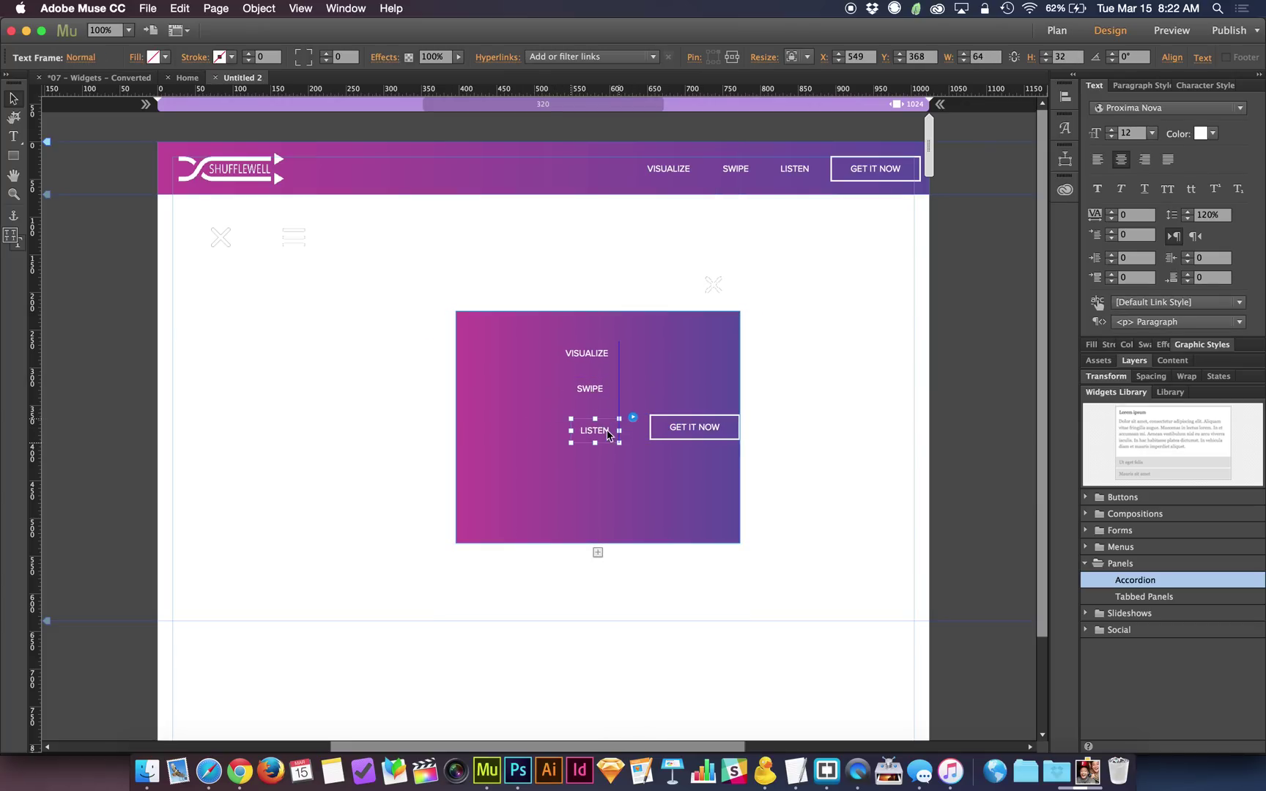
click(693, 431)
drag(699, 432, 595, 488)
key(Escape)
Step: Move GET IT NOW up closer to LISTEN, then select all four menu items
click(595, 489)
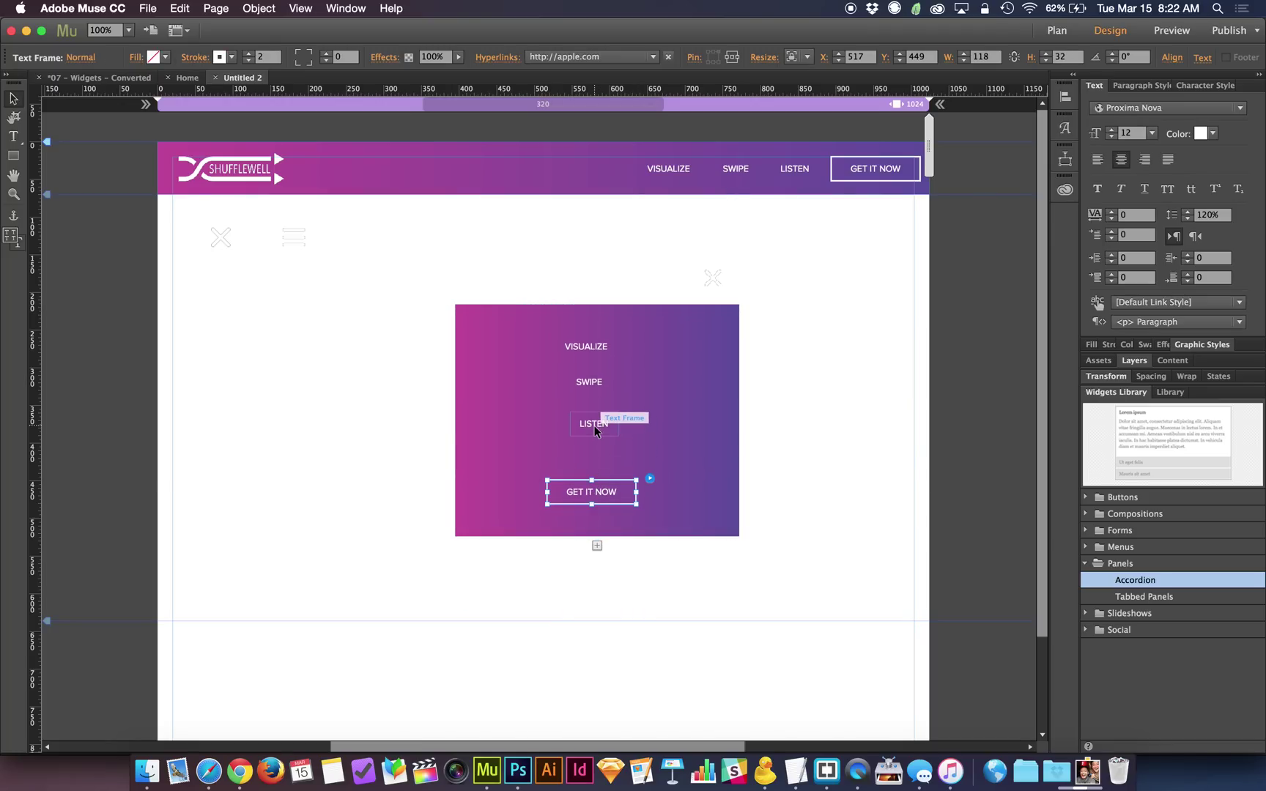
shift+click(595, 425)
click(604, 490)
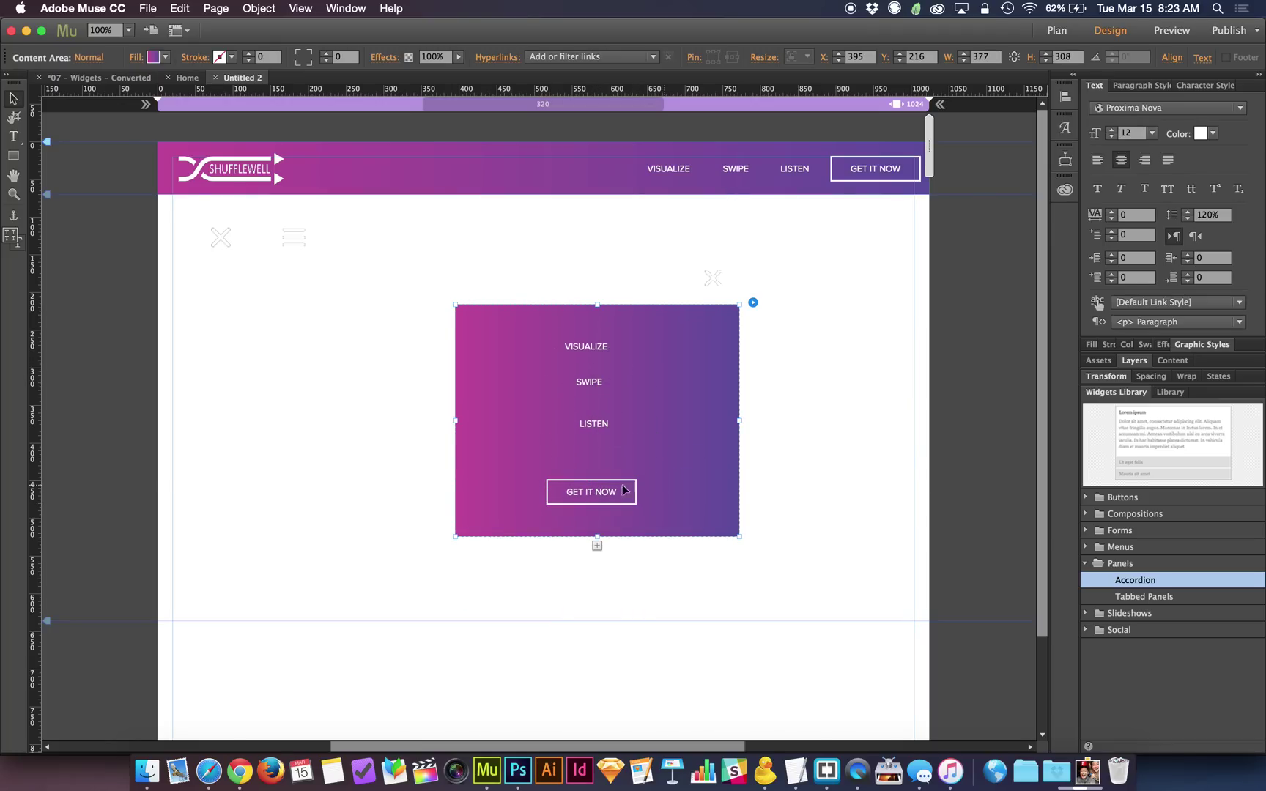
click(604, 489)
drag(604, 491, 603, 480)
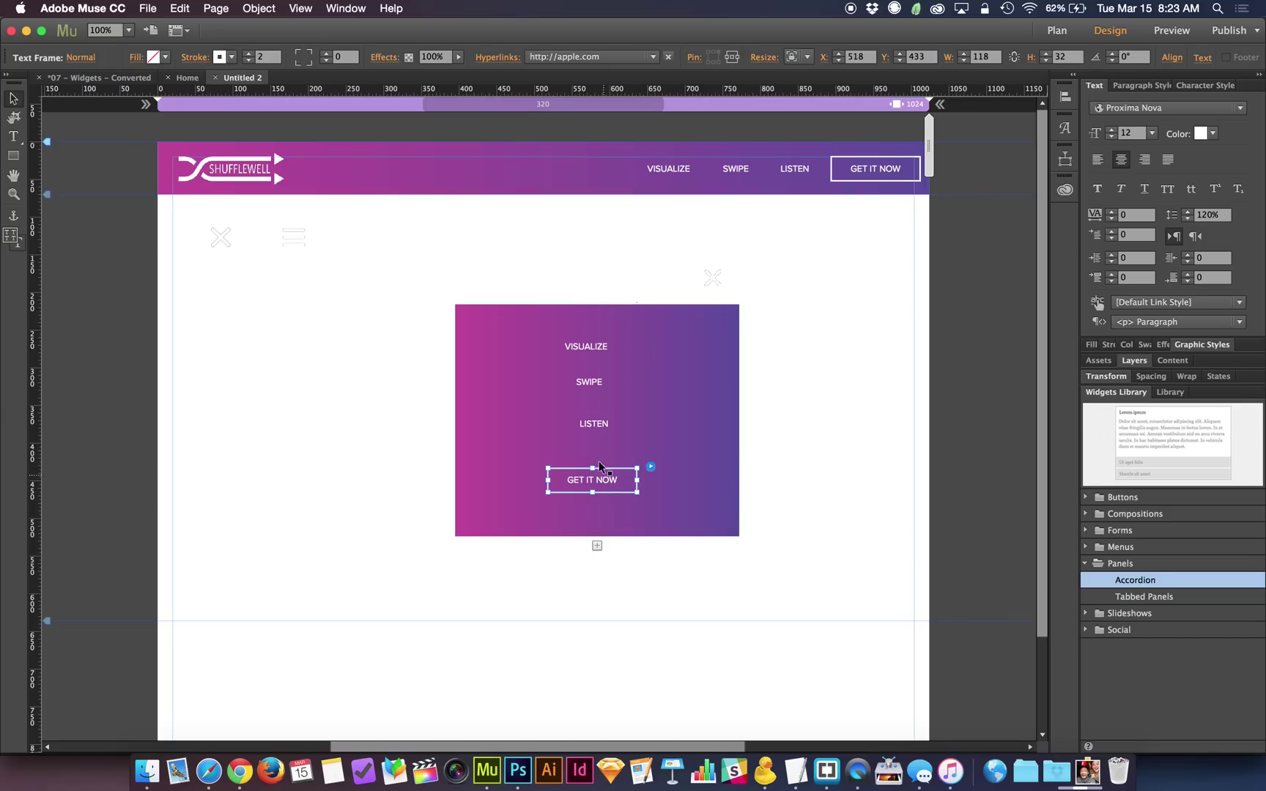
shift+click(594, 425)
shift+click(593, 387)
shift+click(616, 342)
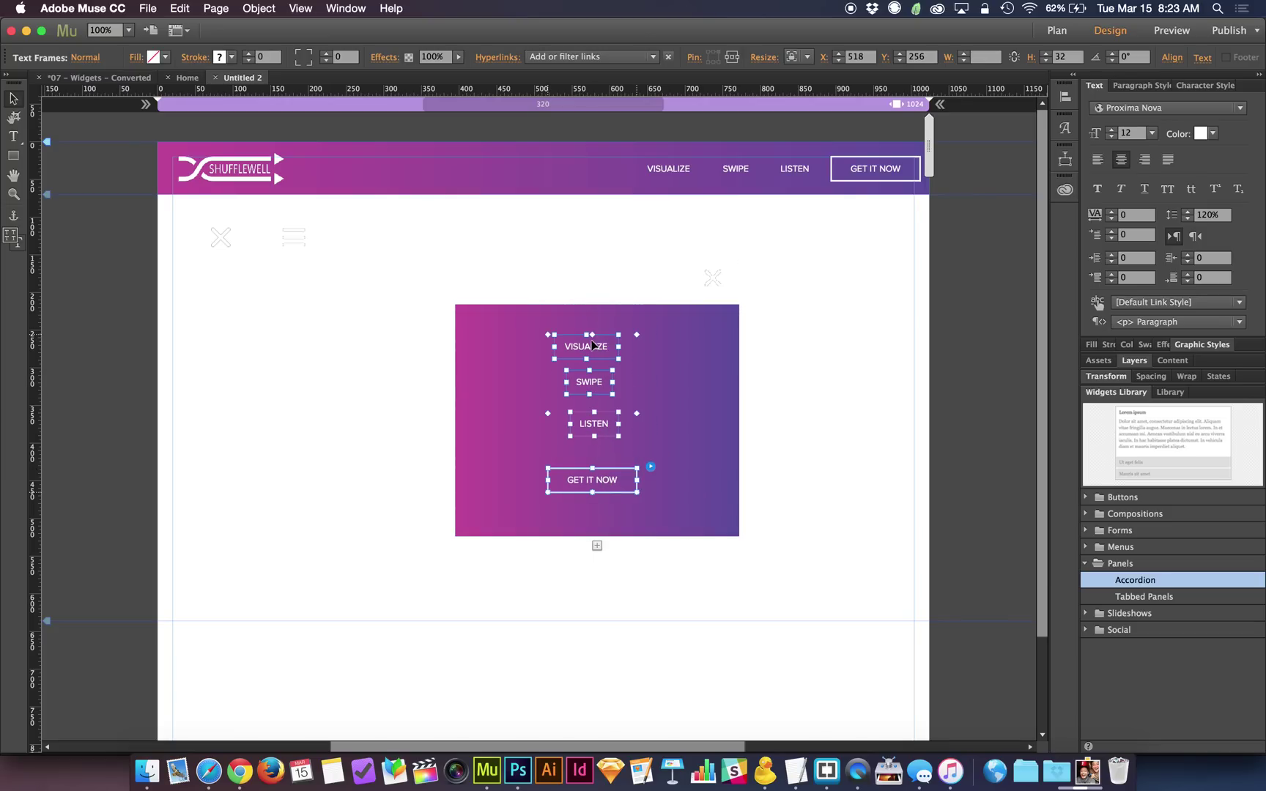
Step: Align the four items' horizontal centres and distribute them vertically, relative to the selection
click(1064, 96)
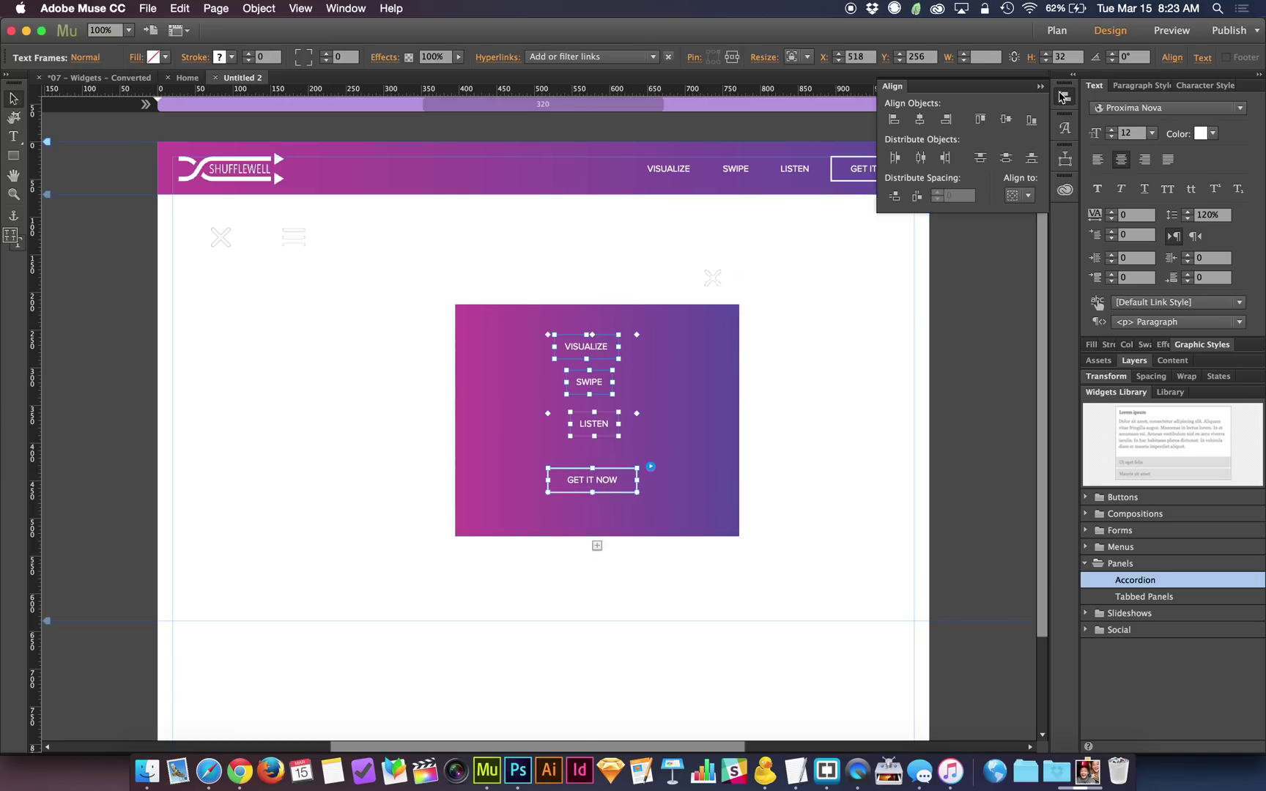
click(1028, 196)
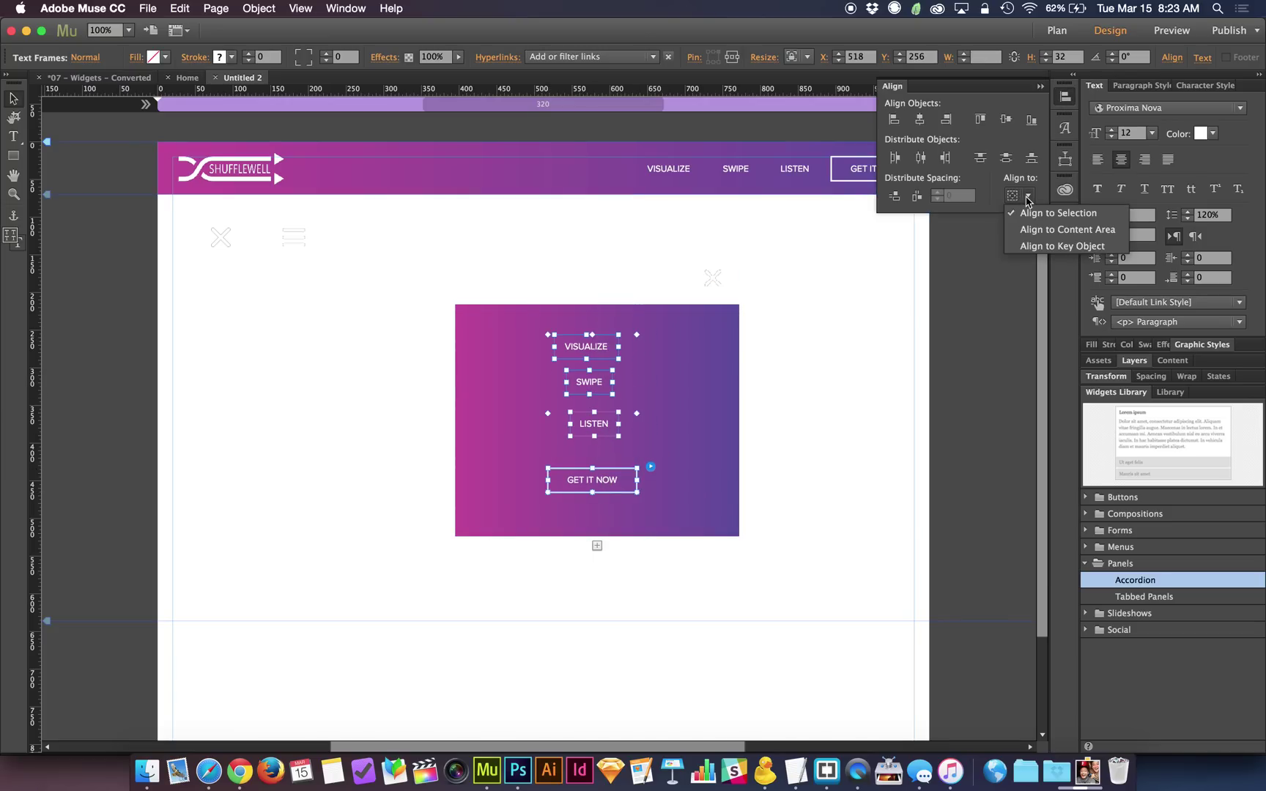
click(1044, 229)
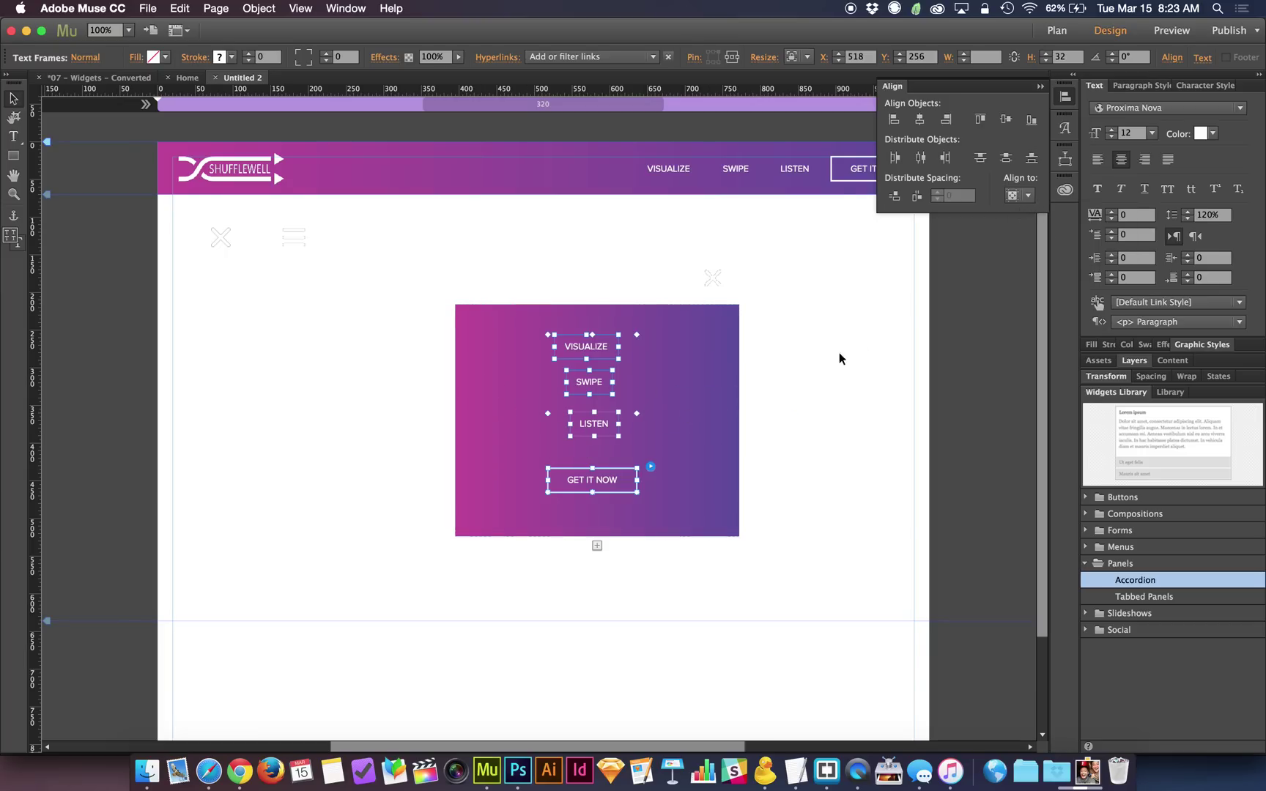
click(919, 121)
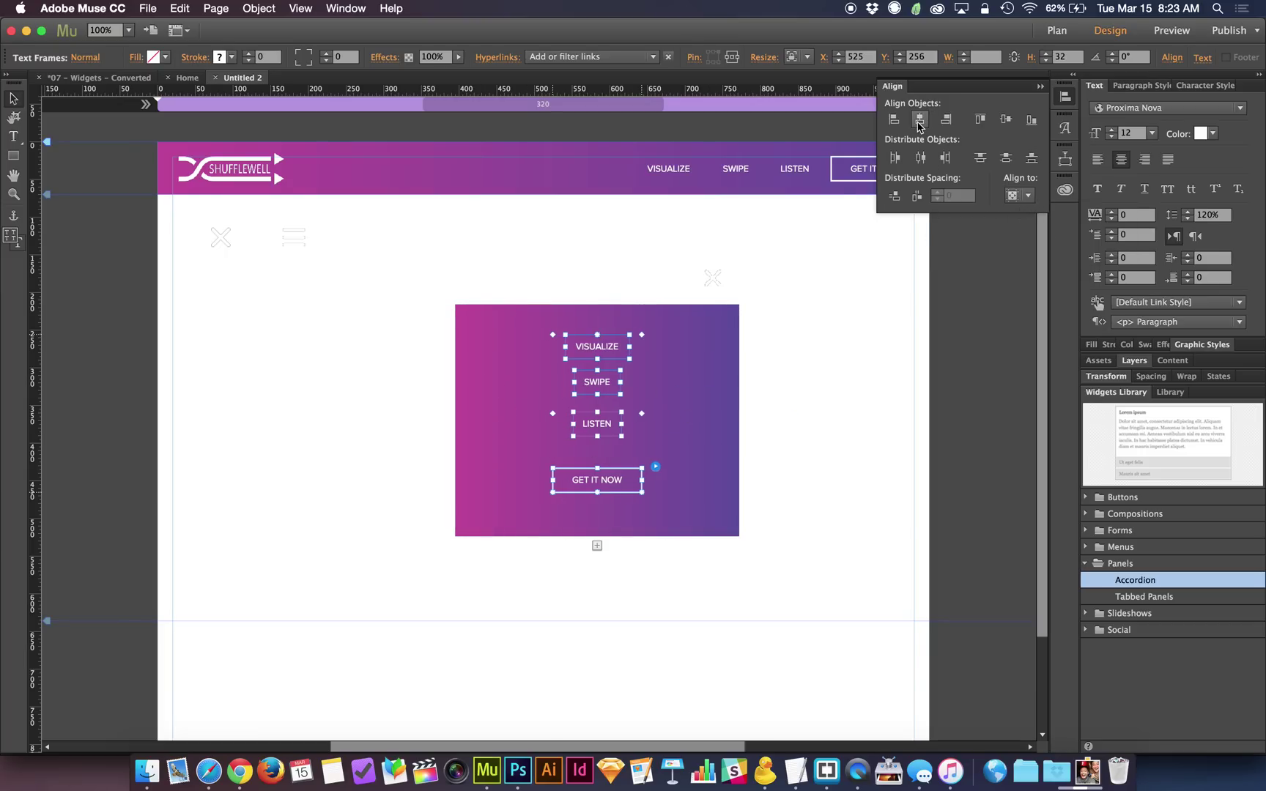
click(1006, 158)
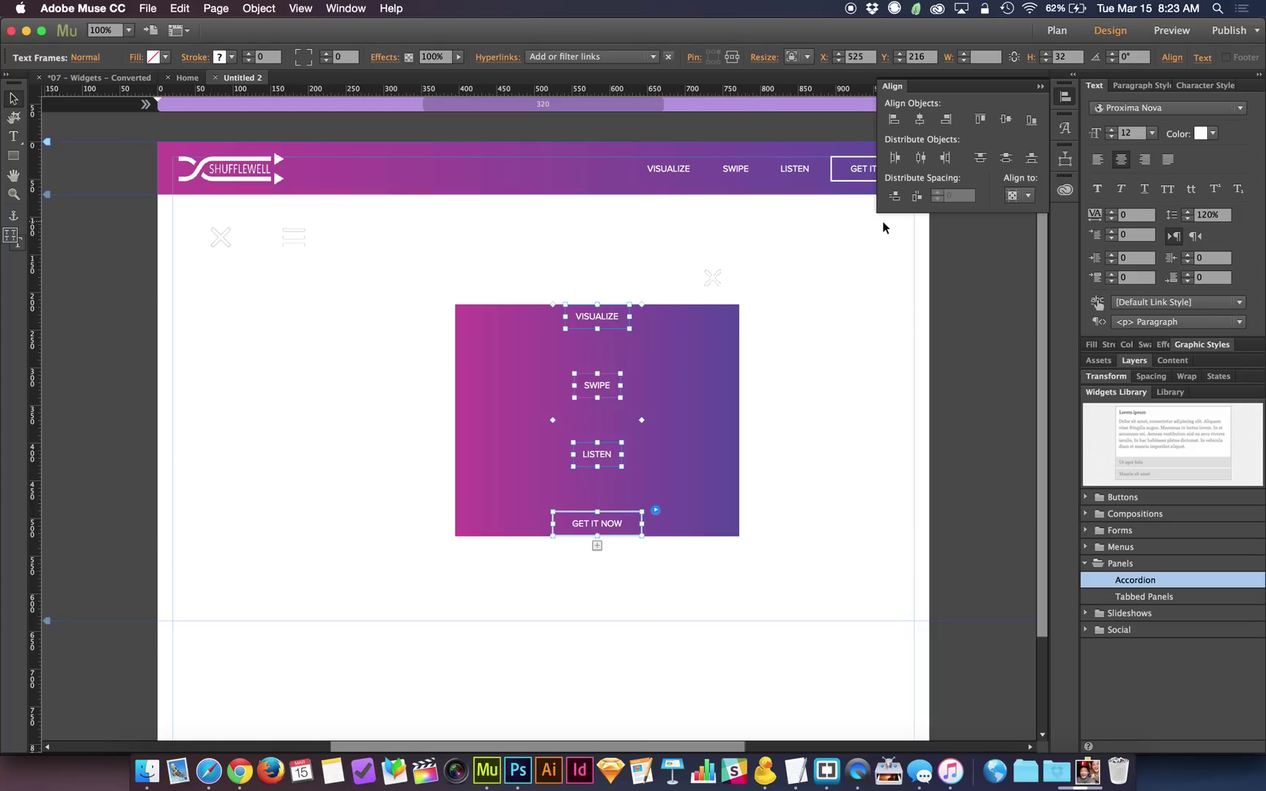
key(super+z)
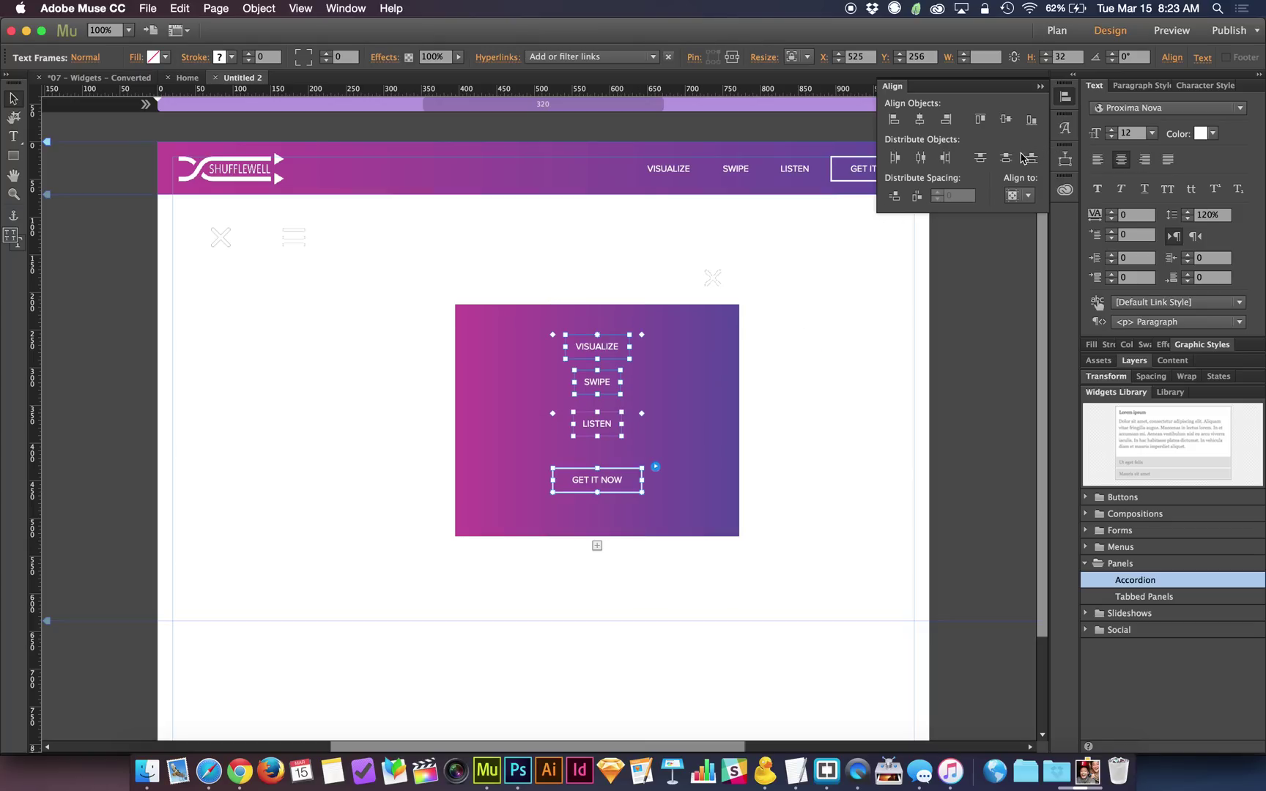
click(1028, 194)
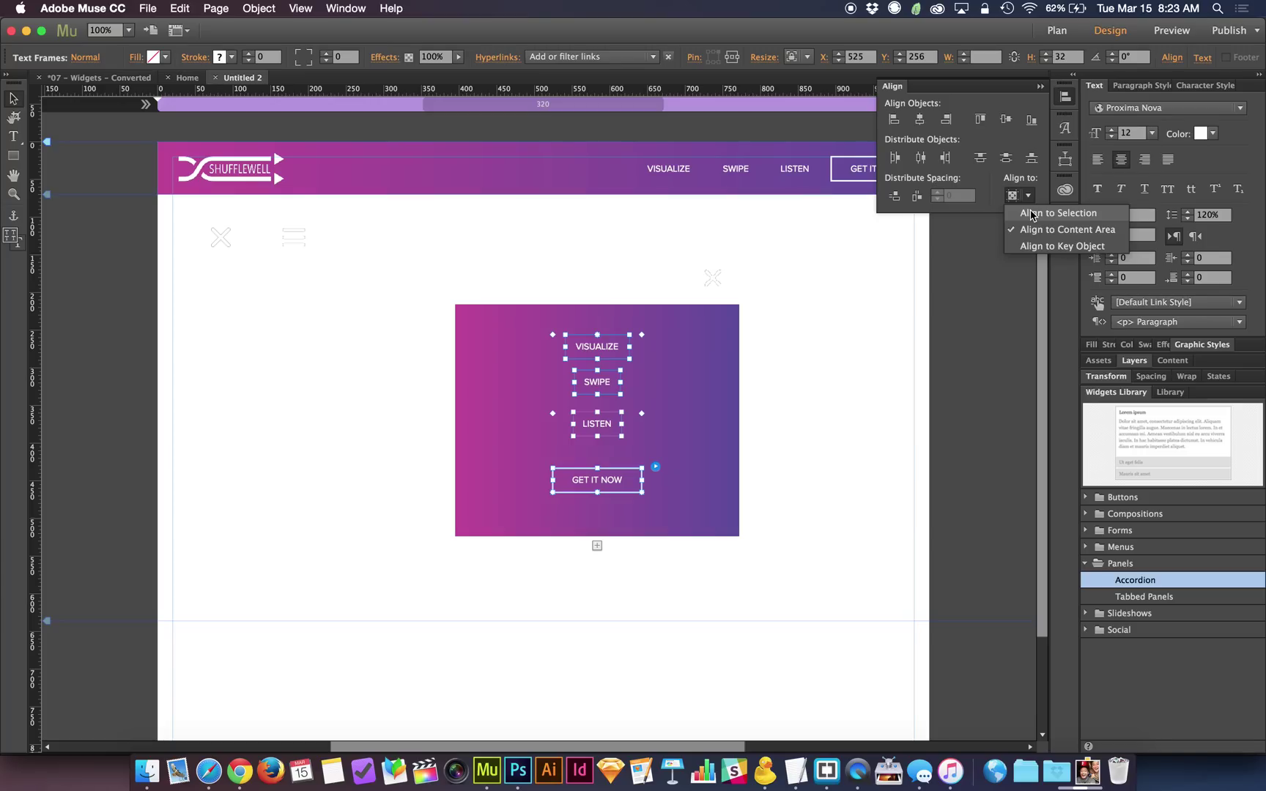
click(1032, 213)
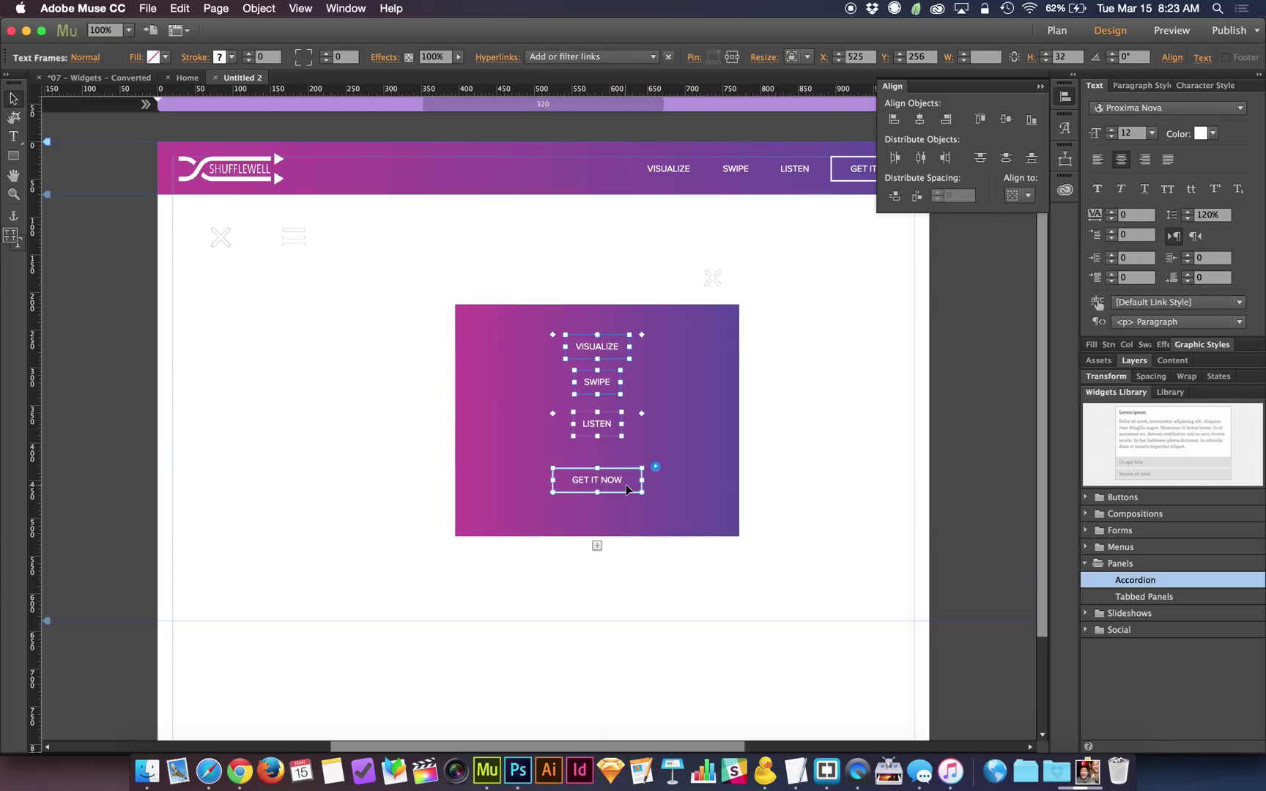
click(1006, 157)
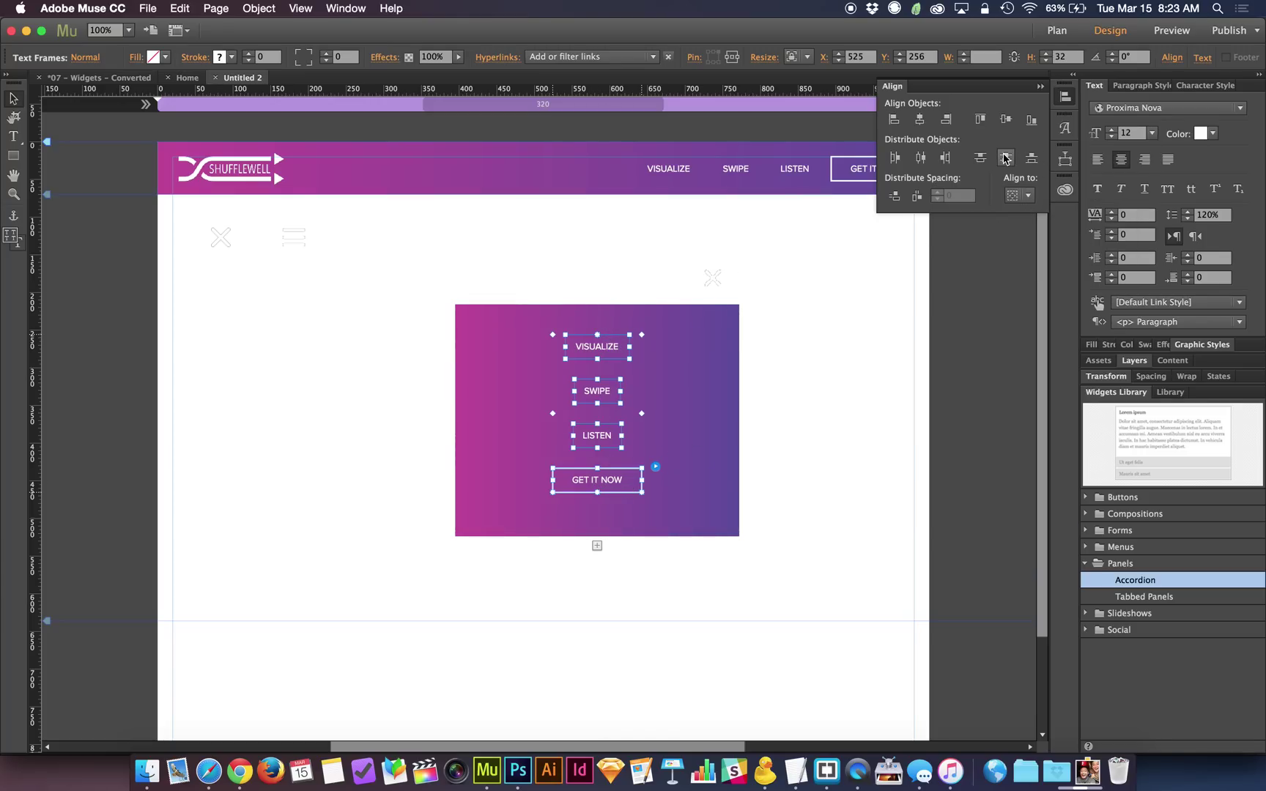
Step: Shorten the purple content panel slightly and select the GET IT NOW frame
click(703, 471)
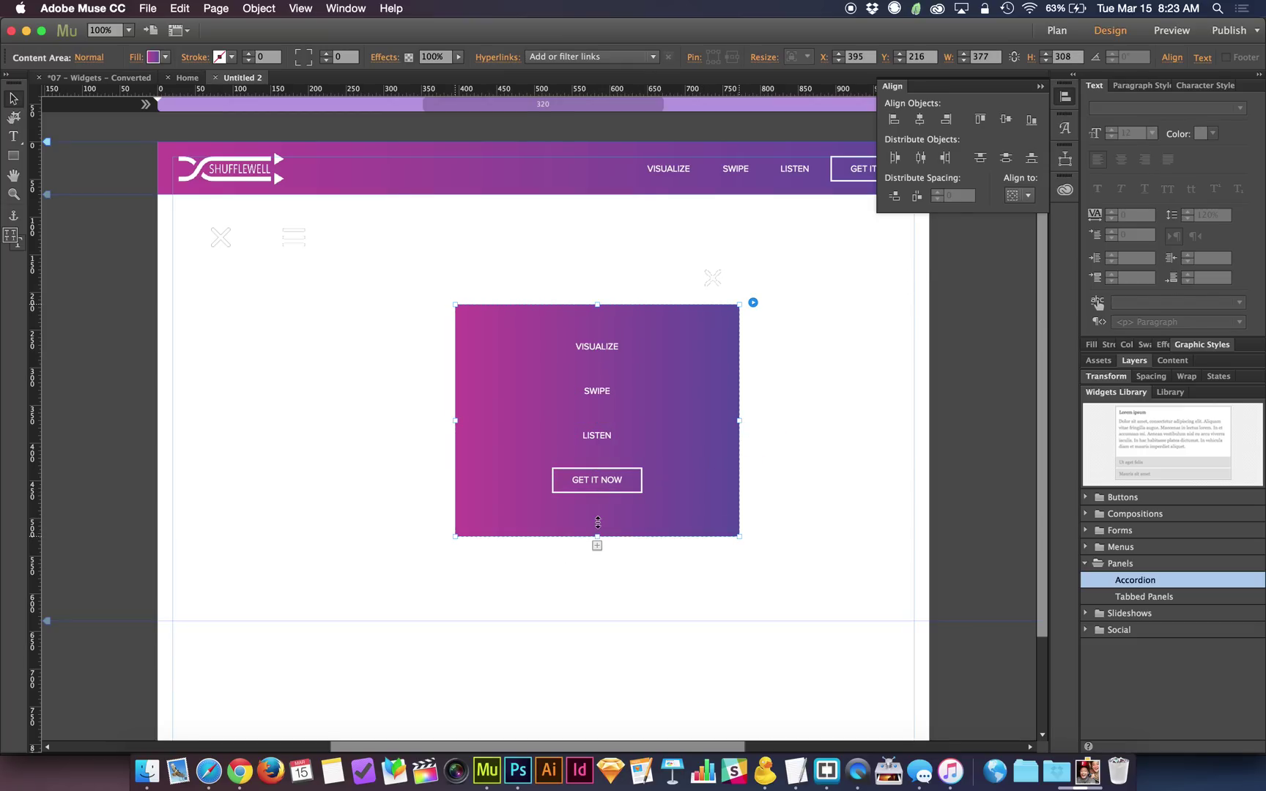
mouse_move(598, 537)
mouse_down()
mouse_move(596, 520)
mouse_move(597, 536)
mouse_up()
click(601, 480)
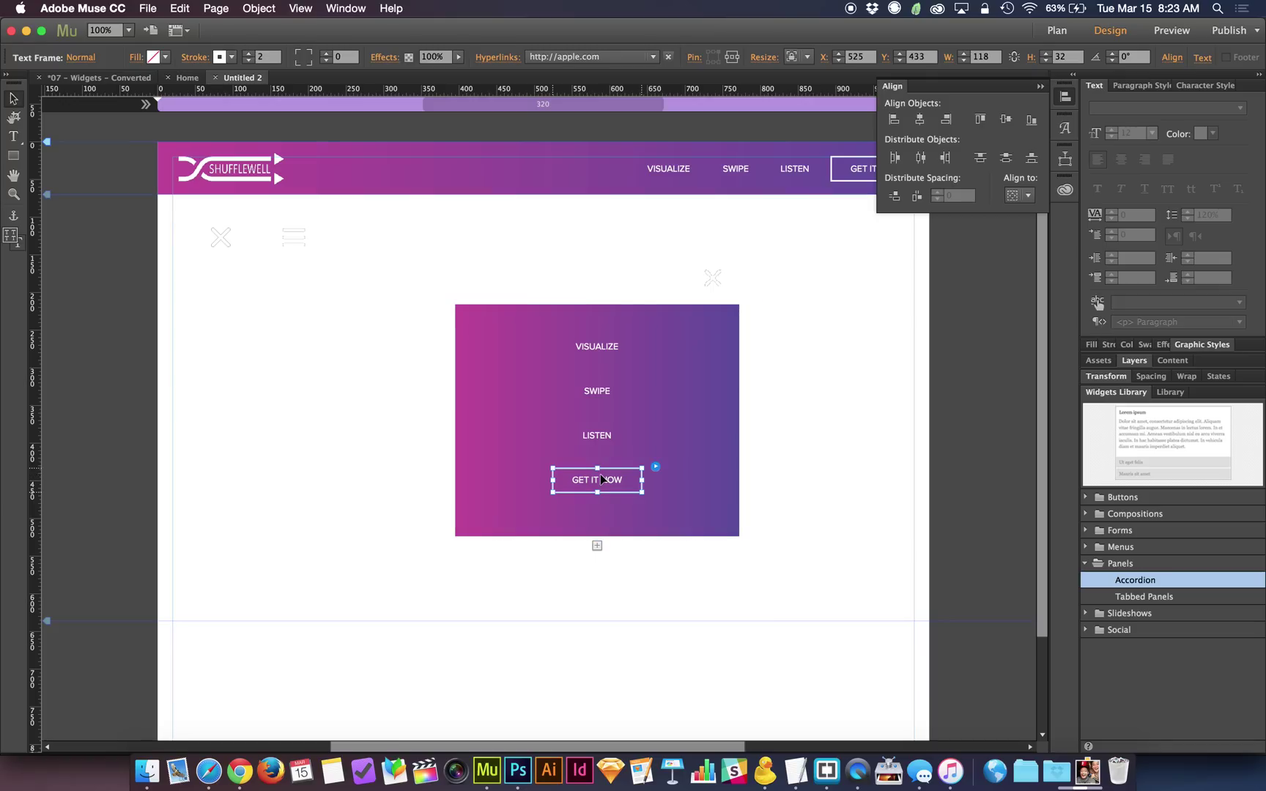
Step: Select all four menu labels and set their font size to 16 pt
shift+click(600, 434)
shift+click(600, 393)
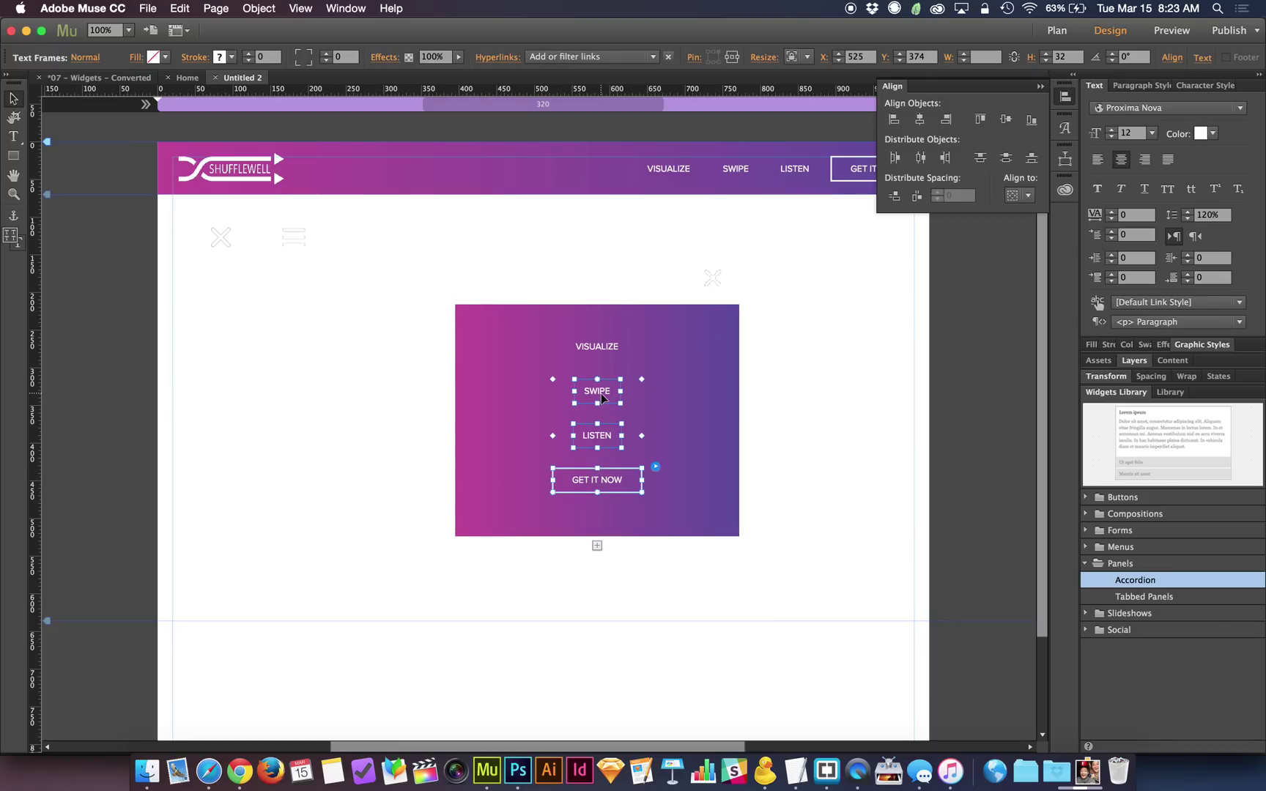
shift+click(599, 351)
click(1112, 130)
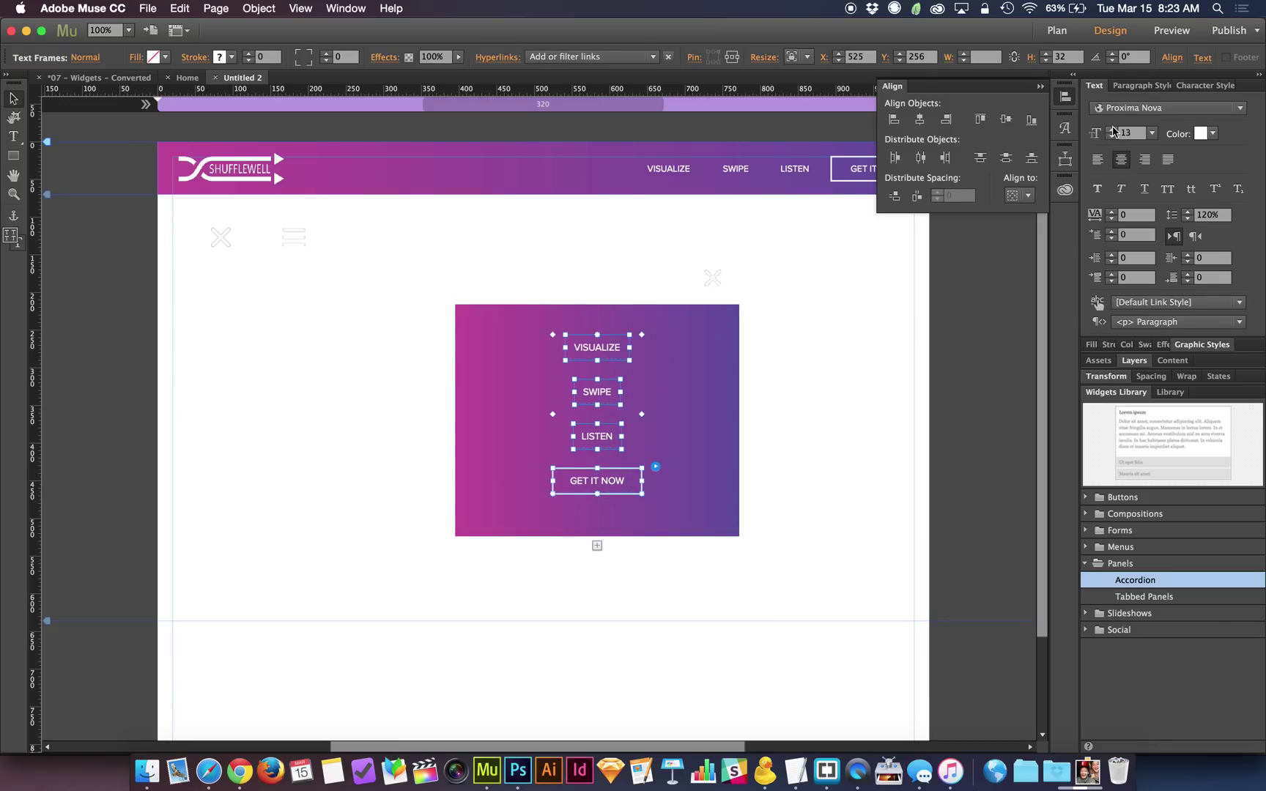
click(1113, 130)
click(1113, 129)
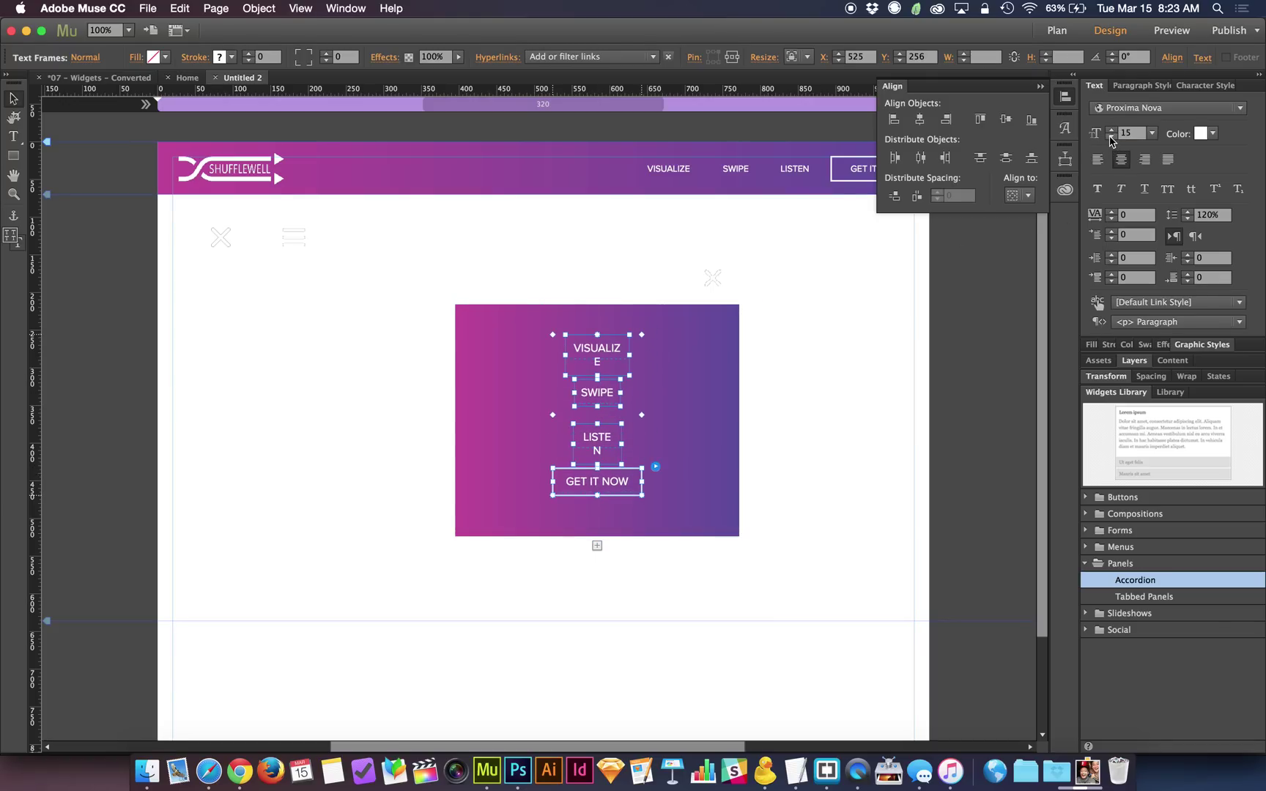
click(1112, 137)
click(1112, 131)
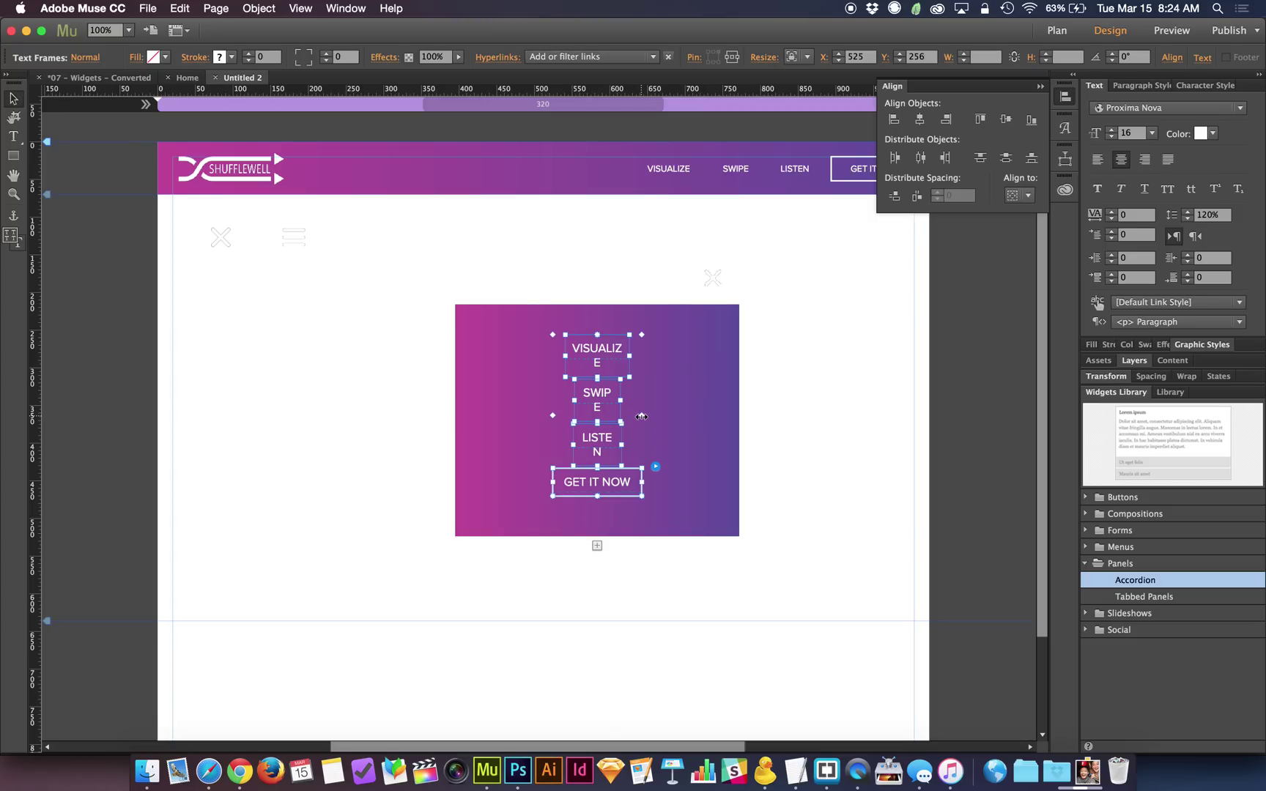
Step: Widen the text frames so no label wraps, then centre them horizontally on the selection
drag(639, 414, 682, 416)
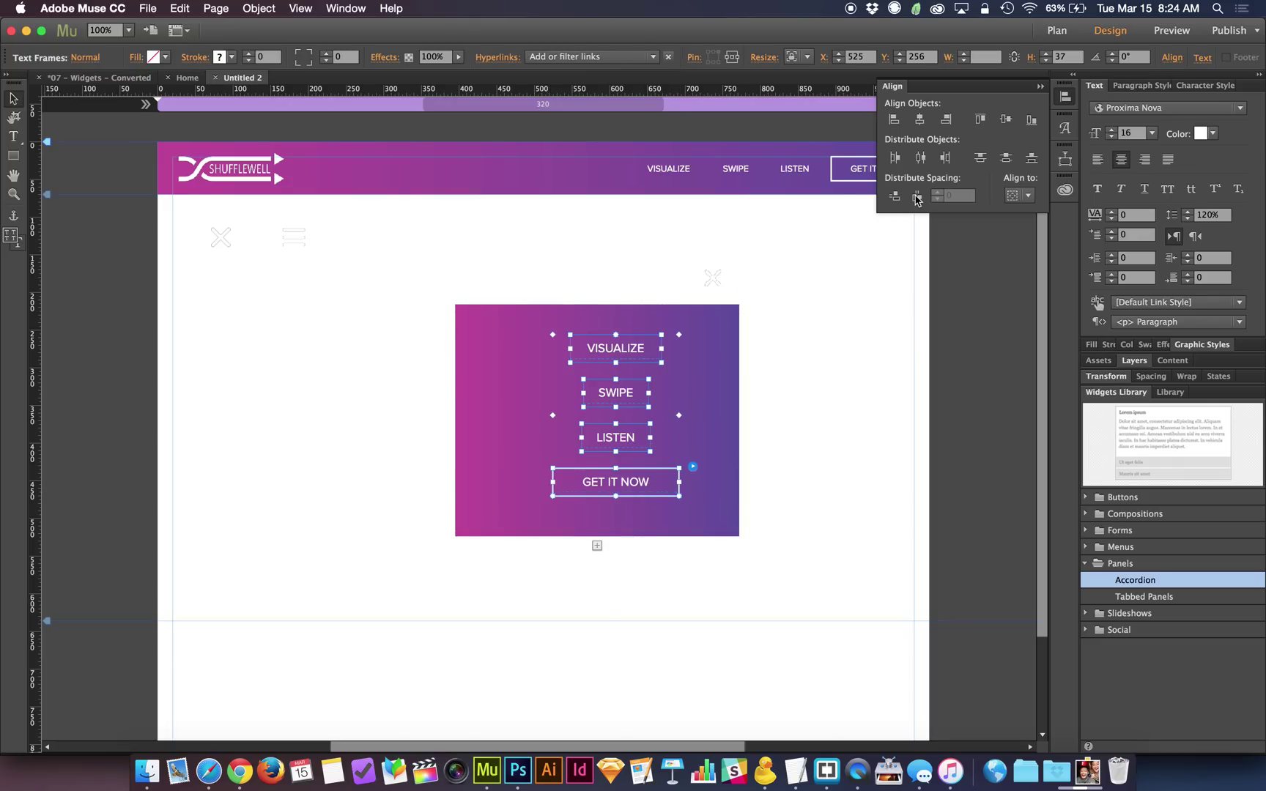
click(1029, 195)
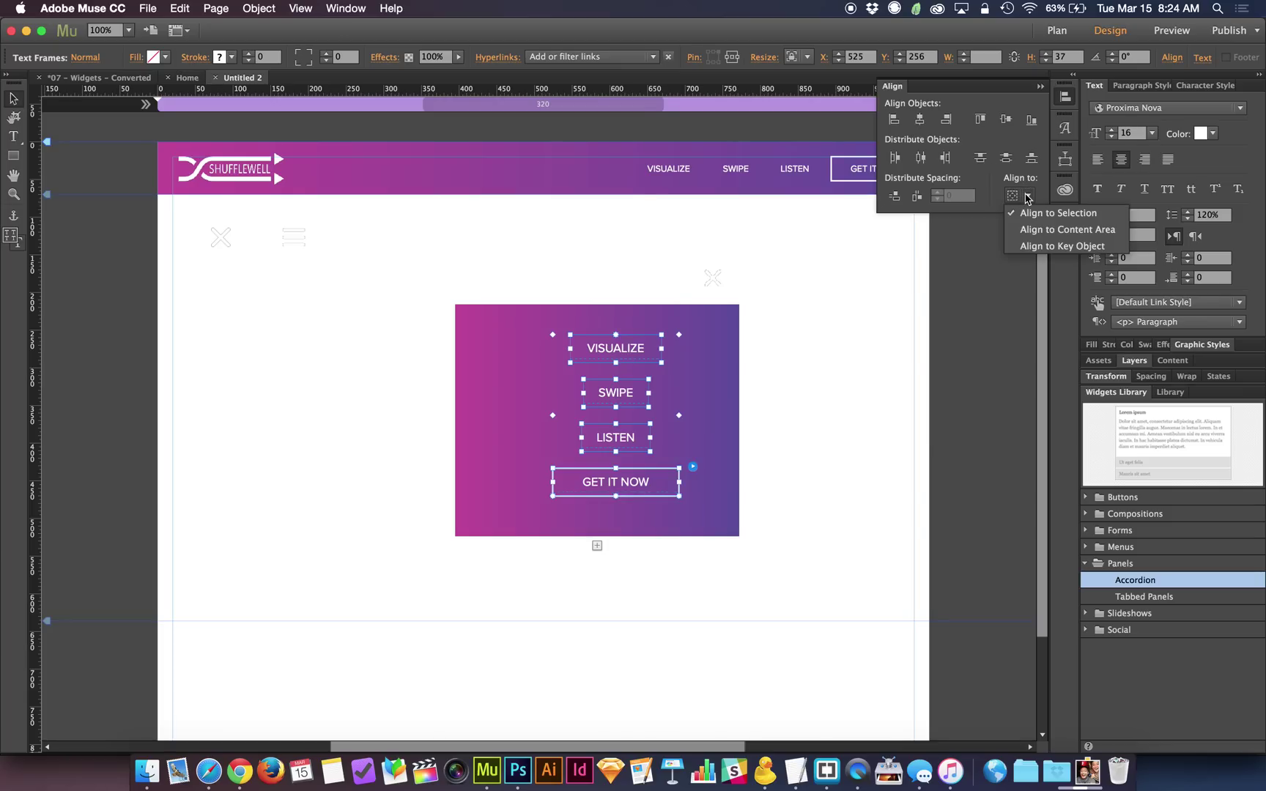
click(1037, 228)
click(921, 120)
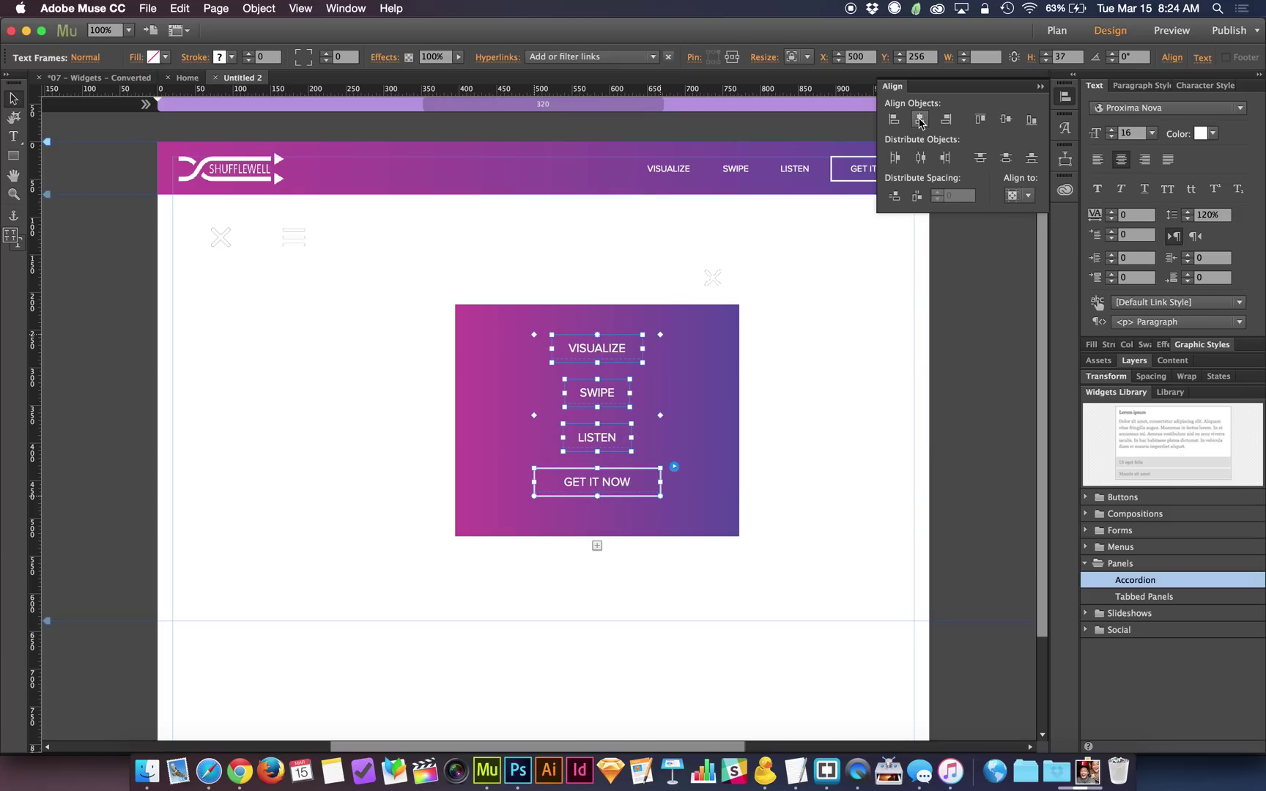
Step: Select the accordion tab and collapse and reopen its content panel
click(769, 515)
click(653, 287)
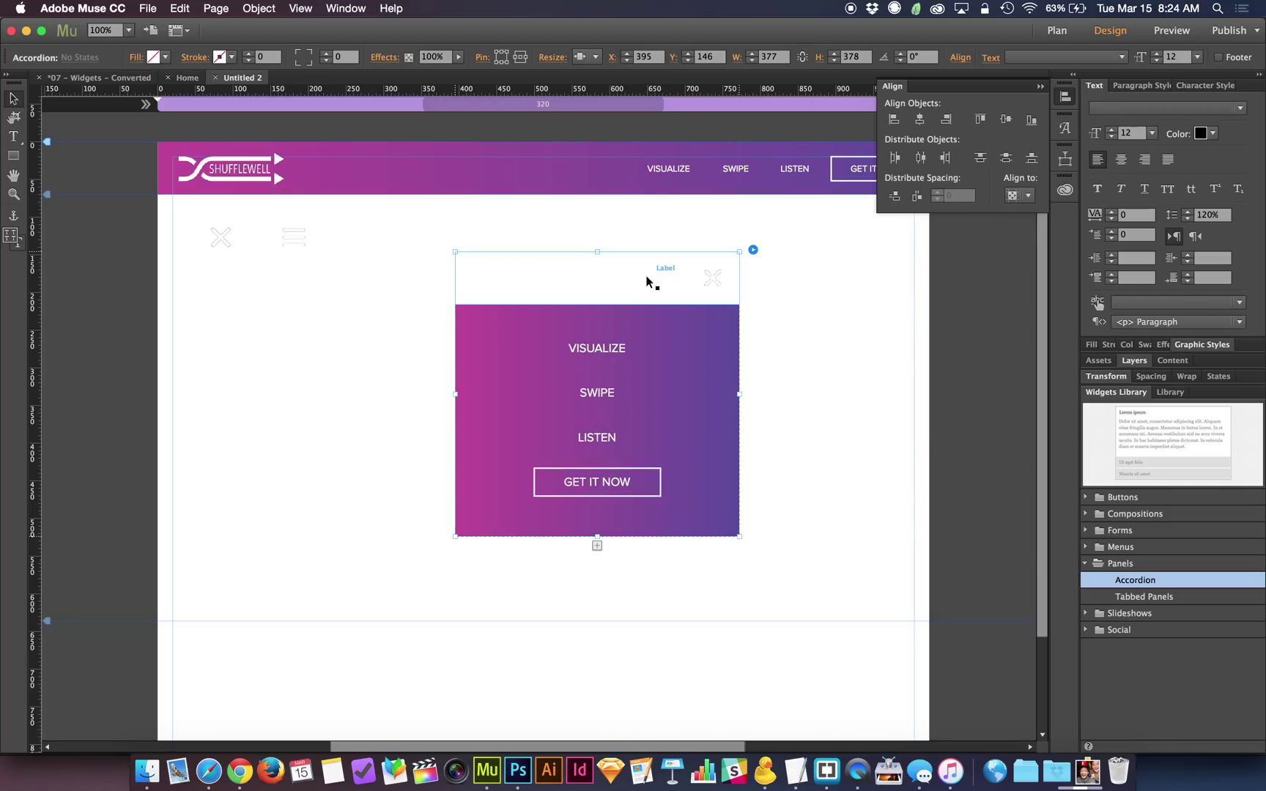
click(647, 281)
click(647, 281)
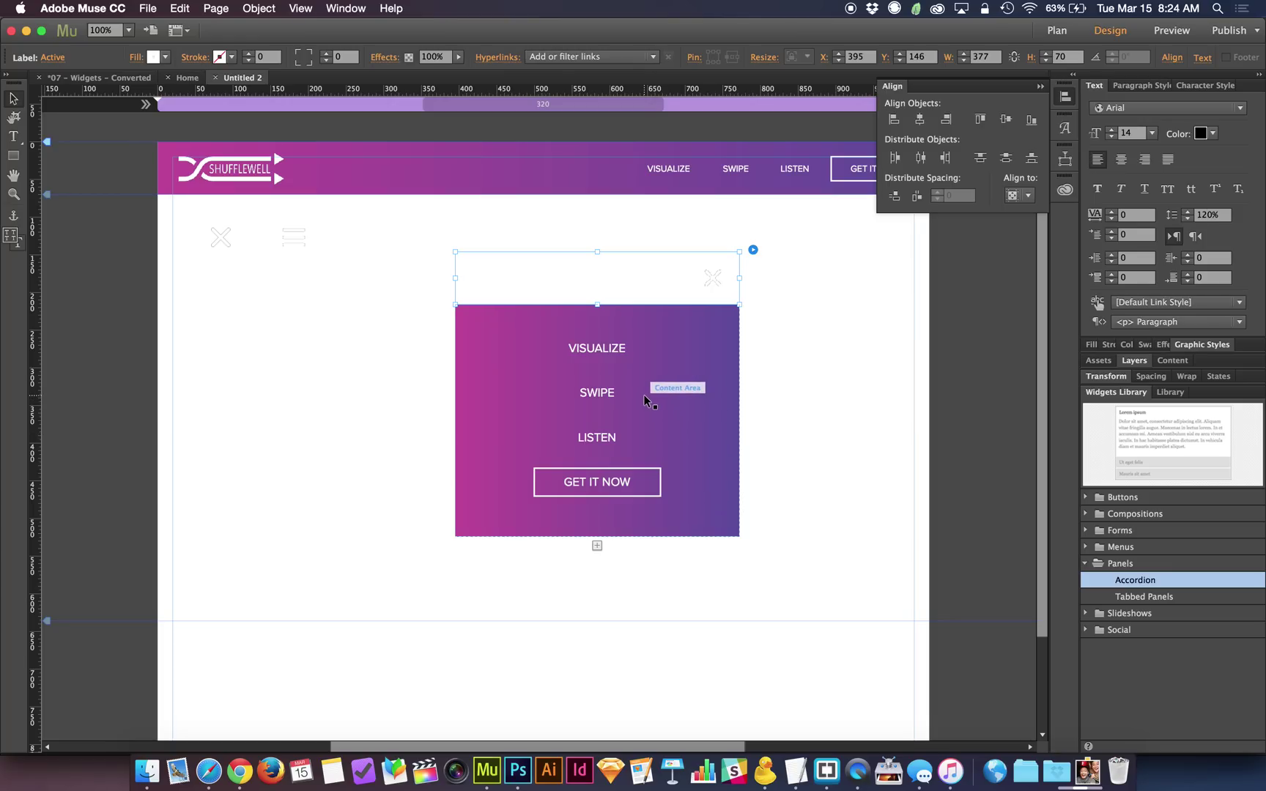
Step: Pin the four nav items to the centre, keeping resize behaviour set to None
click(582, 351)
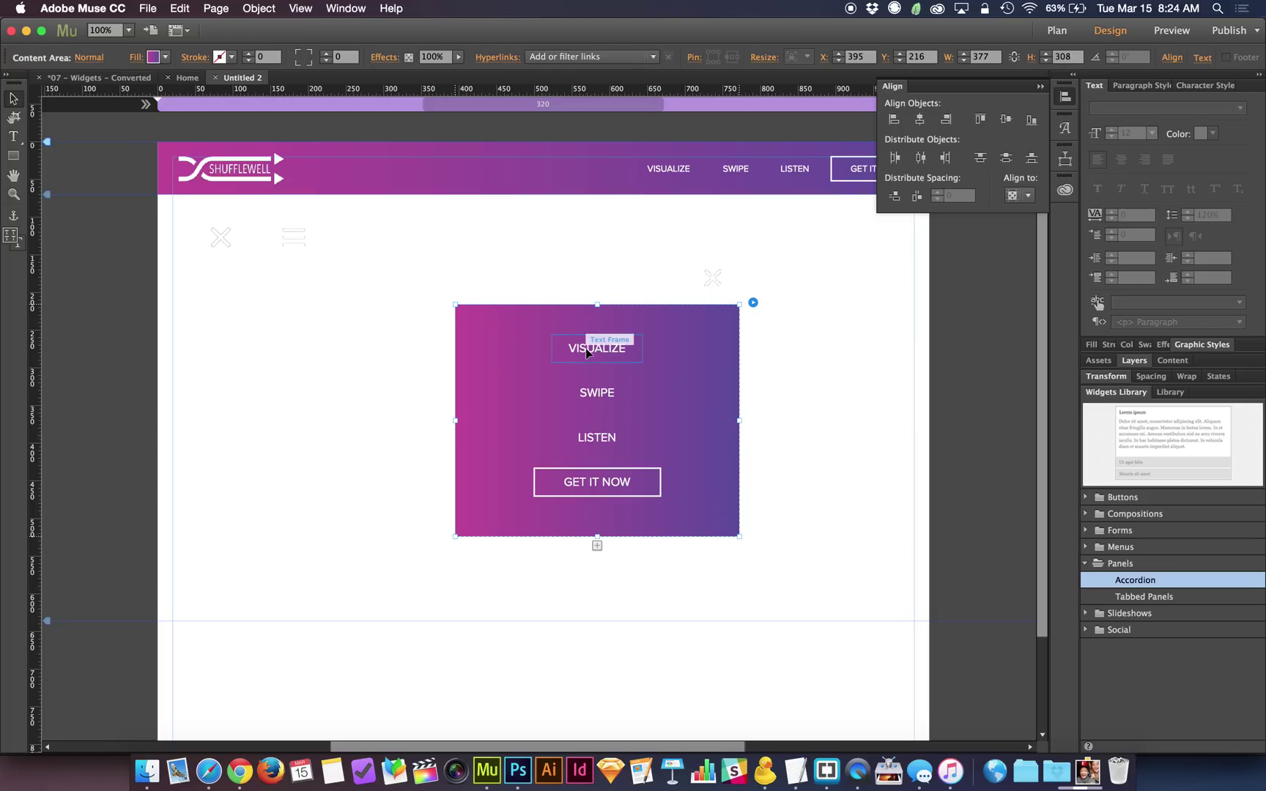
click(593, 350)
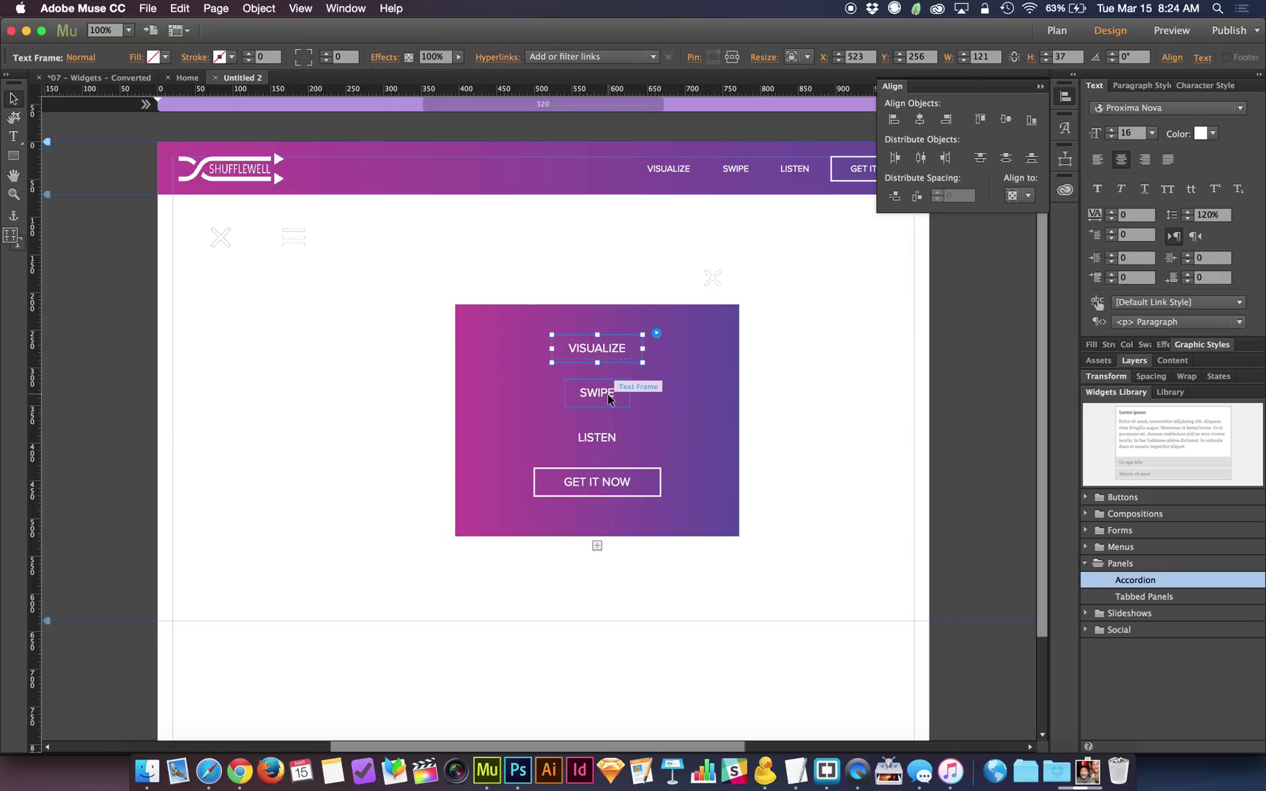
shift+click(609, 395)
shift+click(607, 436)
shift+click(608, 486)
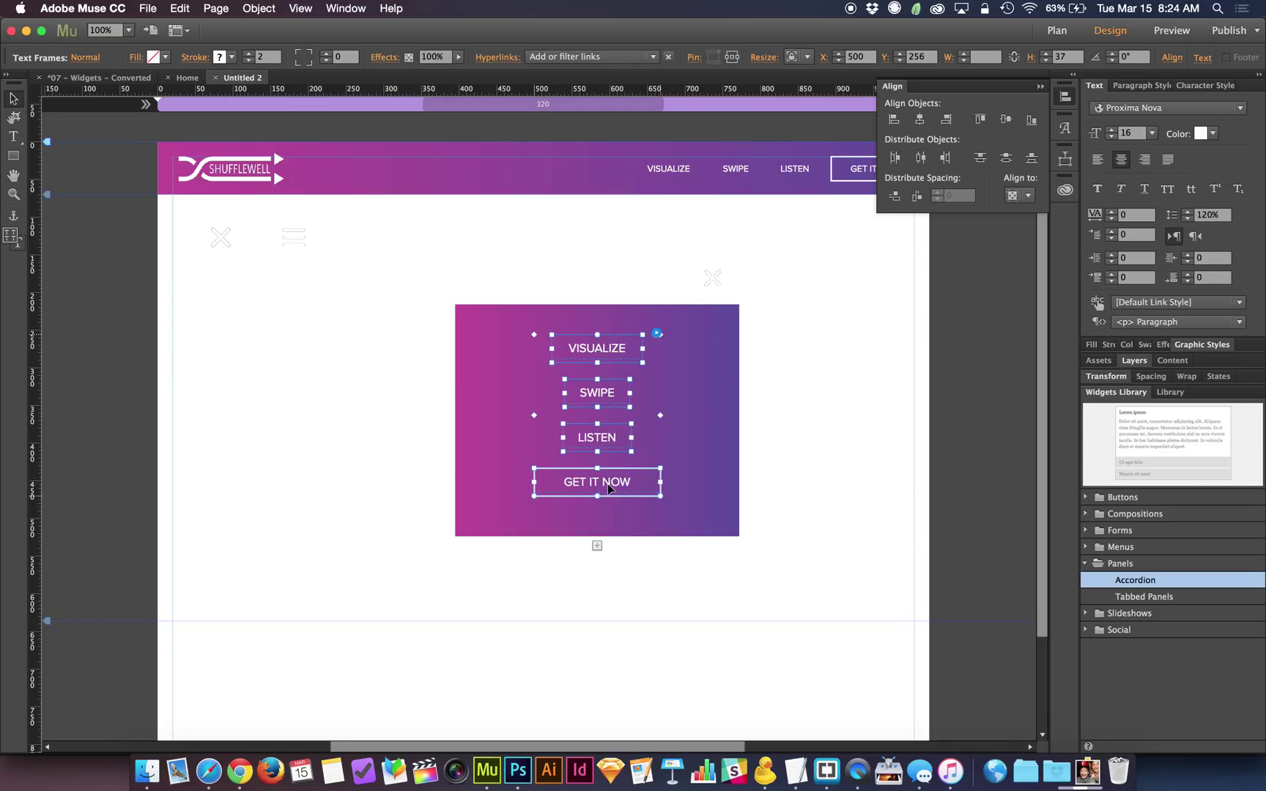
click(806, 57)
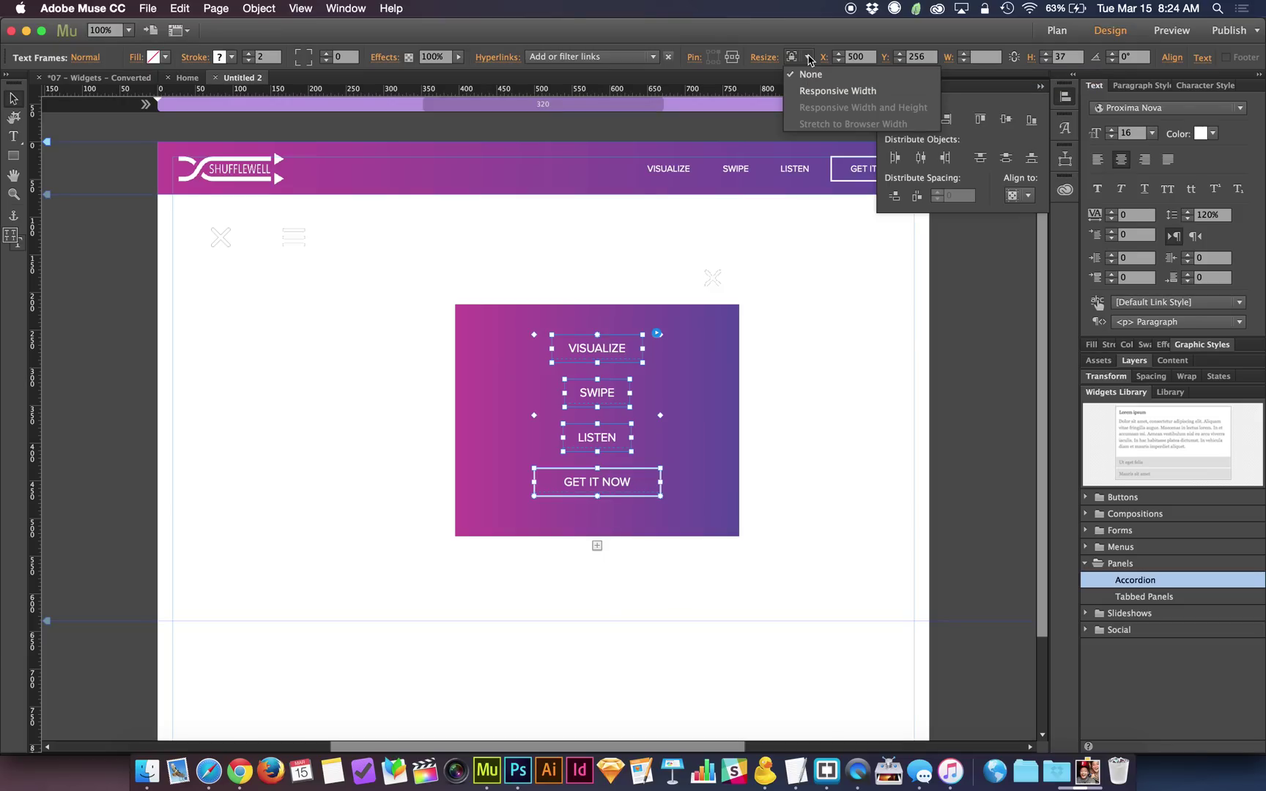
click(814, 74)
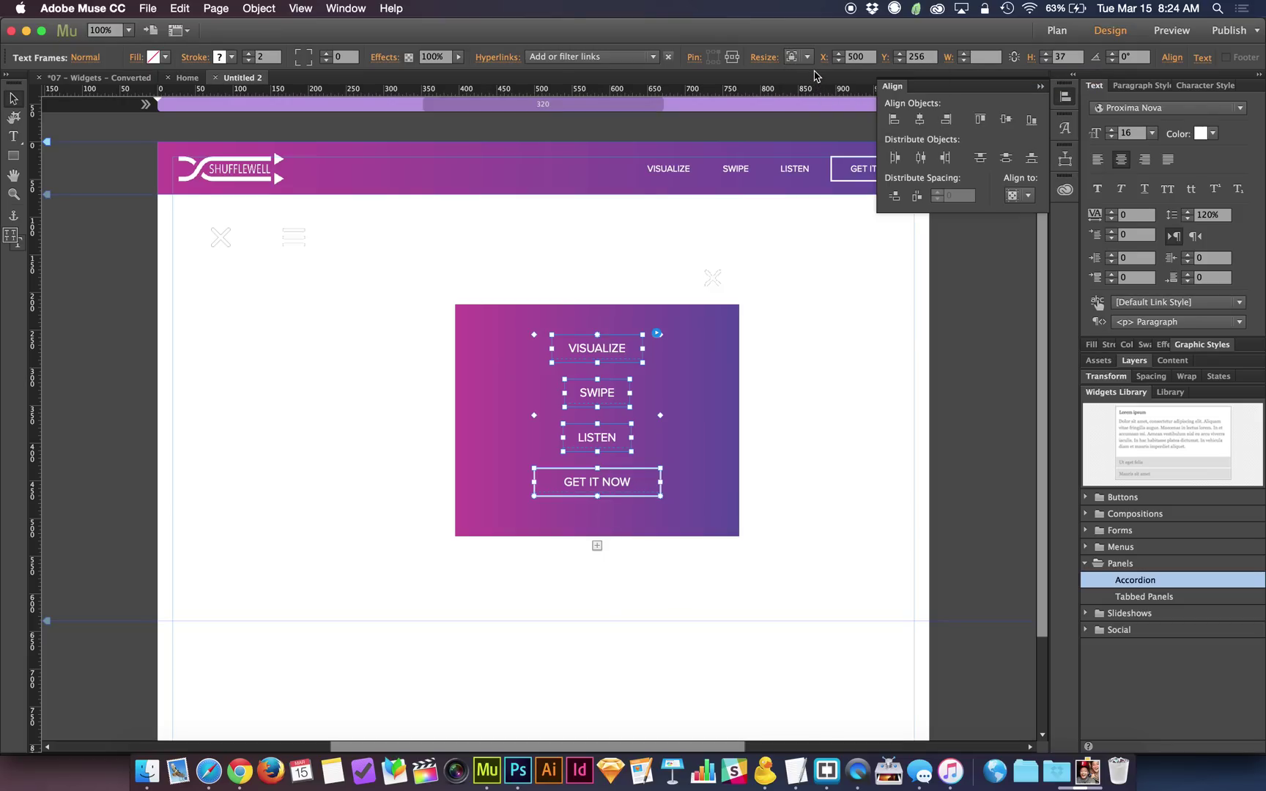
click(733, 63)
Step: Pin the Accordion to the page centre, snap it to the middle guide, and collapse it
click(897, 350)
click(702, 355)
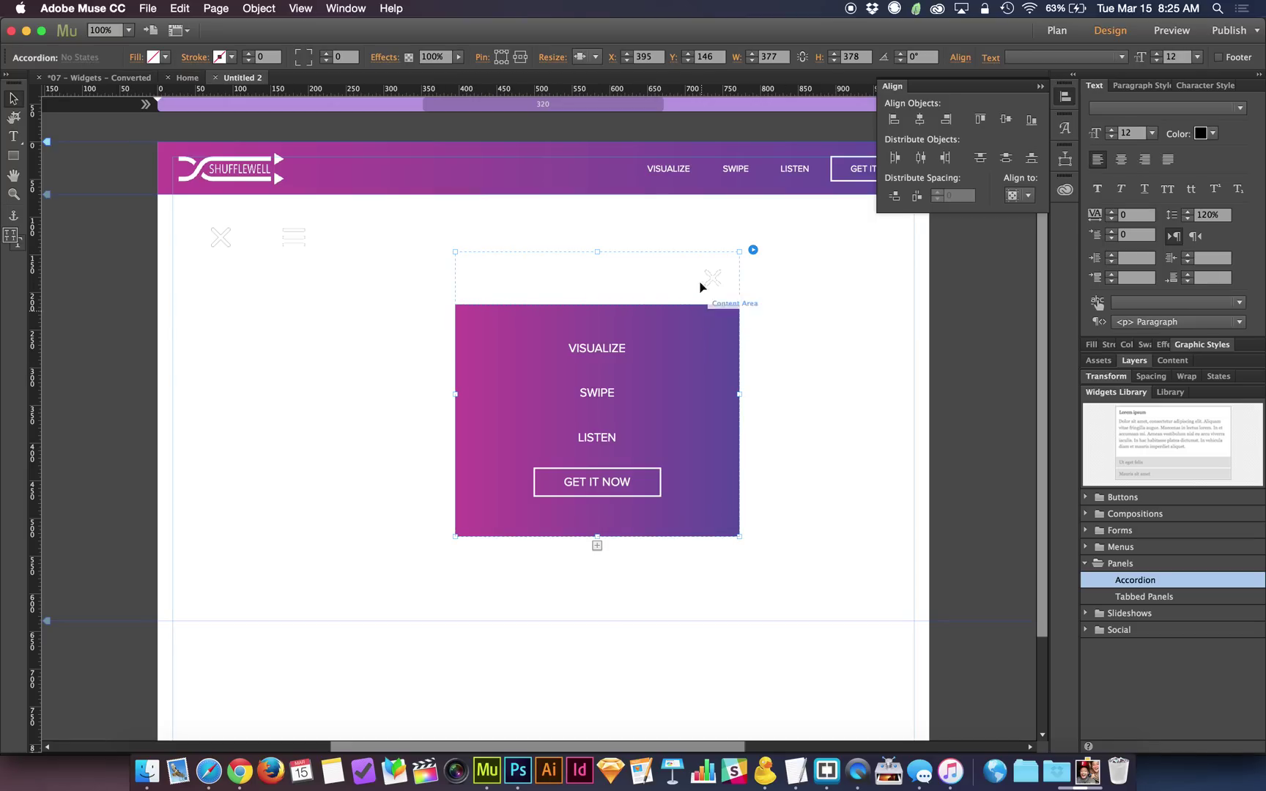
click(520, 59)
drag(660, 357, 605, 356)
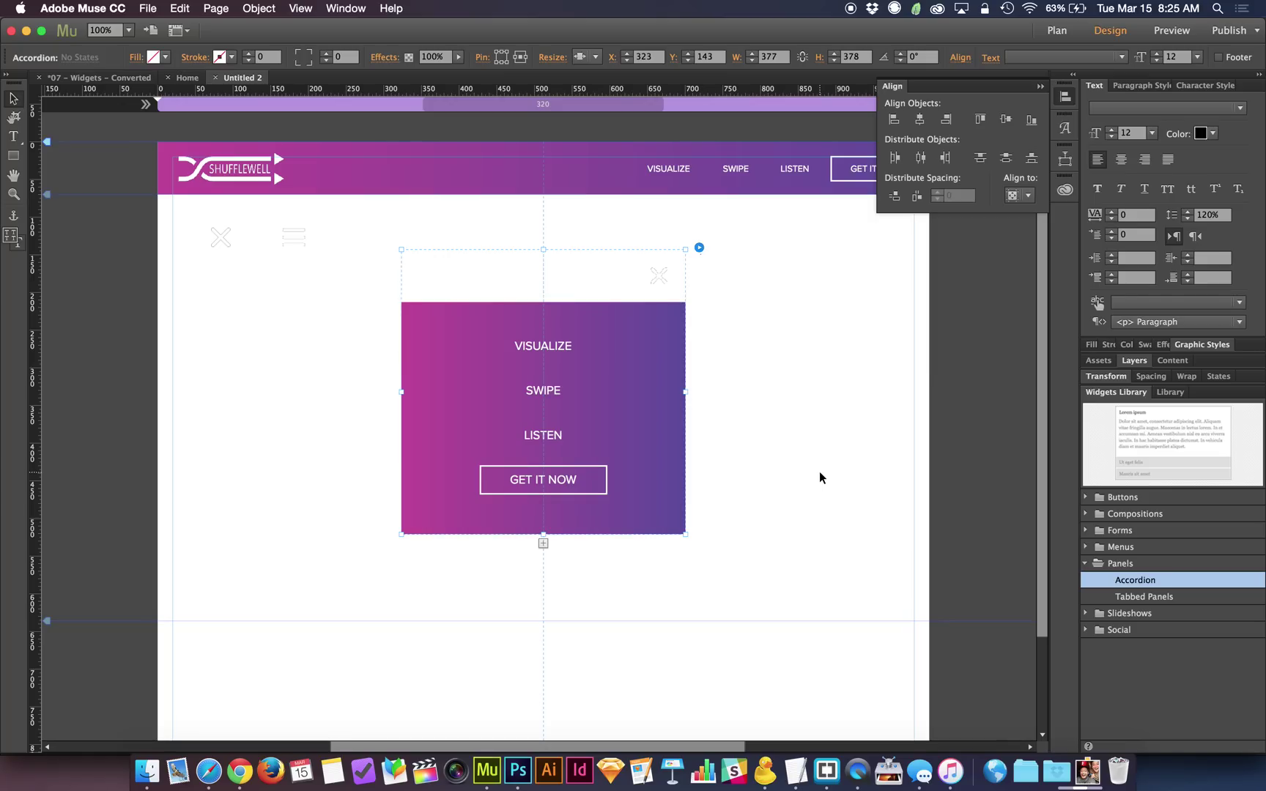
click(590, 283)
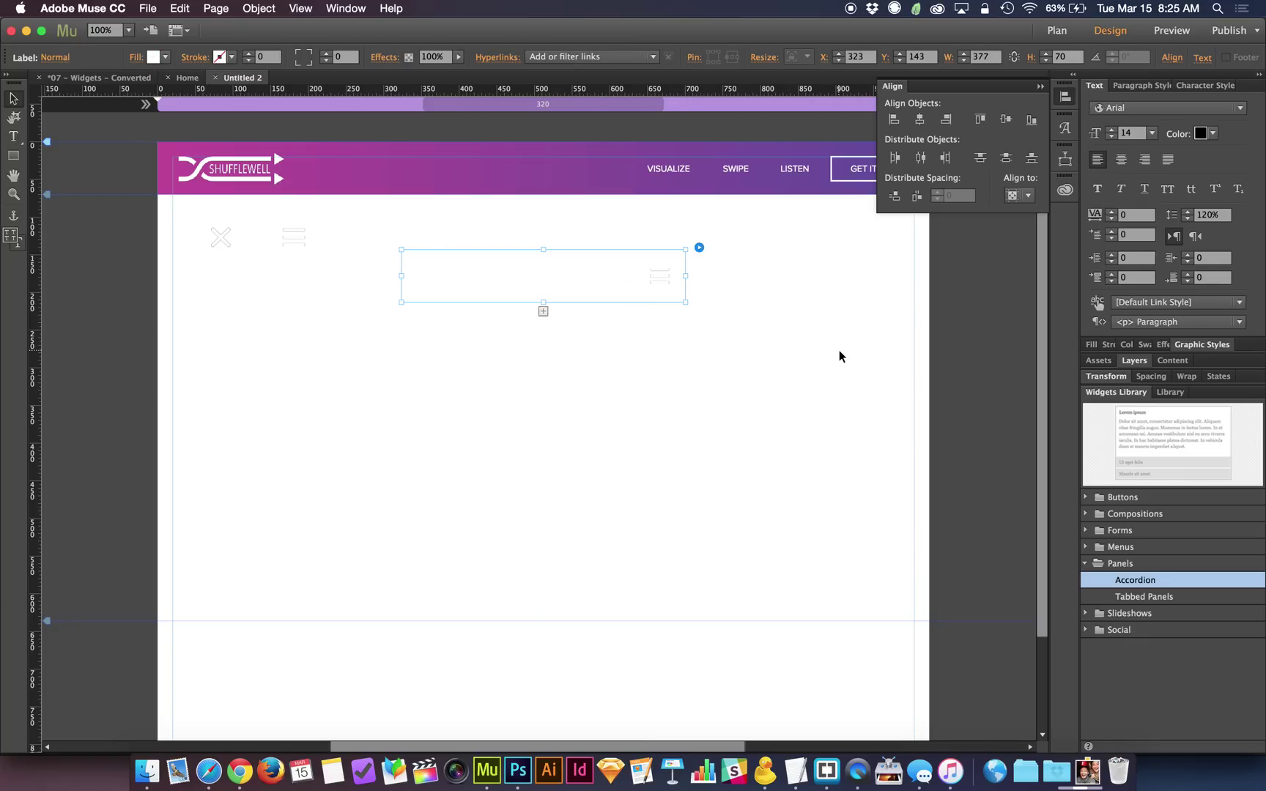
Step: On Home's 767 breakpoint, hide the VISUALIZE, SWIPE, LISTEN and GET IT NOW nav links
click(186, 78)
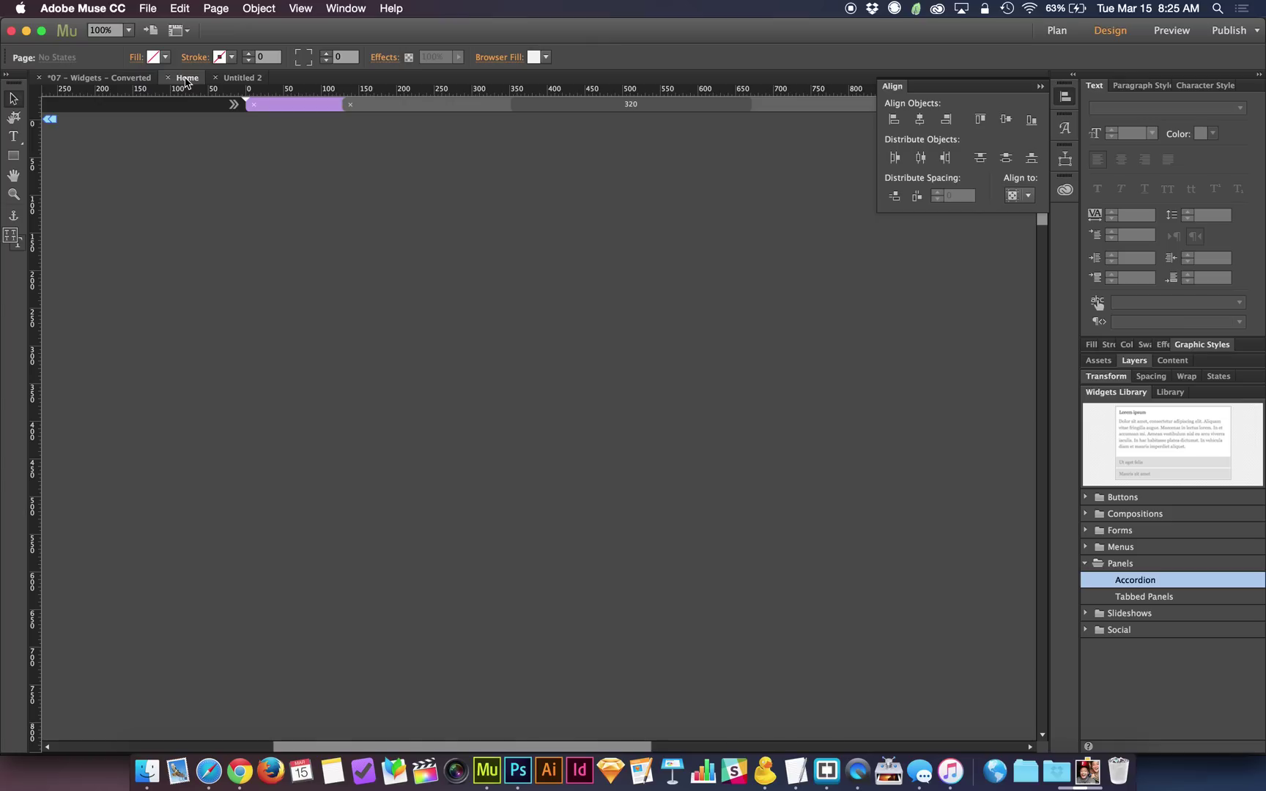
click(1065, 96)
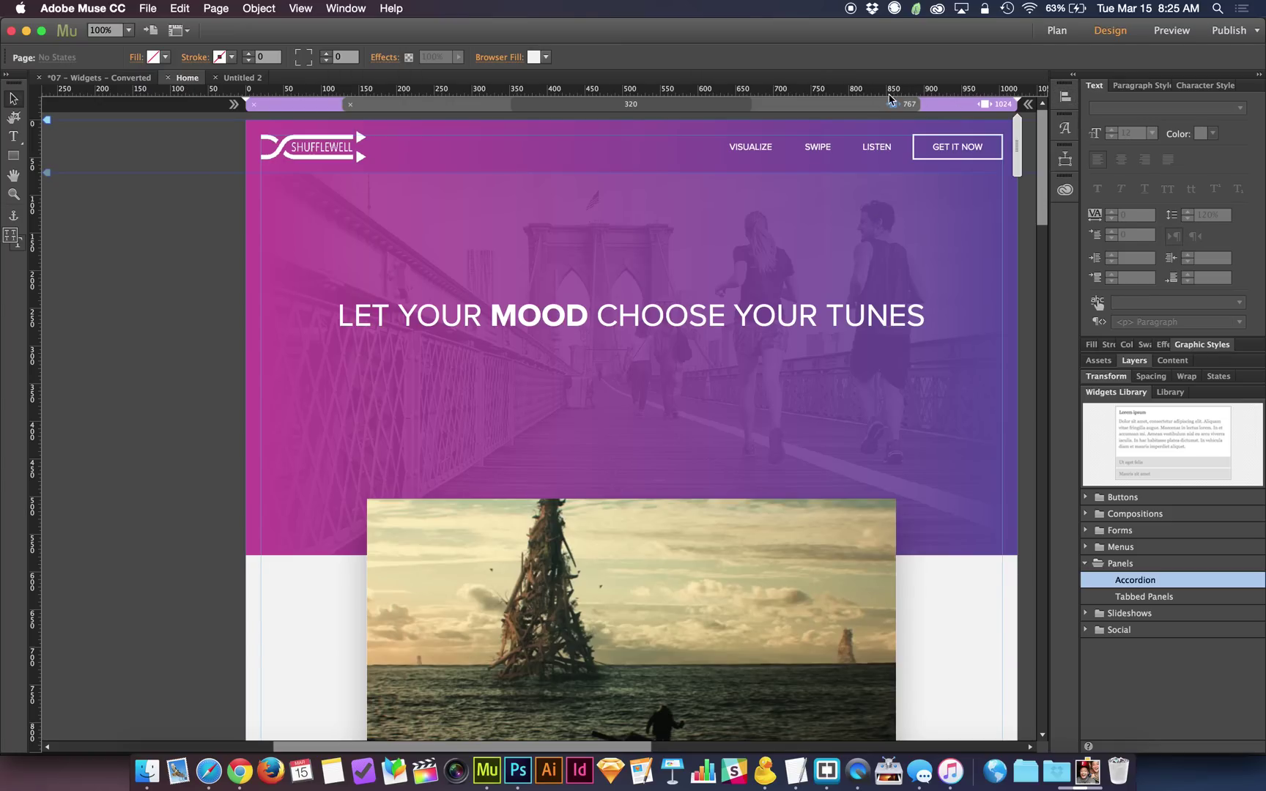
click(819, 103)
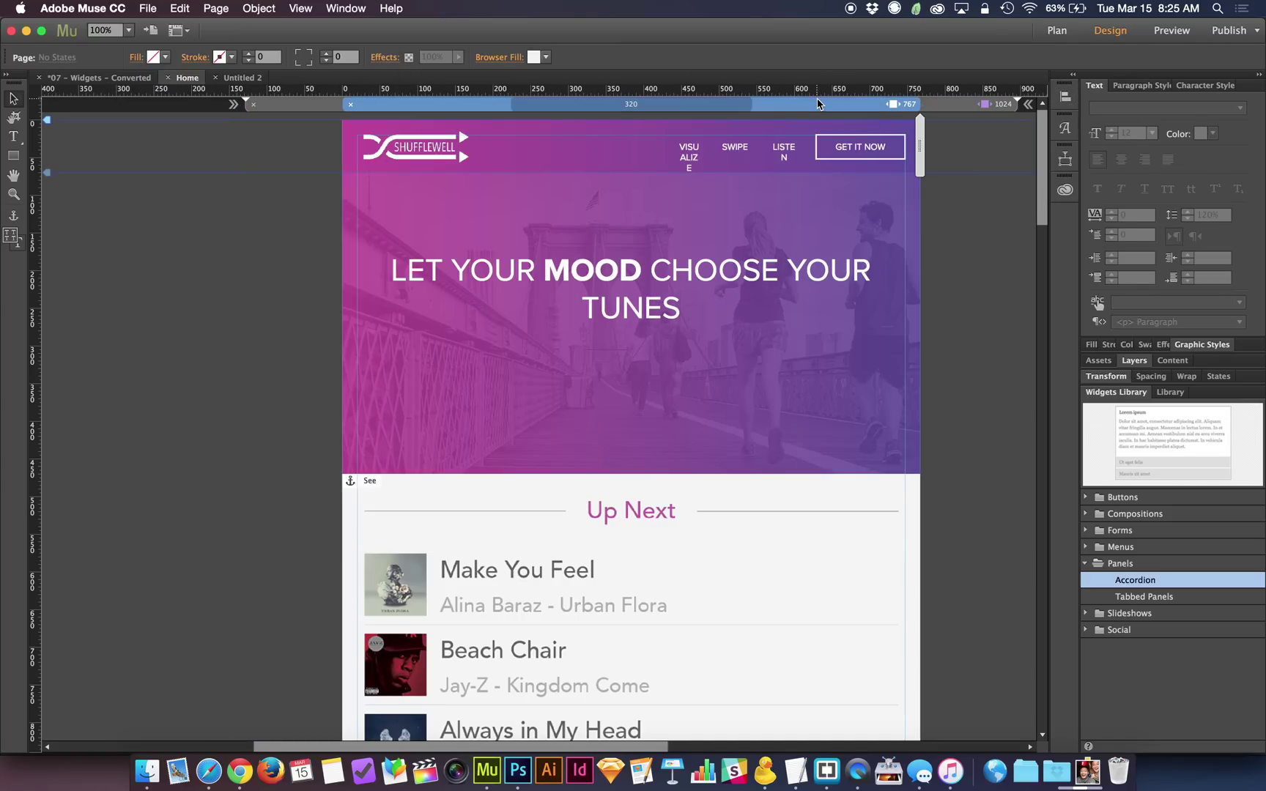
click(690, 157)
shift+click(737, 151)
shift+click(781, 153)
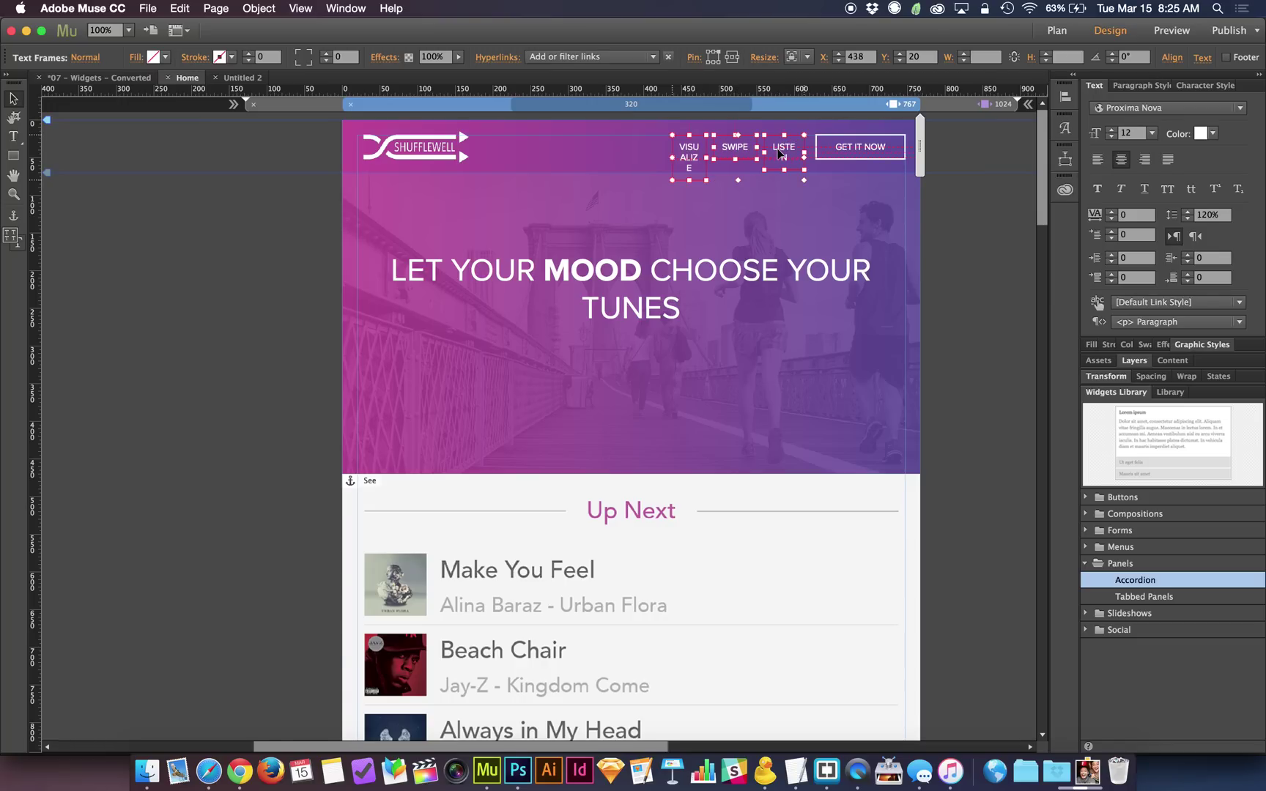
shift+click(858, 152)
right_click(853, 150)
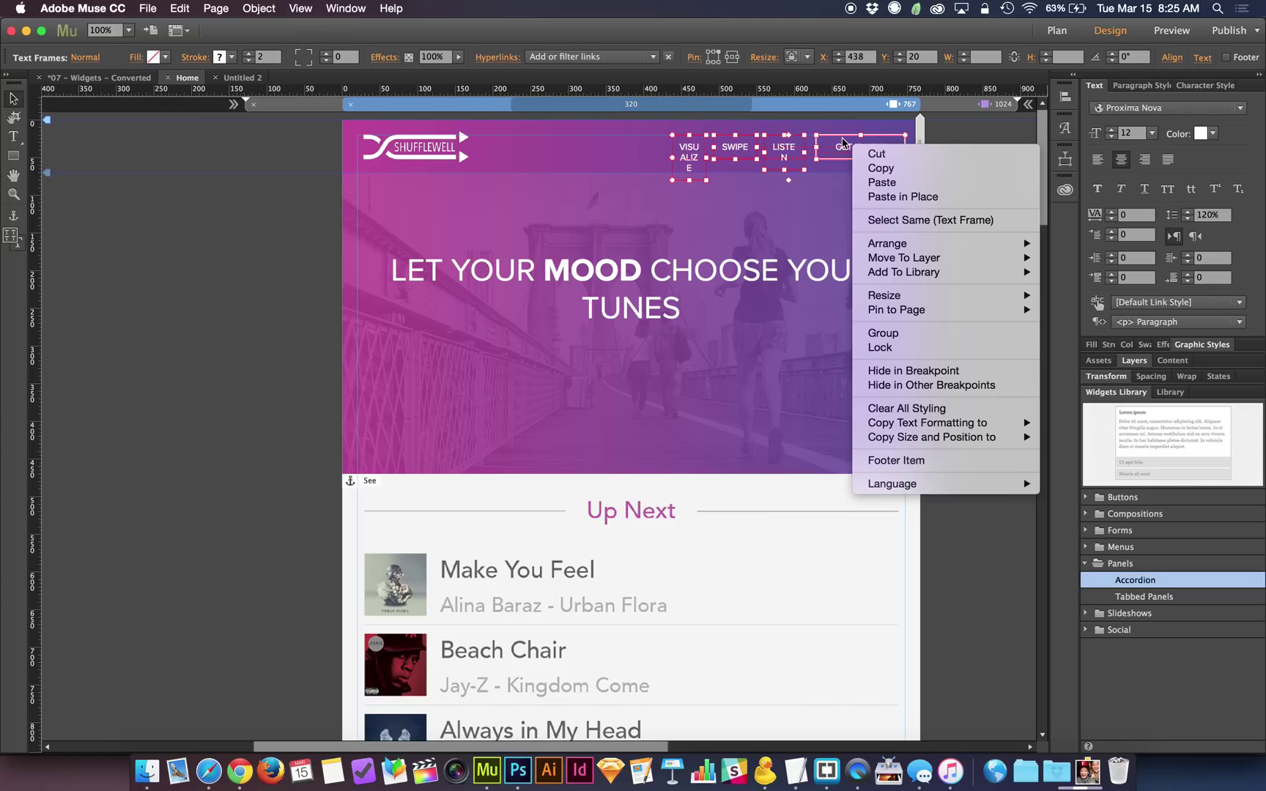
click(927, 377)
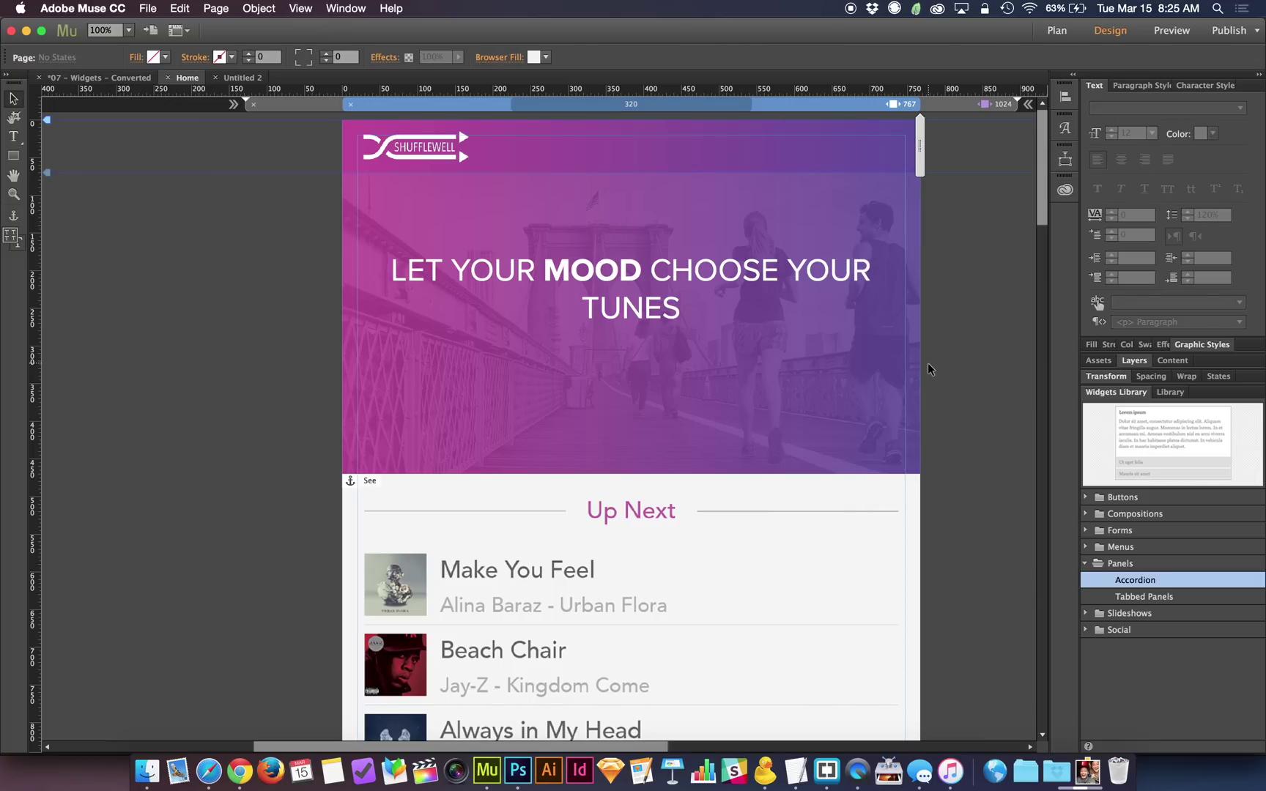
Step: Confirm the desktop layout still shows the nav links while the 767 layout hides them
click(962, 105)
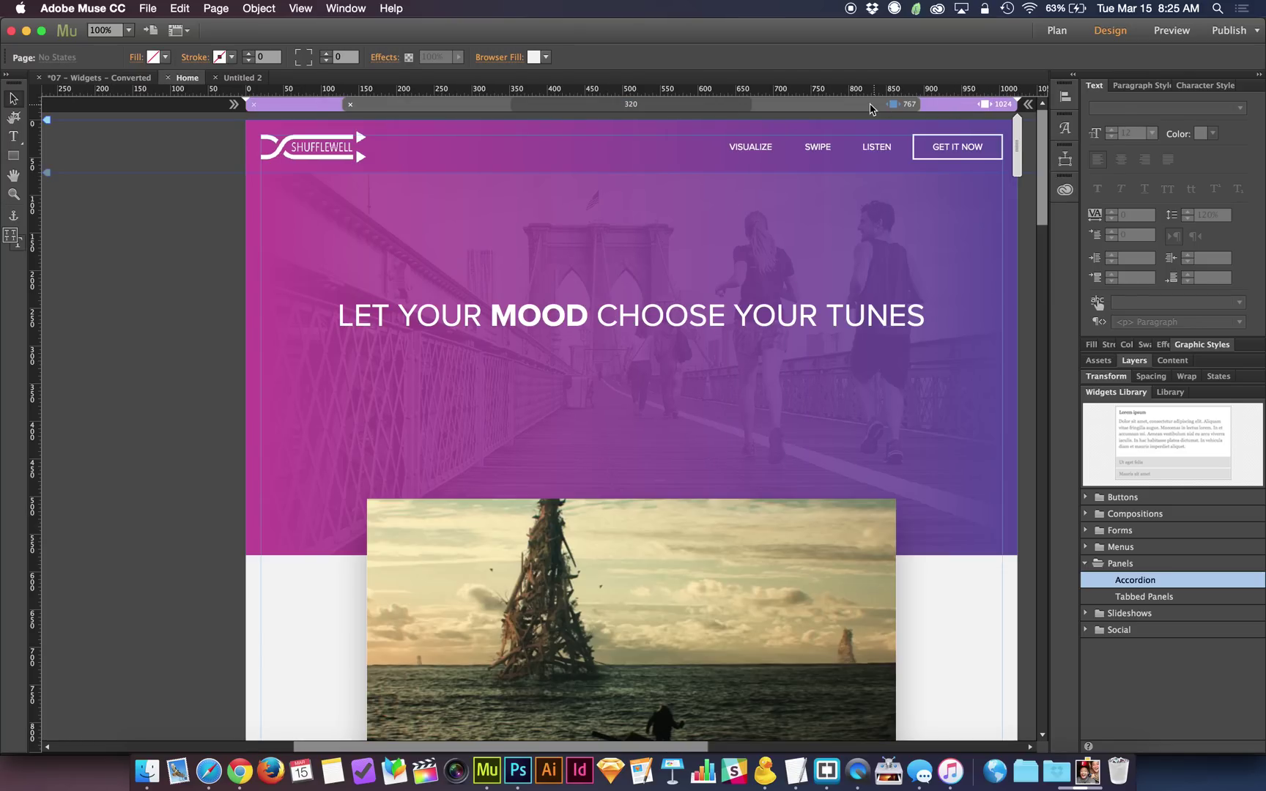
click(856, 107)
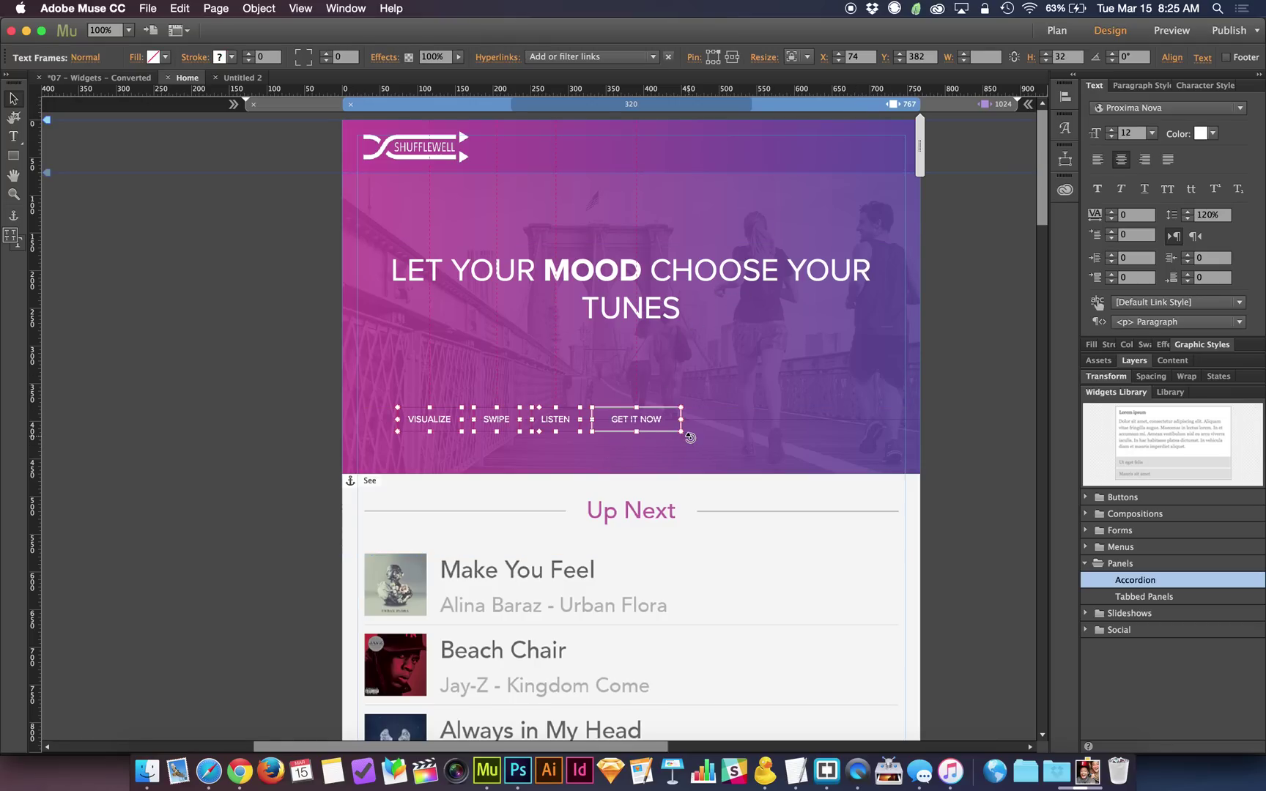
click(928, 303)
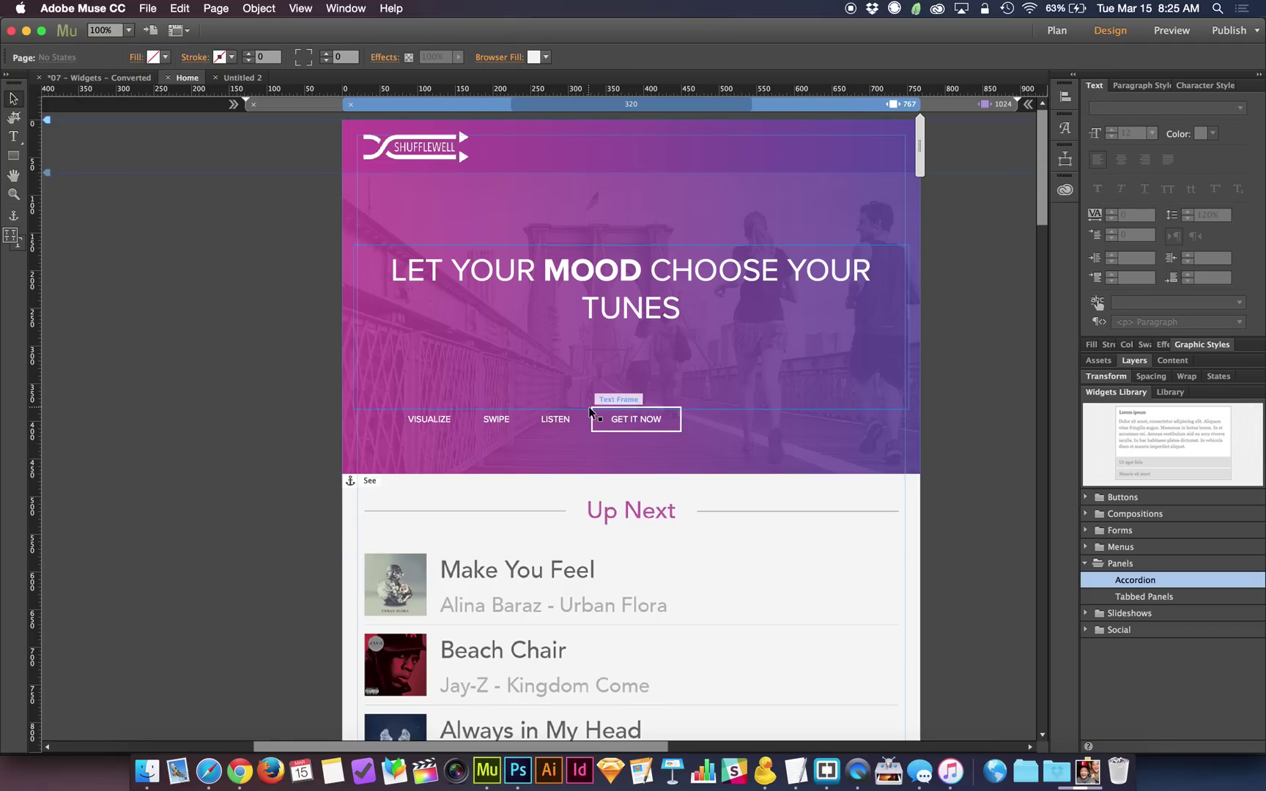
click(611, 422)
shift+click(562, 424)
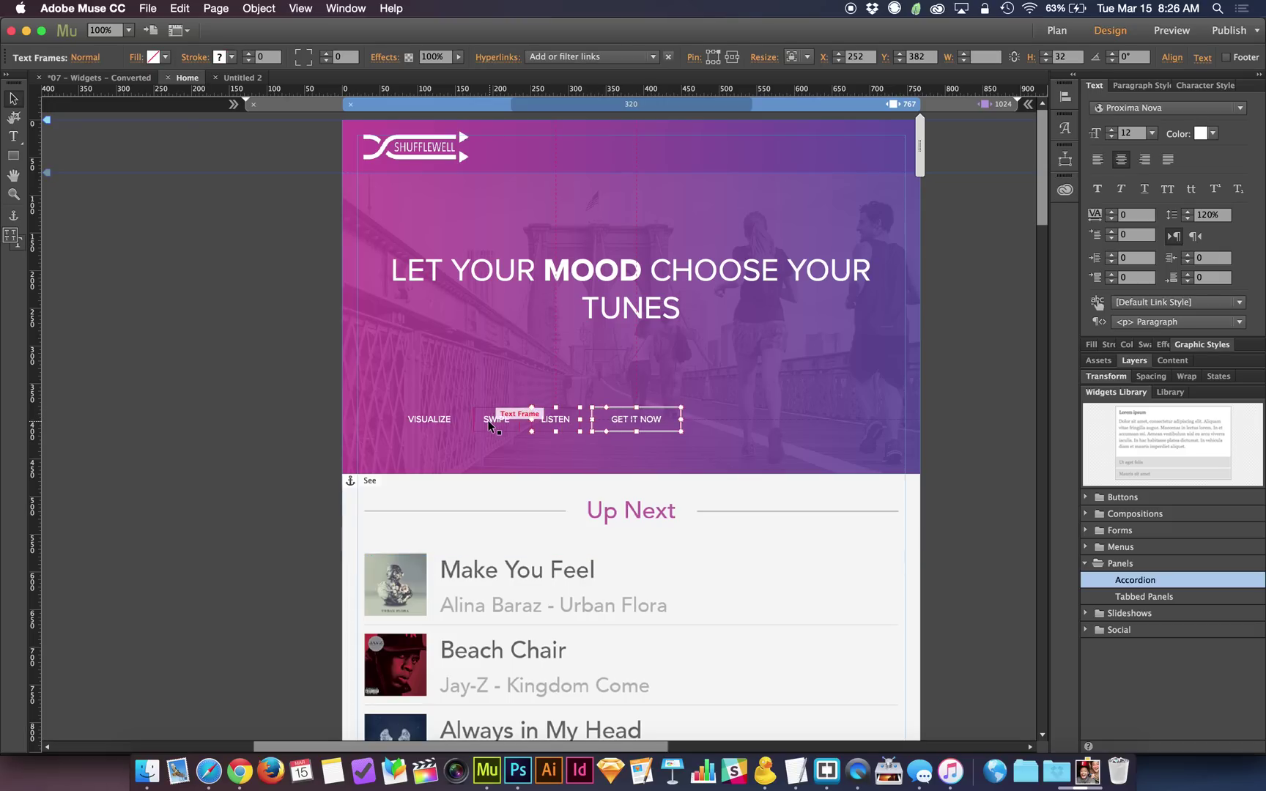
shift+click(489, 422)
click(754, 413)
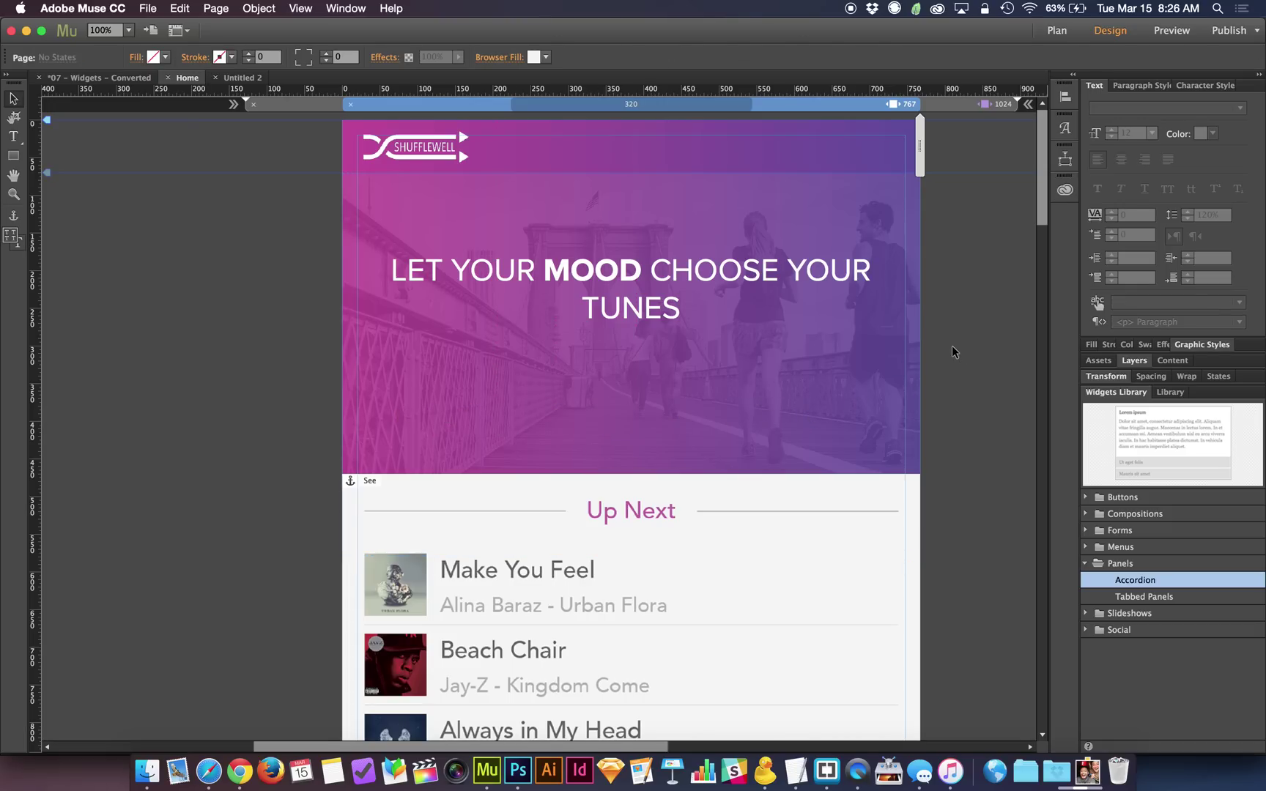
Step: Copy the collapsed Accordion nav from Untitled 2 into Home and move it up to X 340, Y 80
click(242, 77)
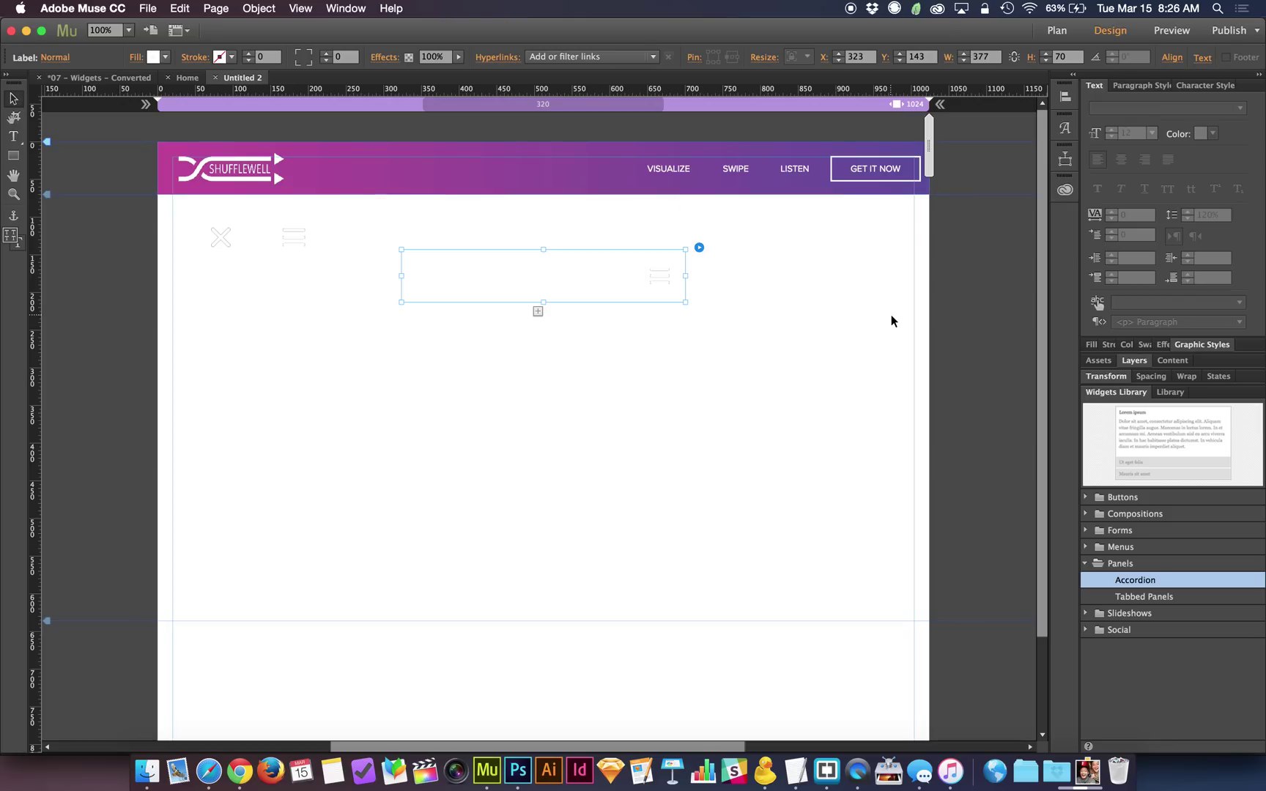
drag(640, 291, 621, 290)
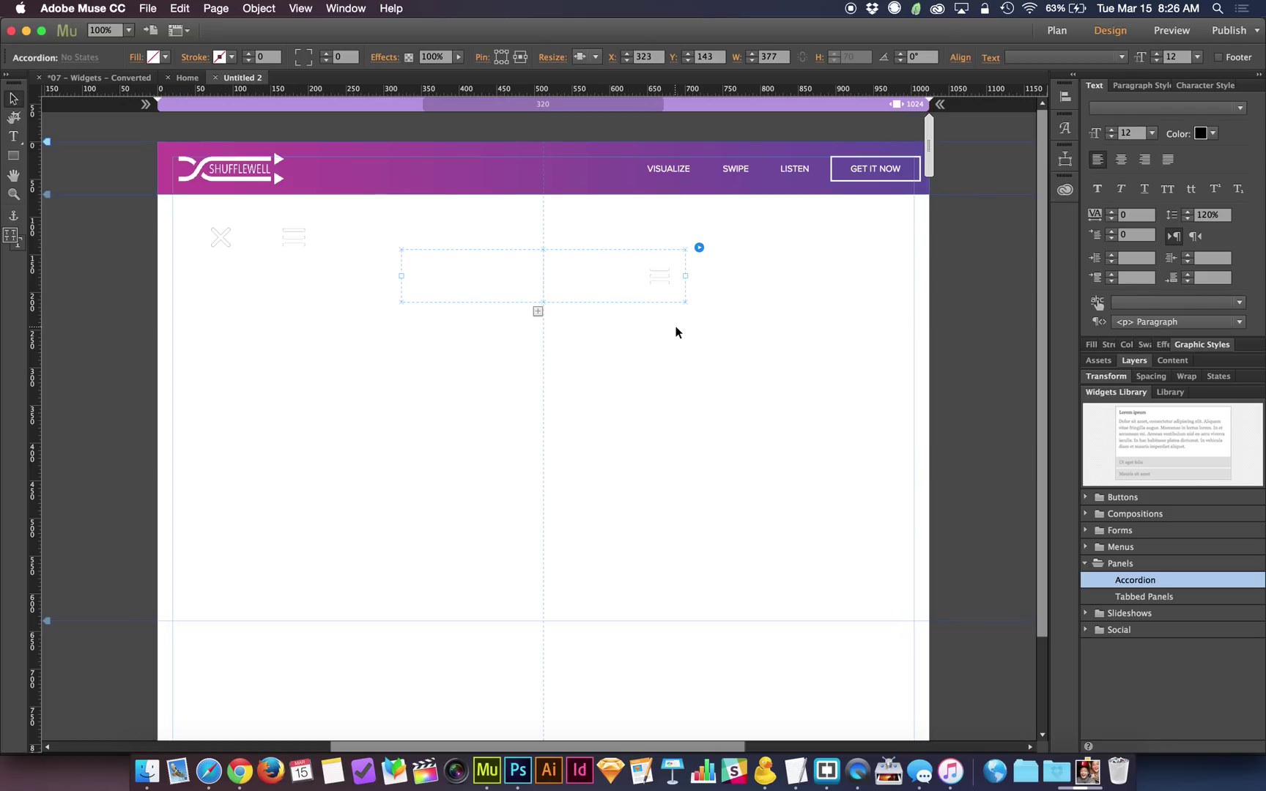
click(187, 77)
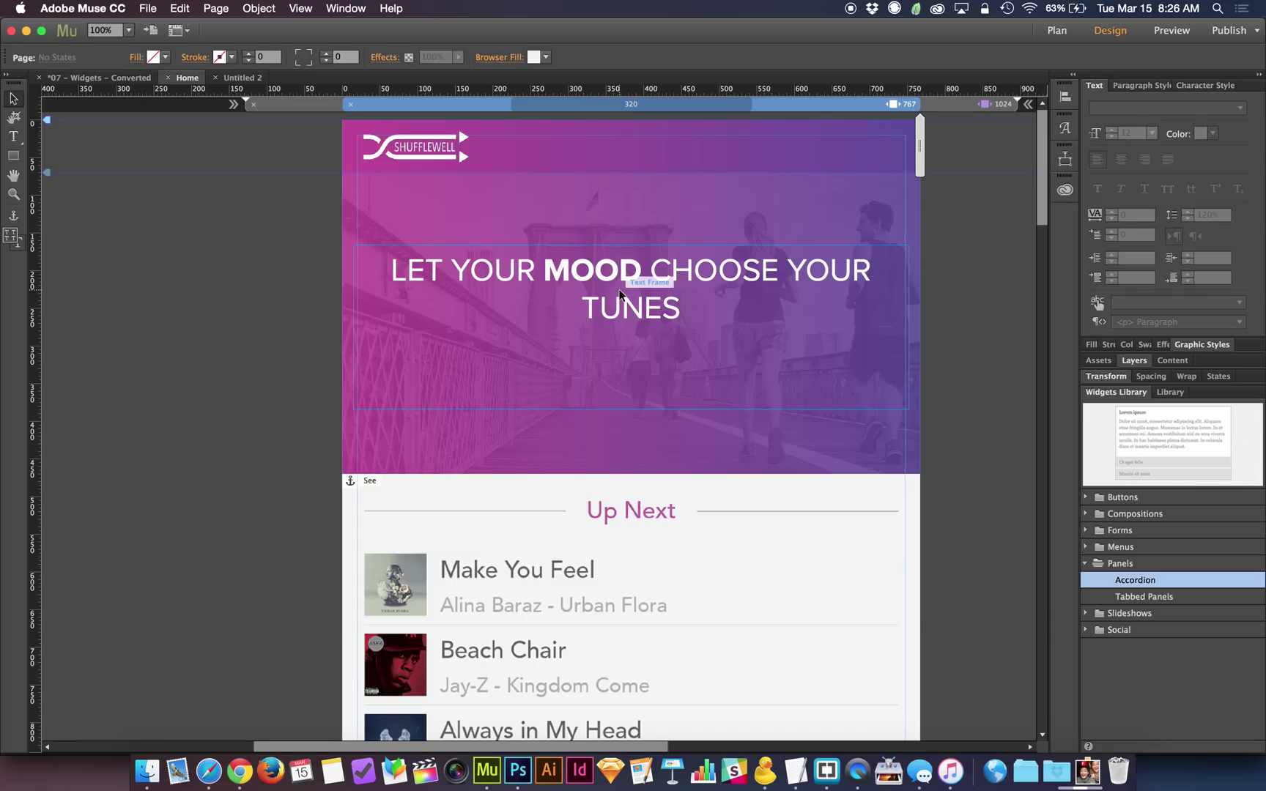
key(super+v)
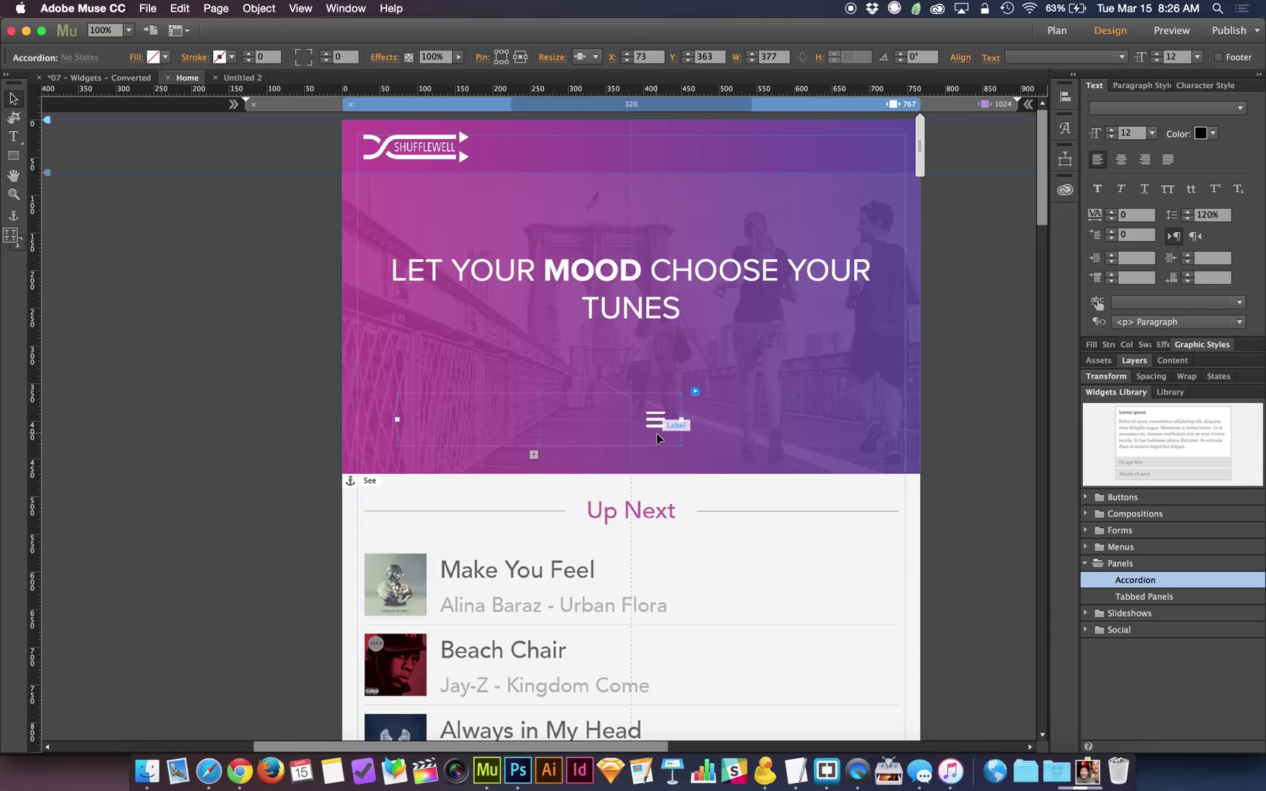
drag(659, 432, 857, 214)
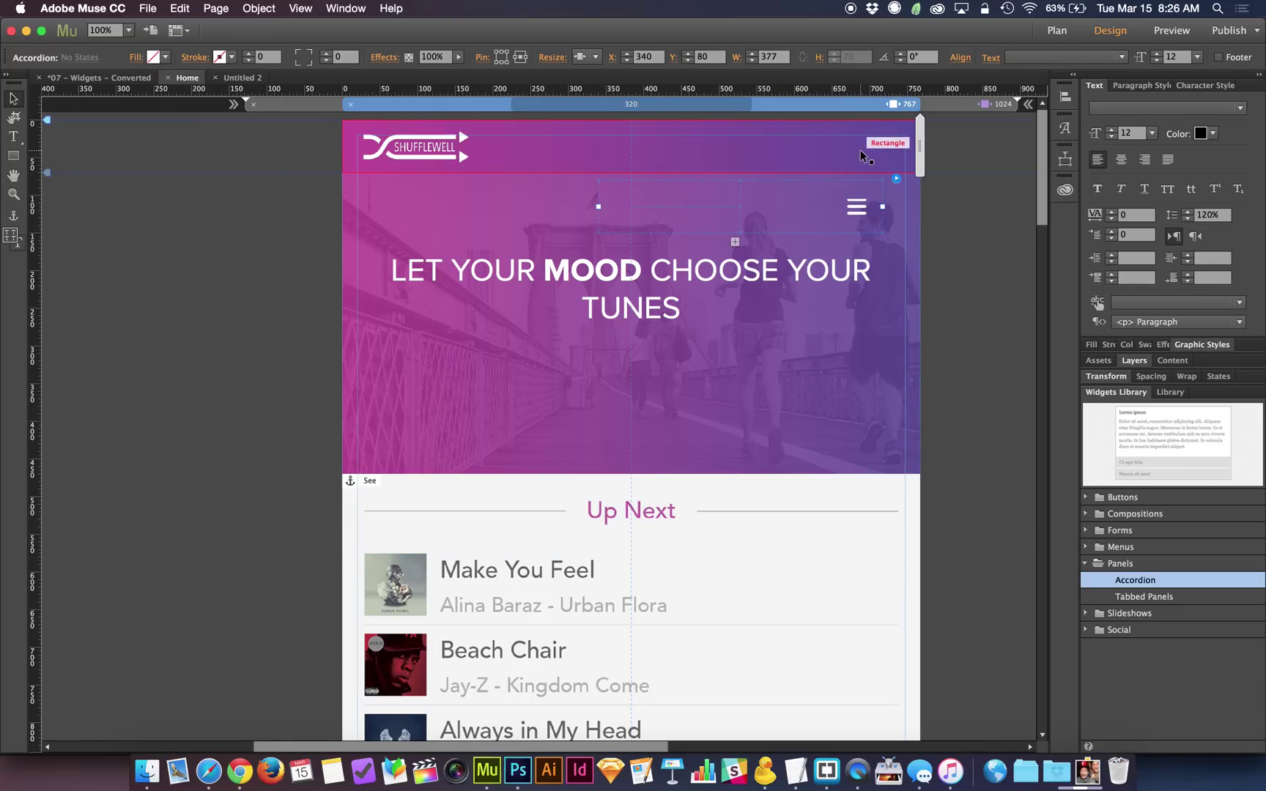
Step: Put the collapsed Accordion on the Nav layer and place it in the header at X 383, Y 0
right_click(863, 211)
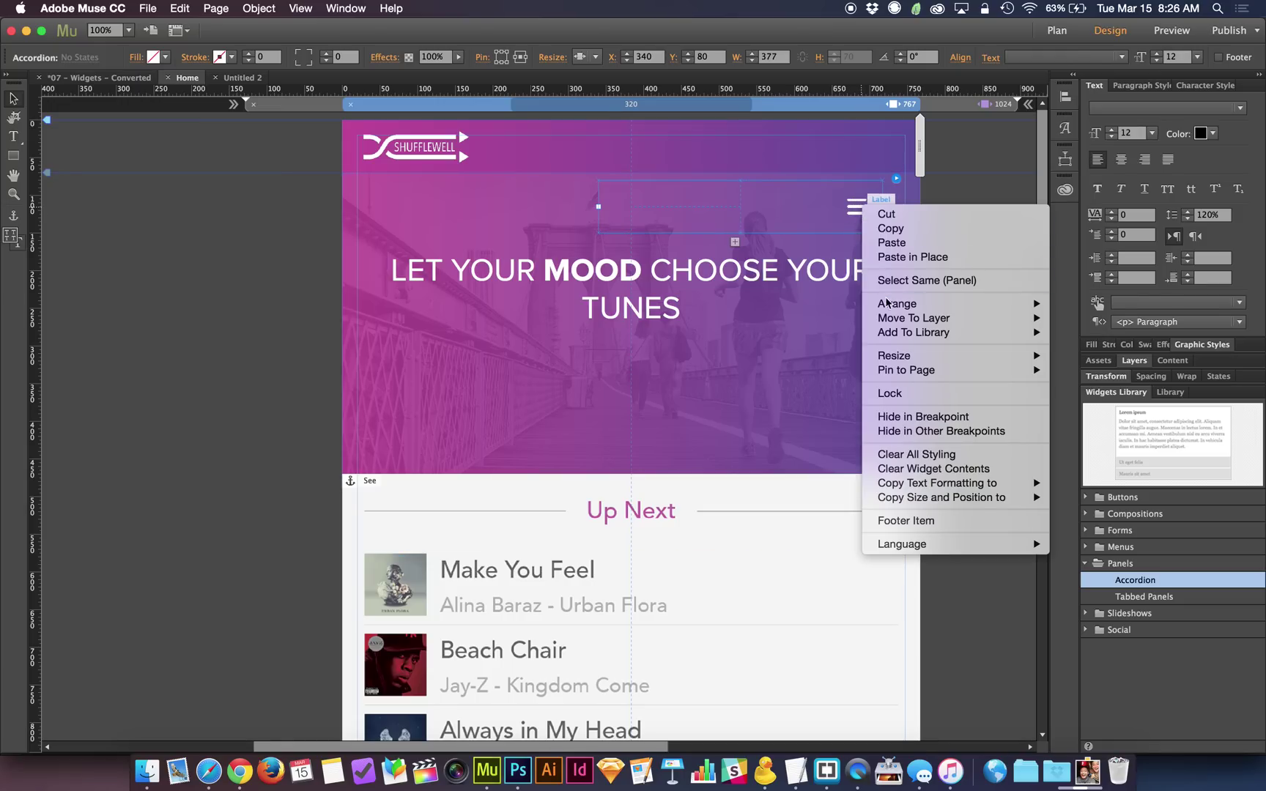
mouse_move(1030, 318)
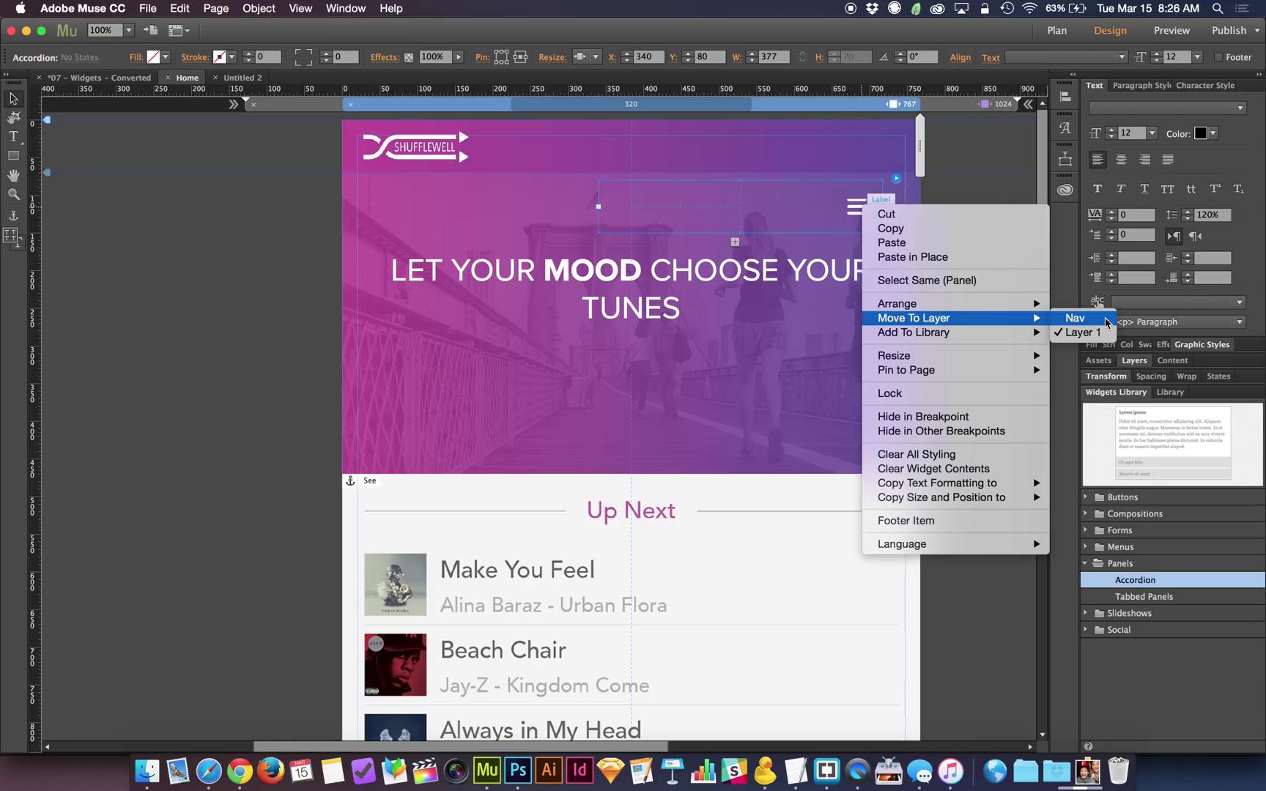
click(1105, 319)
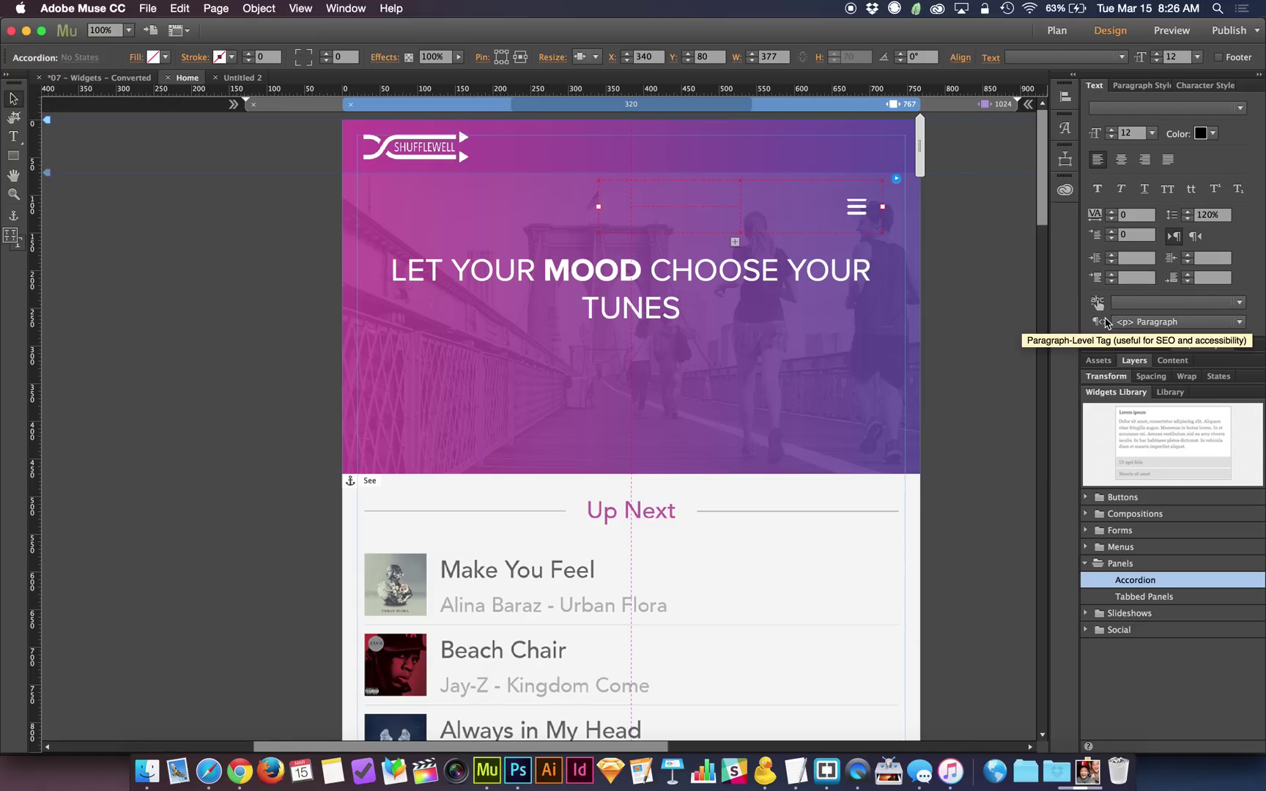
drag(813, 211, 845, 158)
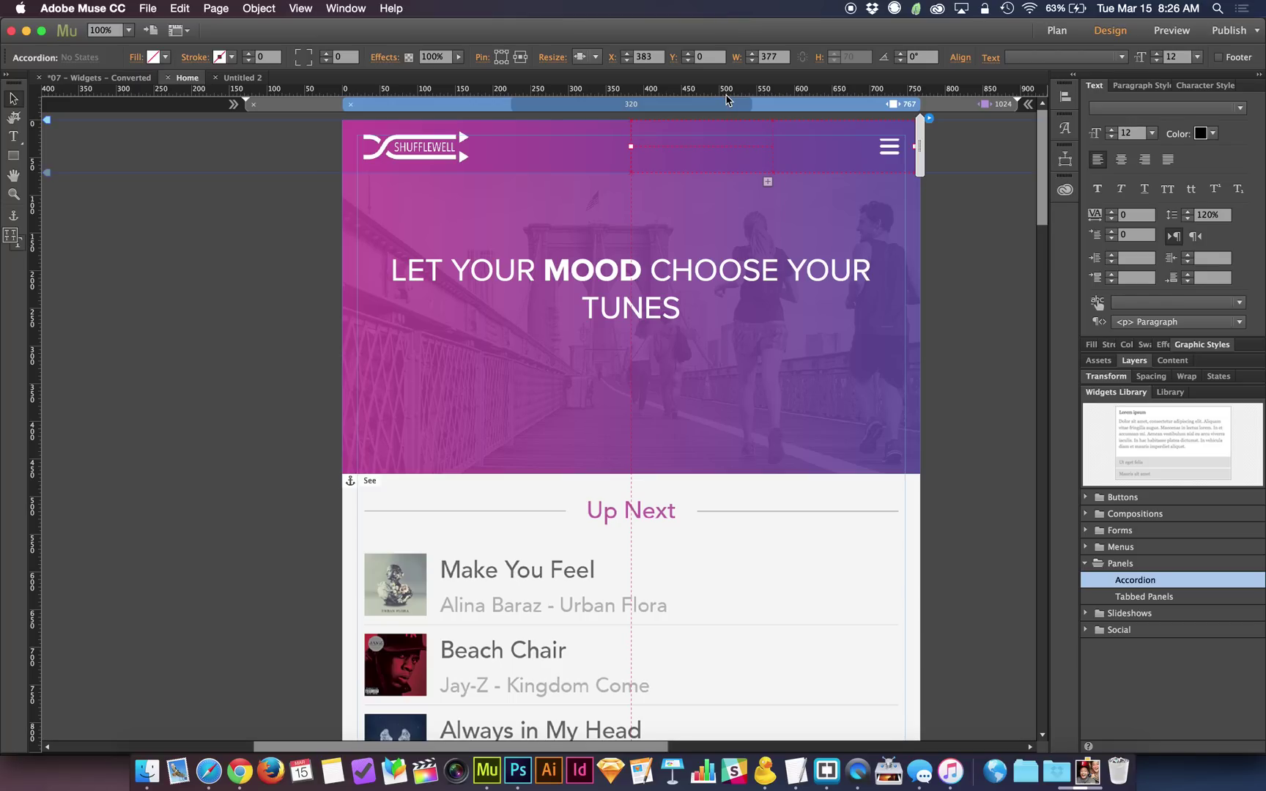
Step: Send the Accordion toward the back and widen its tab to 760×70 at X 0, Y 0
right_click(831, 140)
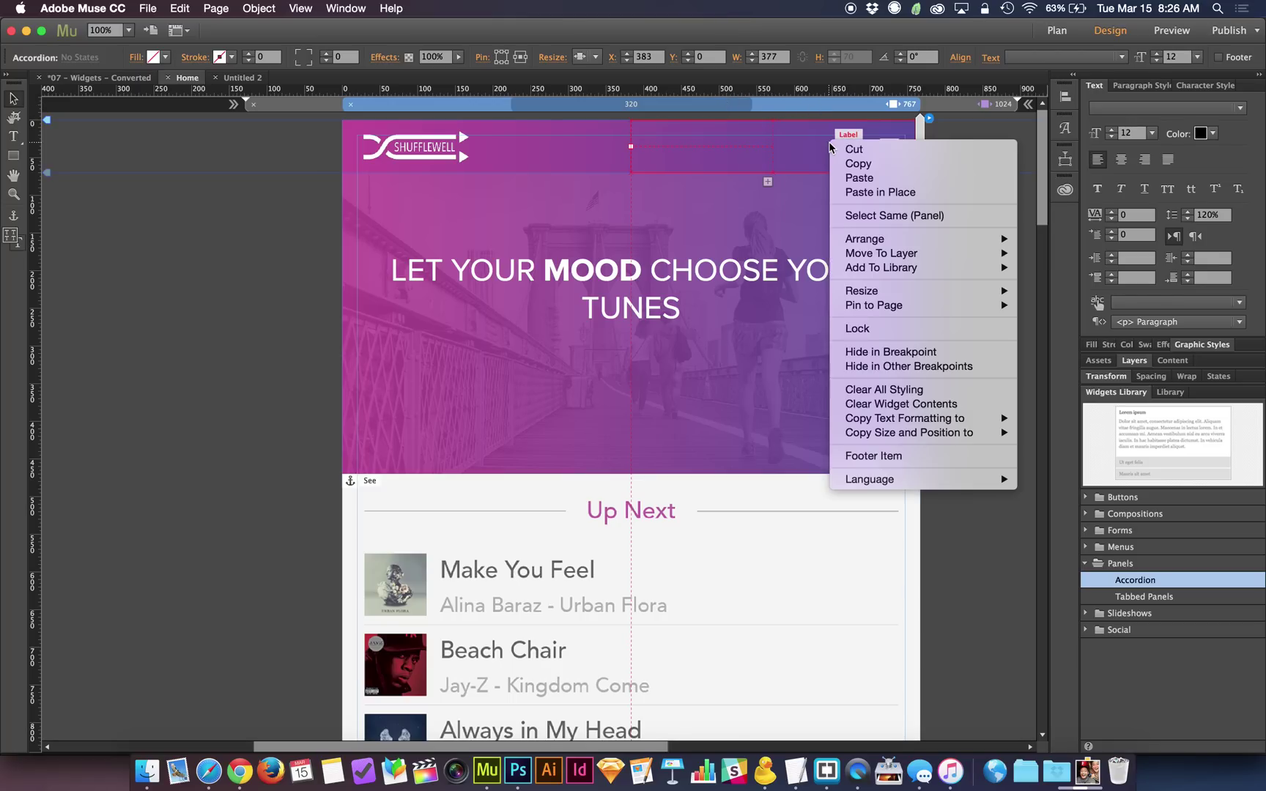
mouse_move(922, 248)
key(Escape)
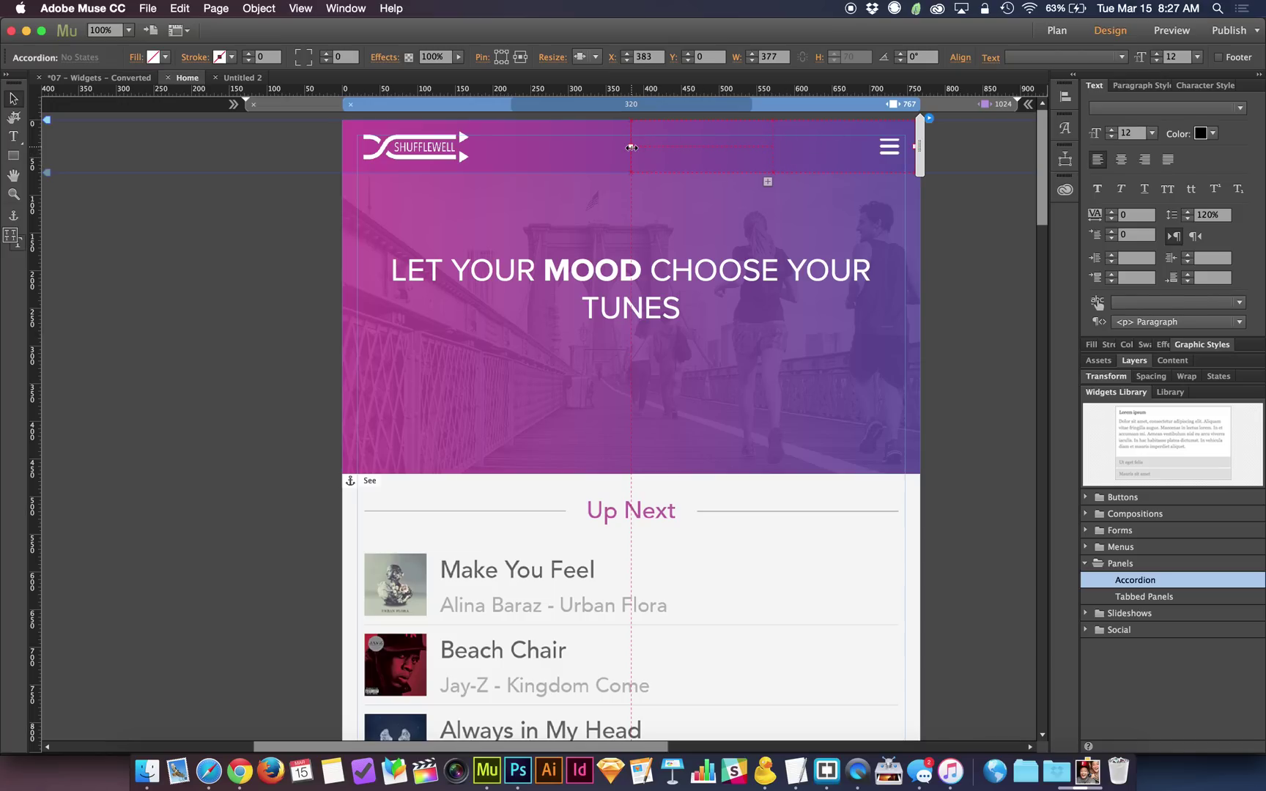
drag(631, 146, 345, 150)
click(775, 142)
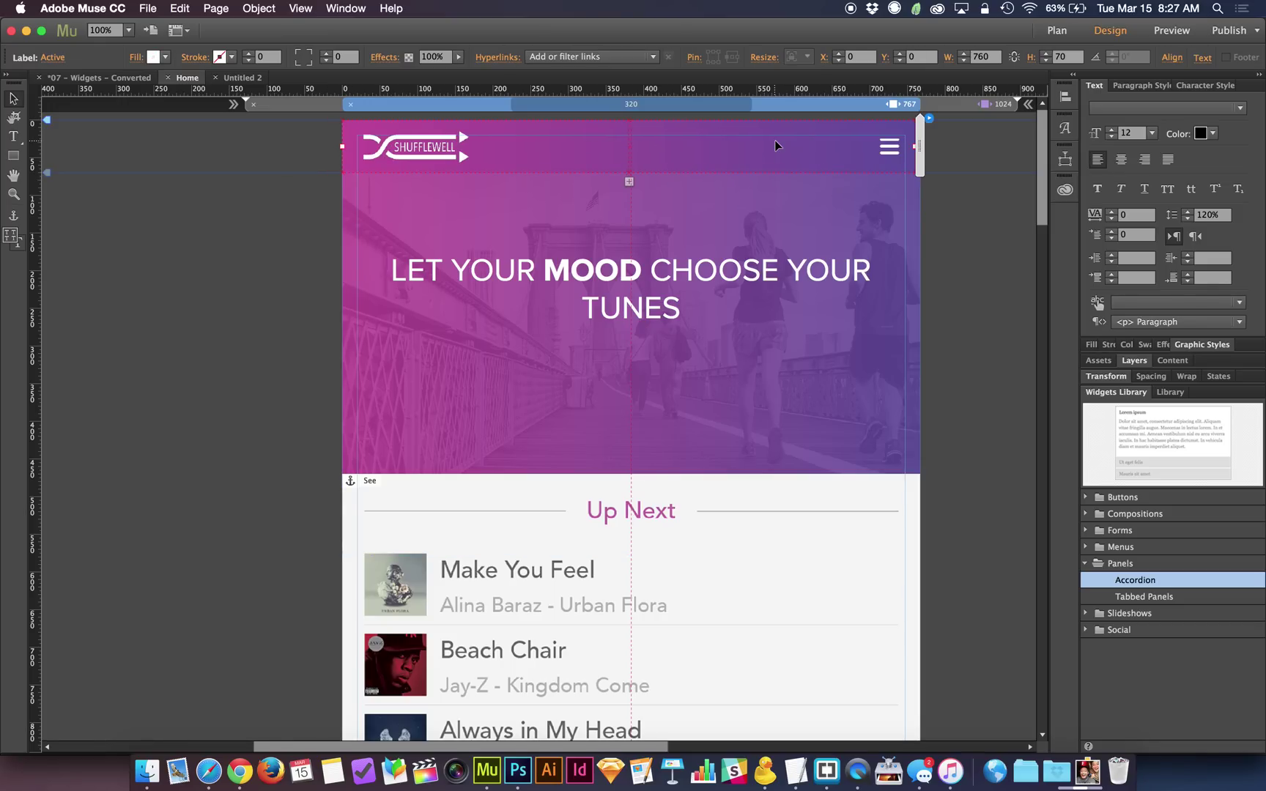
click(774, 144)
click(303, 143)
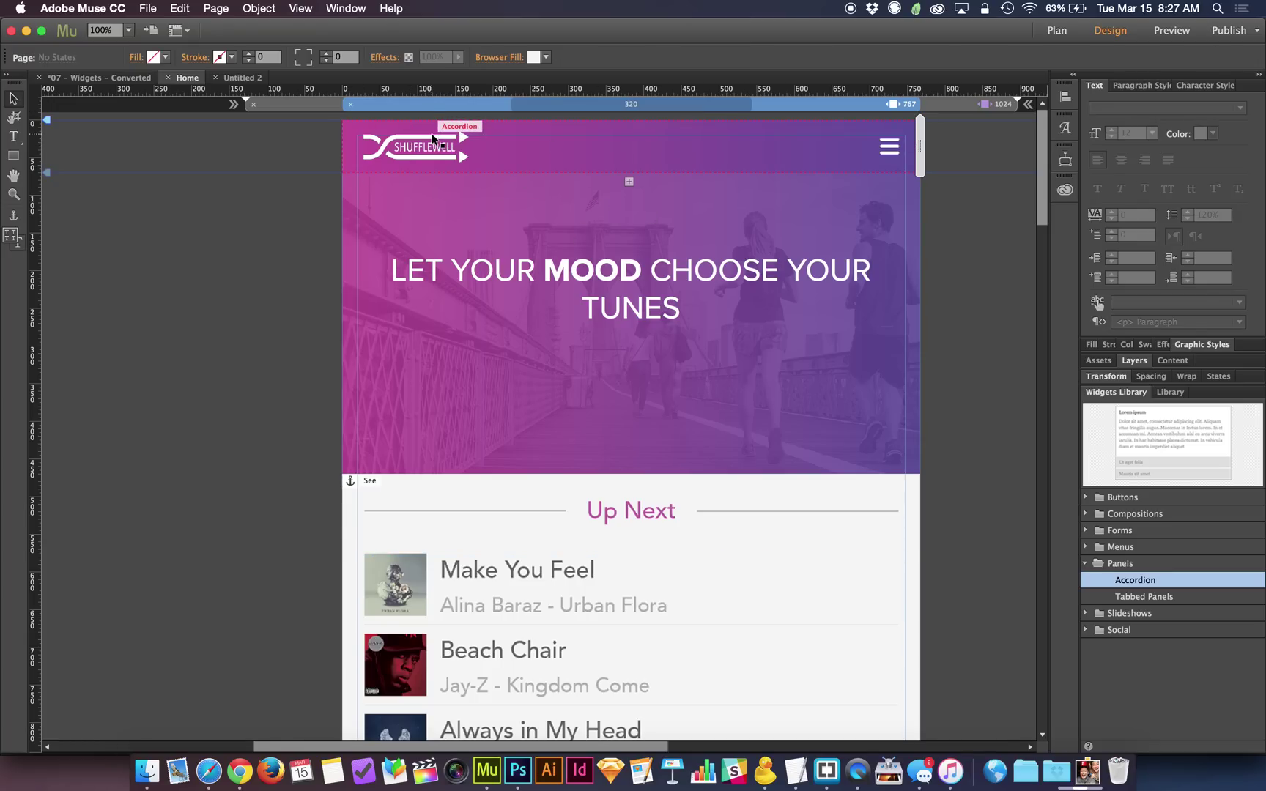
click(432, 140)
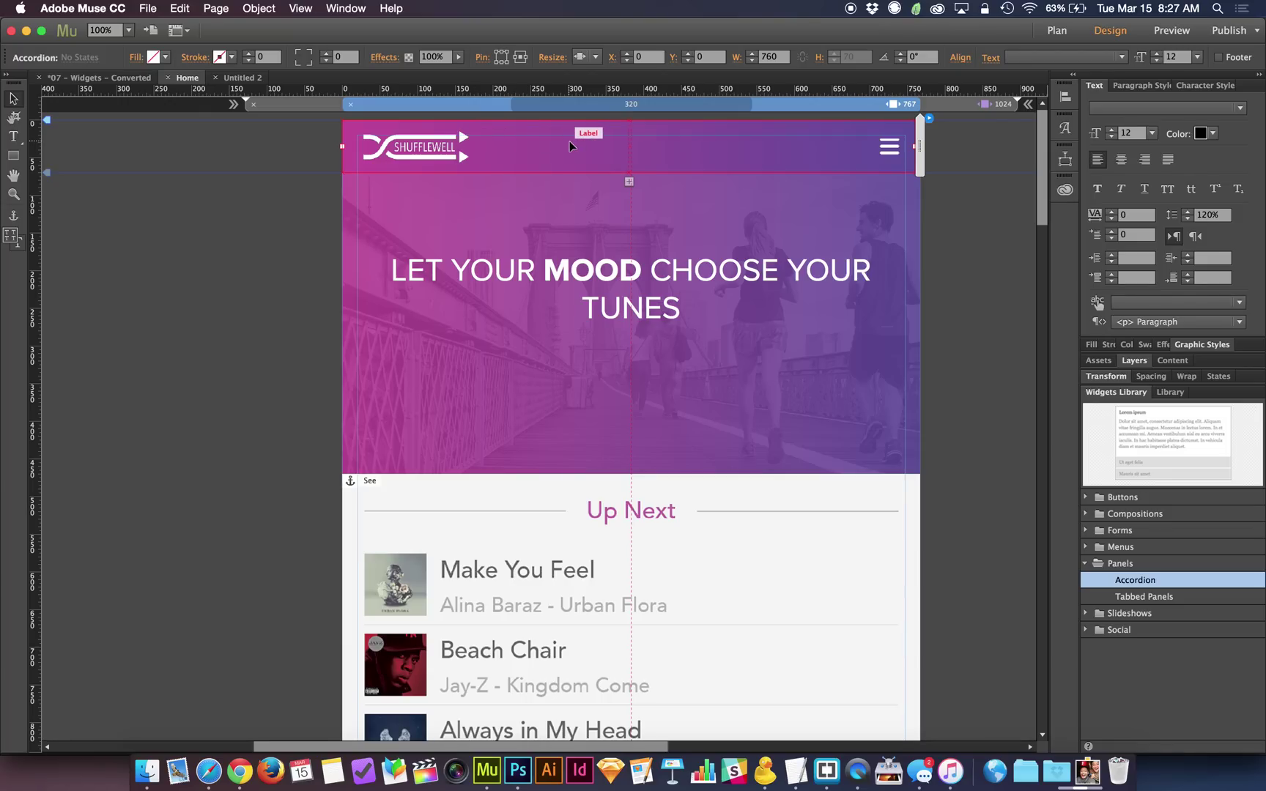
drag(570, 145, 431, 149)
drag(431, 149, 431, 149)
click(443, 147)
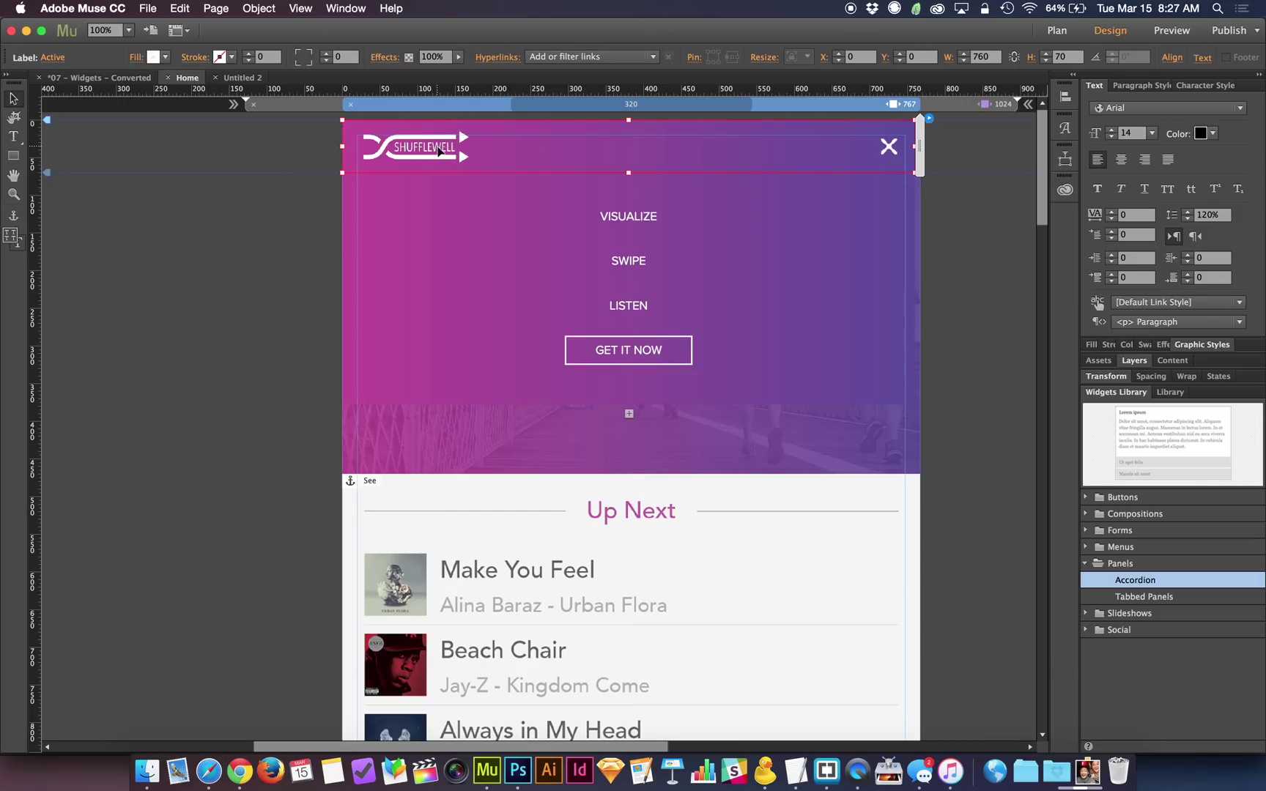
click(447, 141)
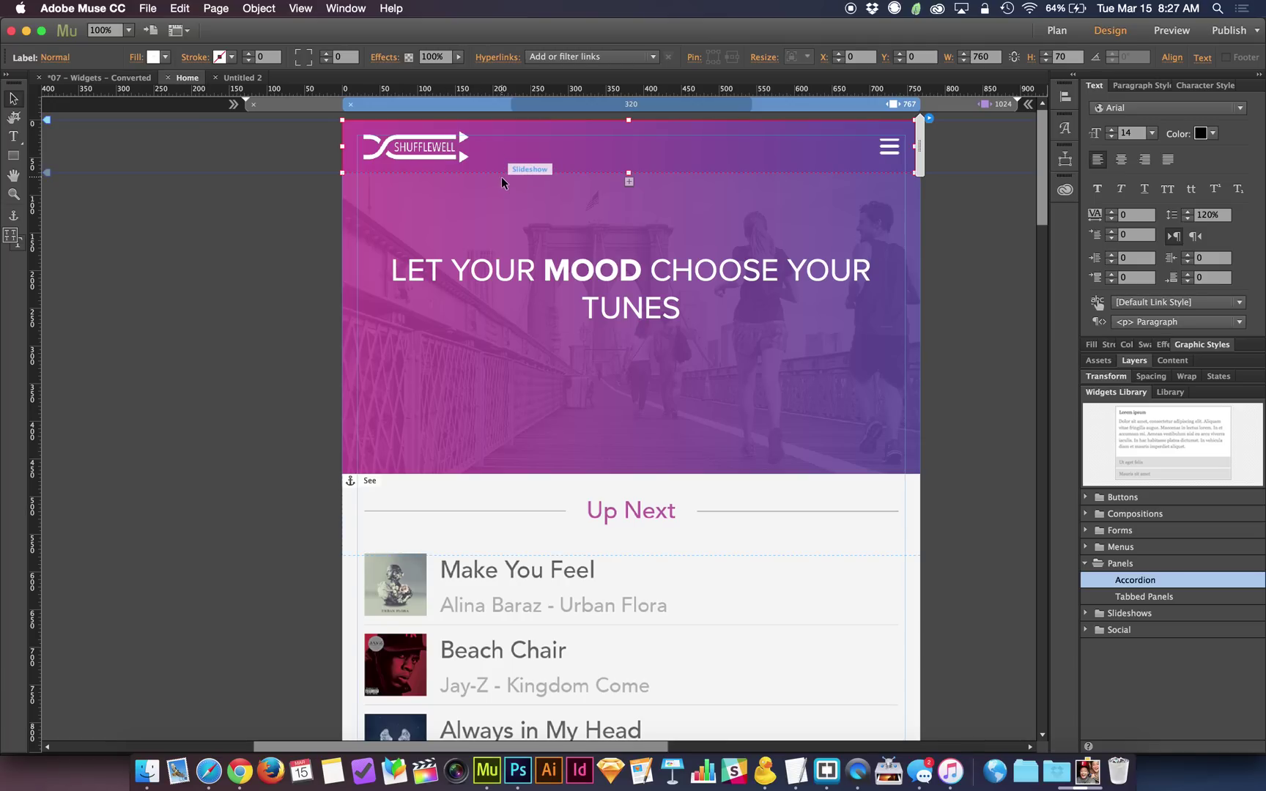
click(309, 169)
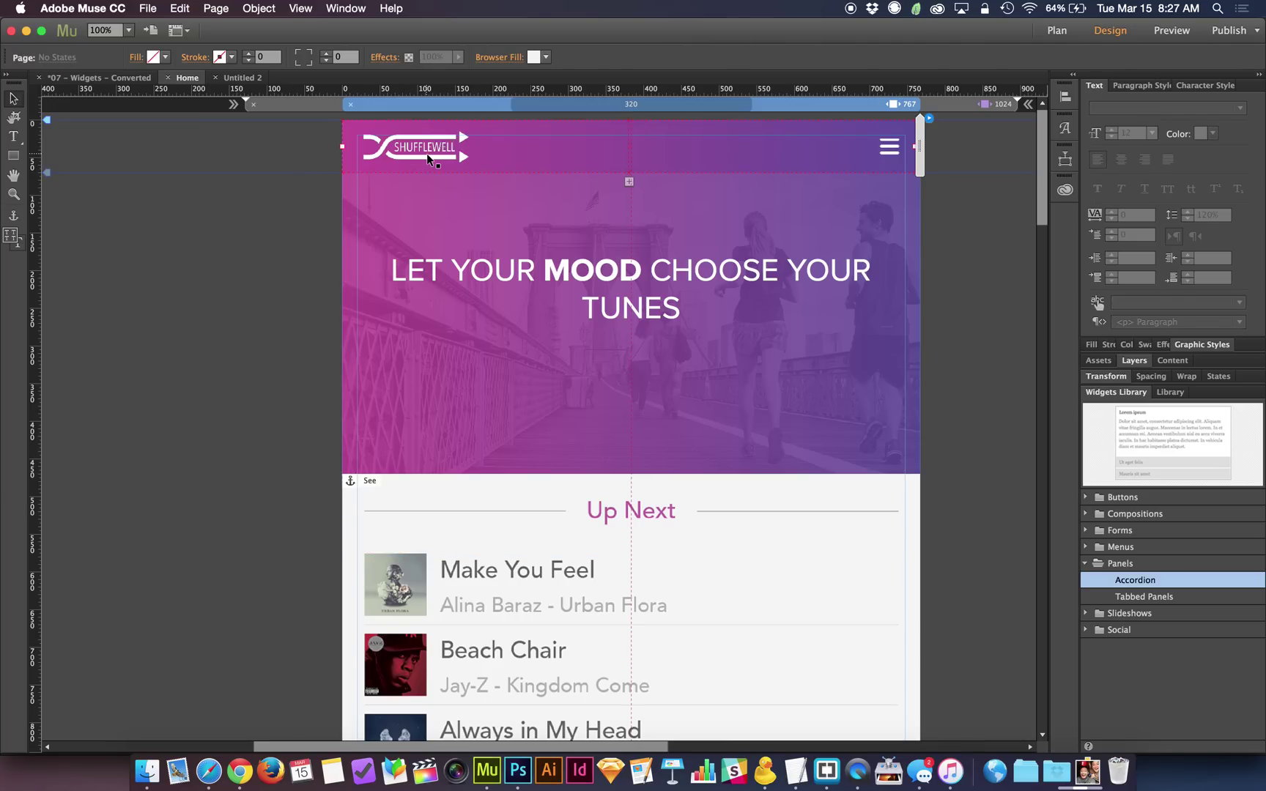
Step: Select the Accordion behind the logo and stretch its tab back to 760 px wide at X 0
click(428, 156)
click(314, 142)
click(411, 159)
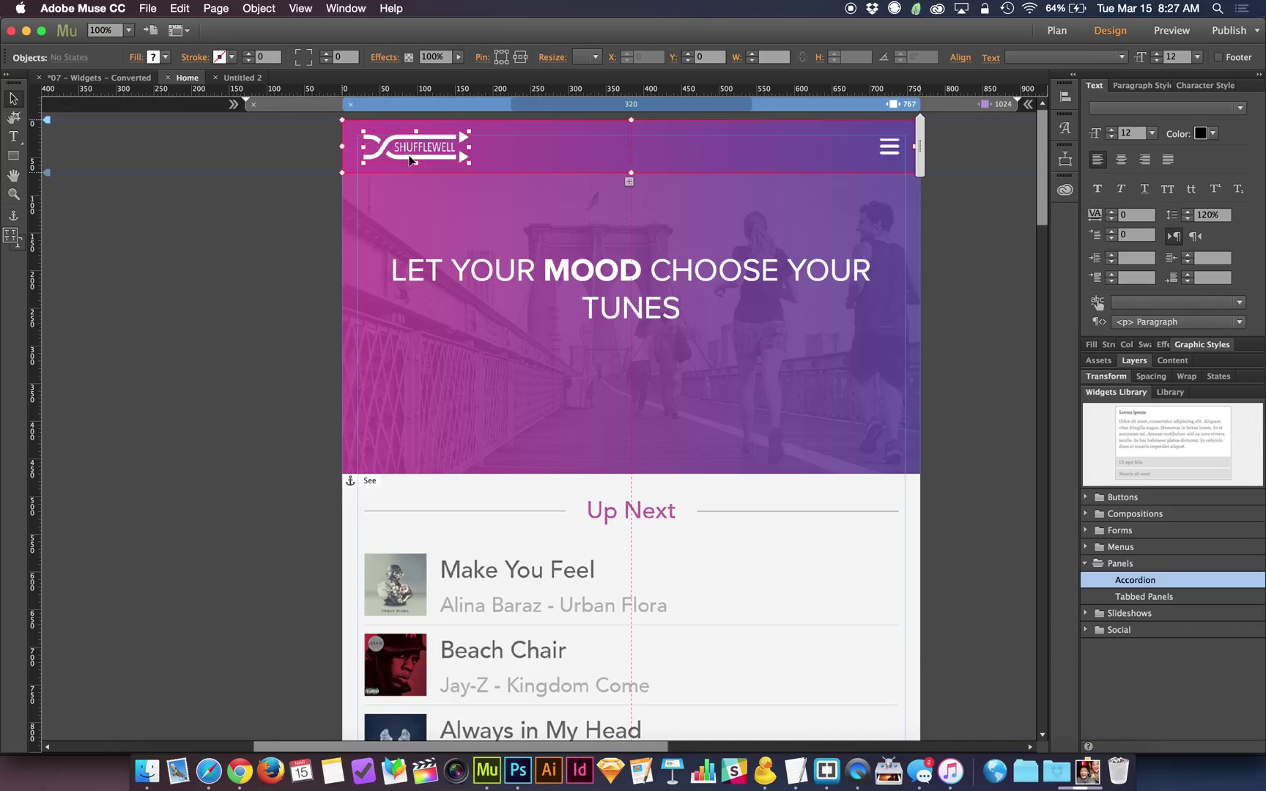
click(413, 162)
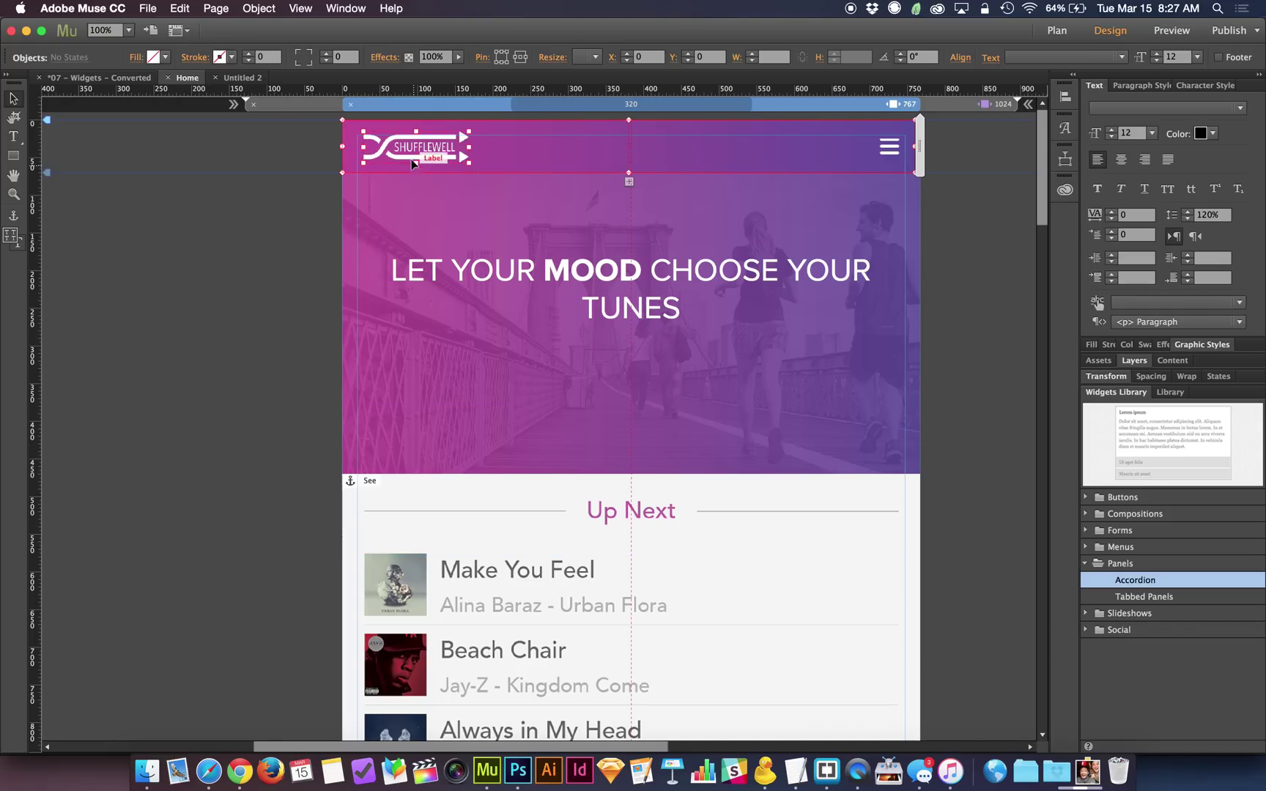
click(271, 152)
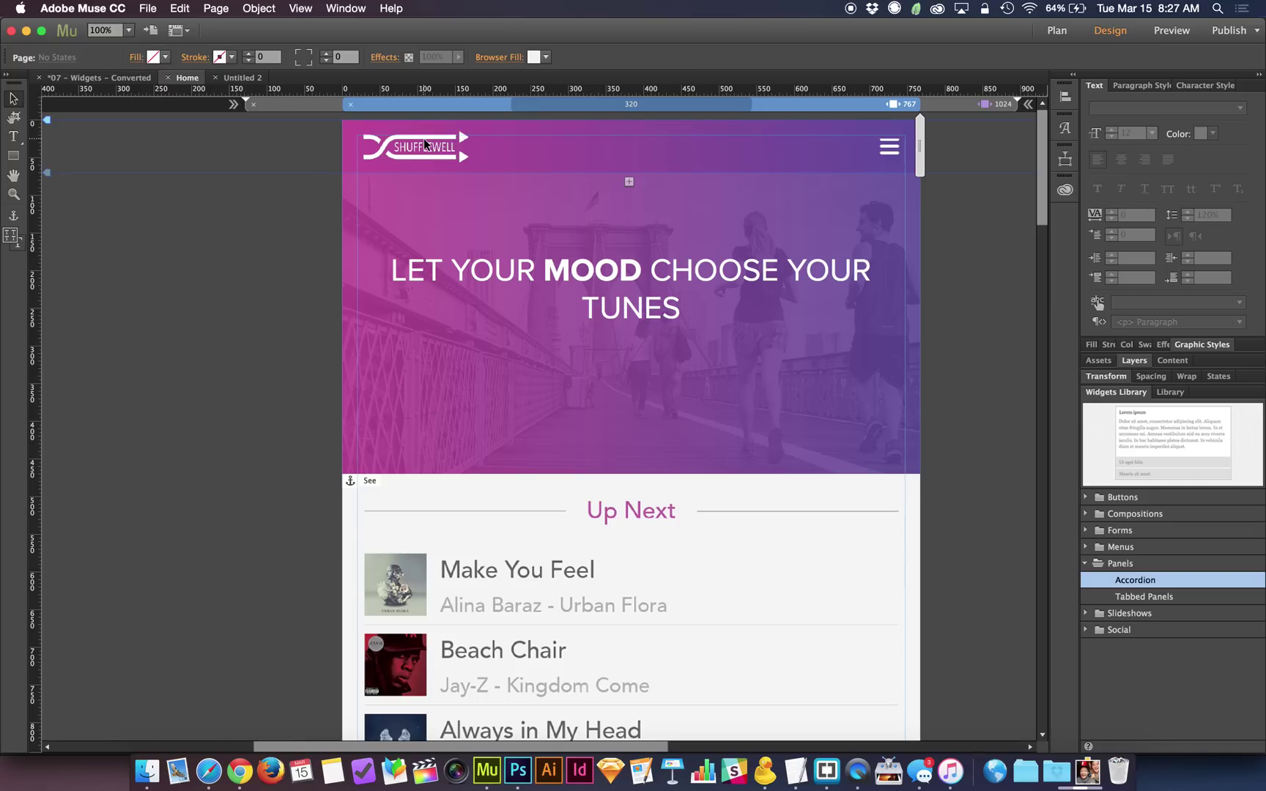
click(425, 145)
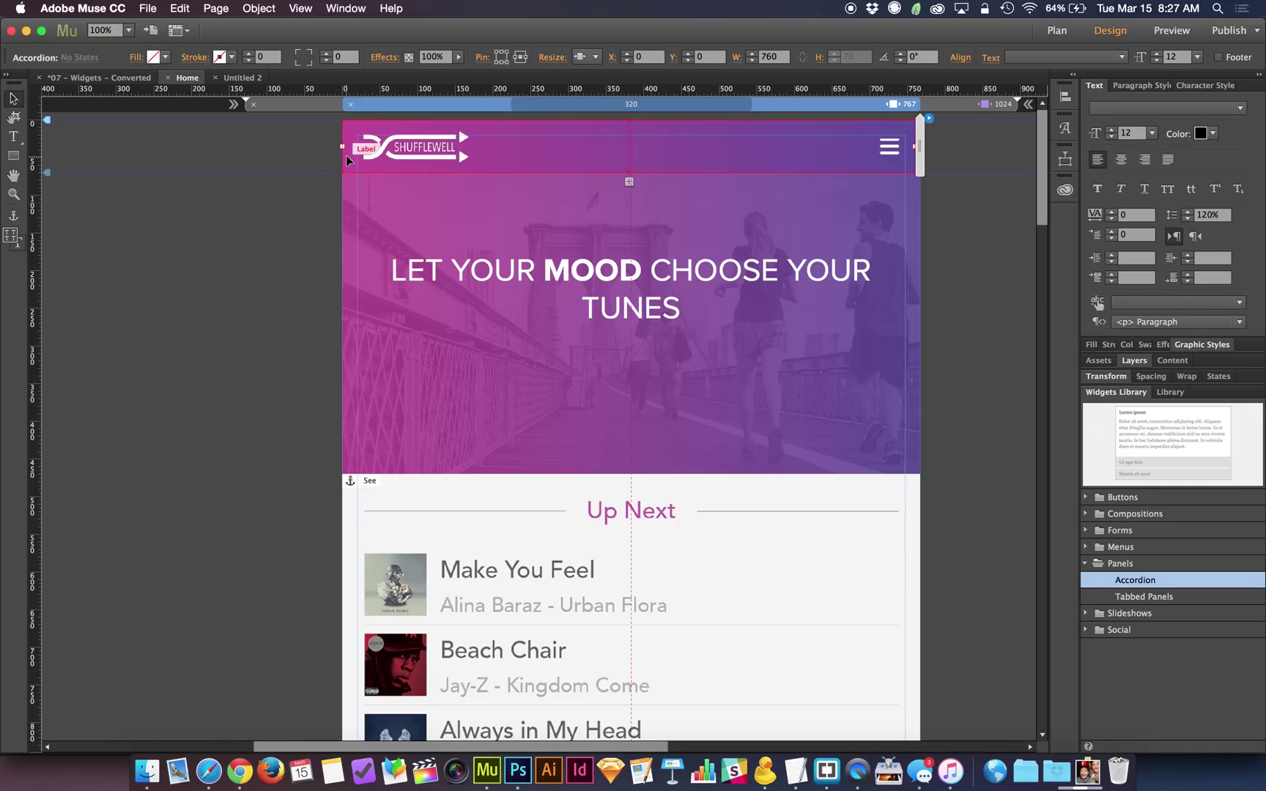
drag(432, 147, 508, 137)
click(442, 142)
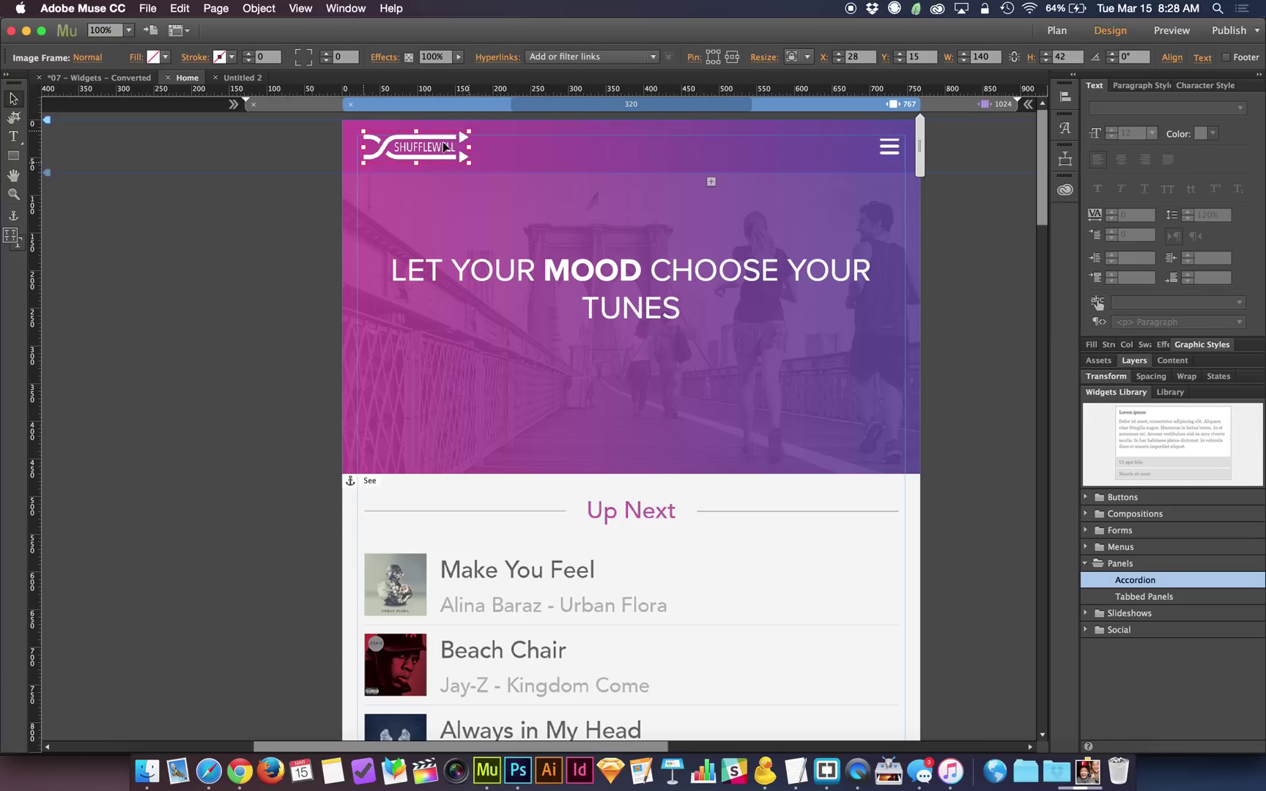
click(674, 142)
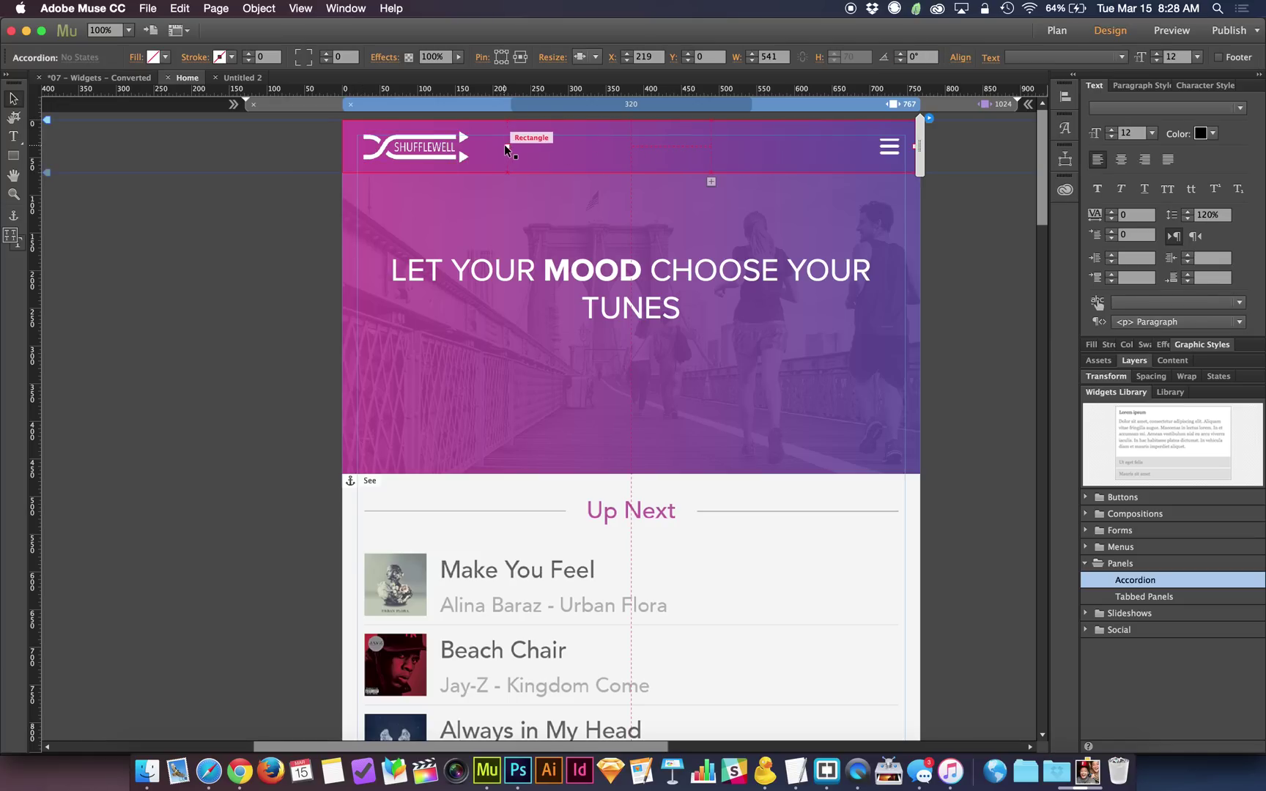
drag(505, 148, 342, 154)
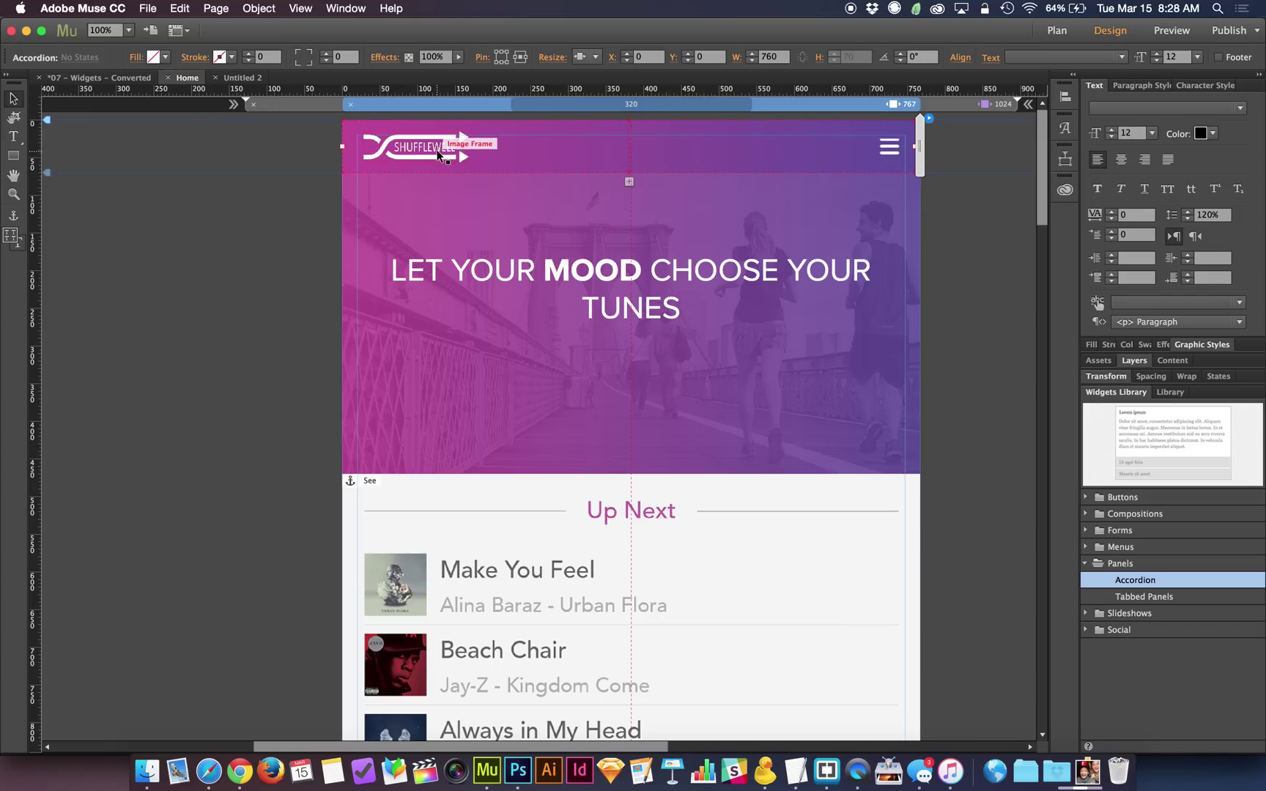
click(438, 154)
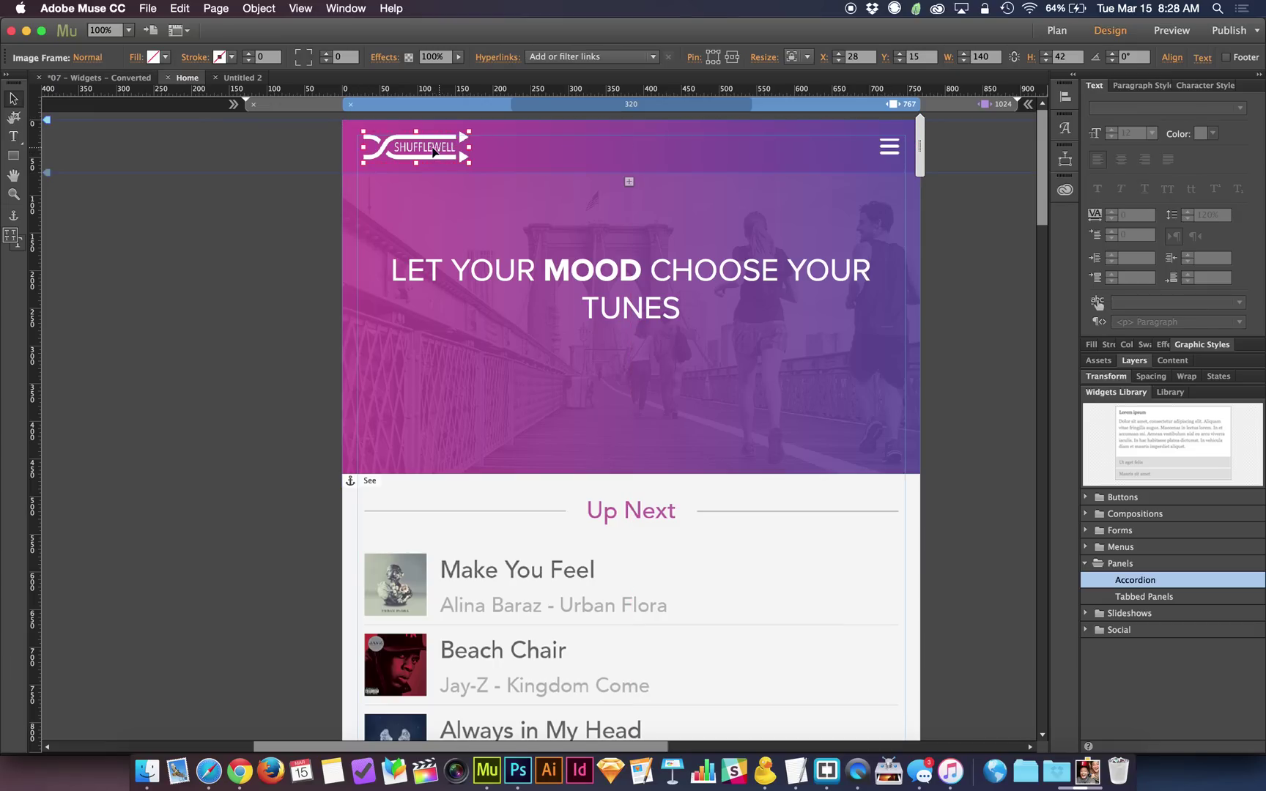
click(310, 157)
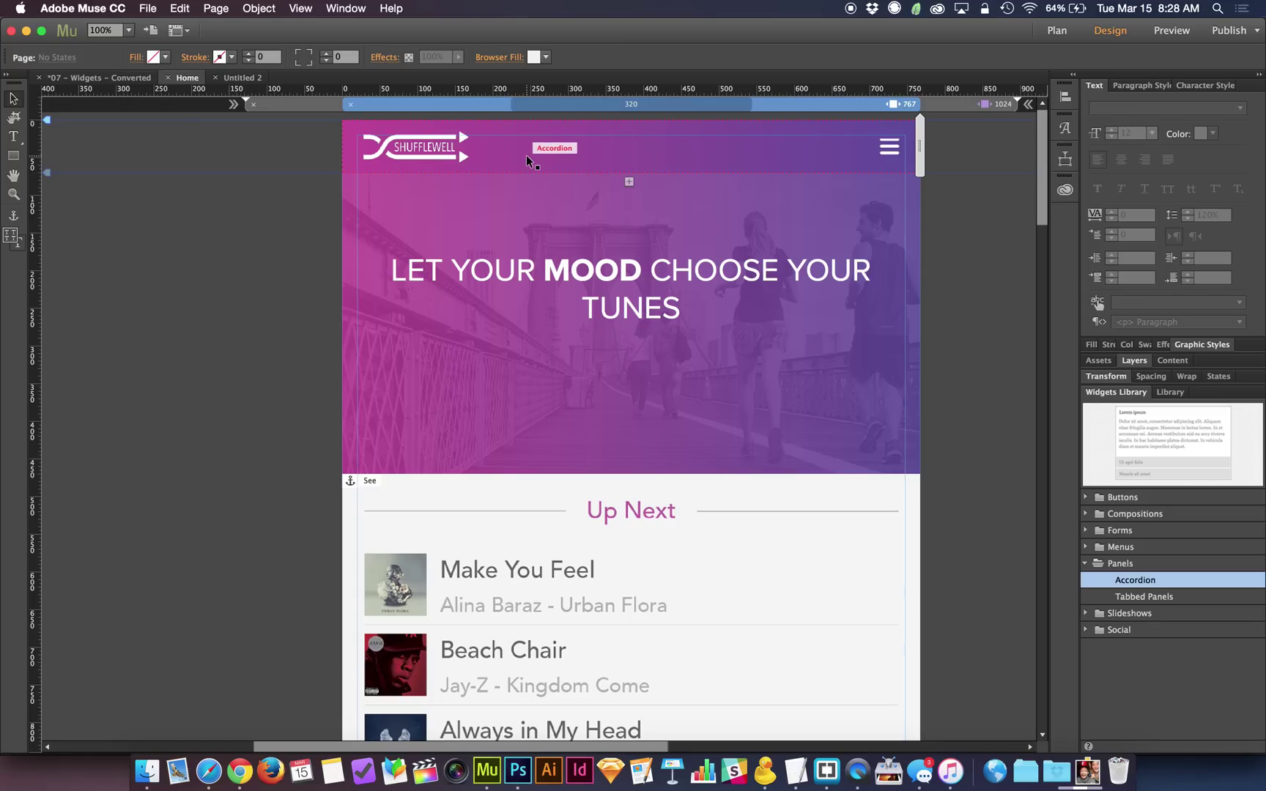
Step: Preview Home in Safari, test the LISTEN link and the hamburger at desktop width, then close
key(super+shift+e)
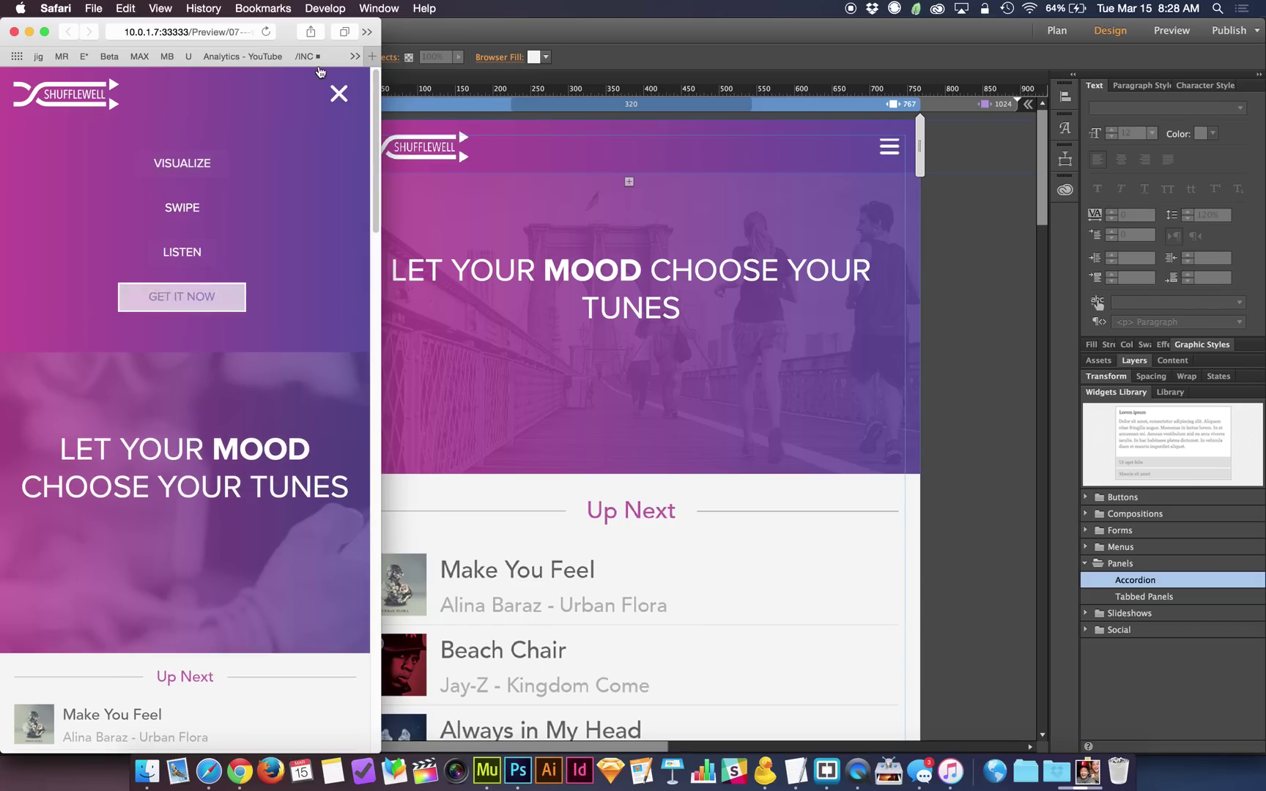
click(181, 249)
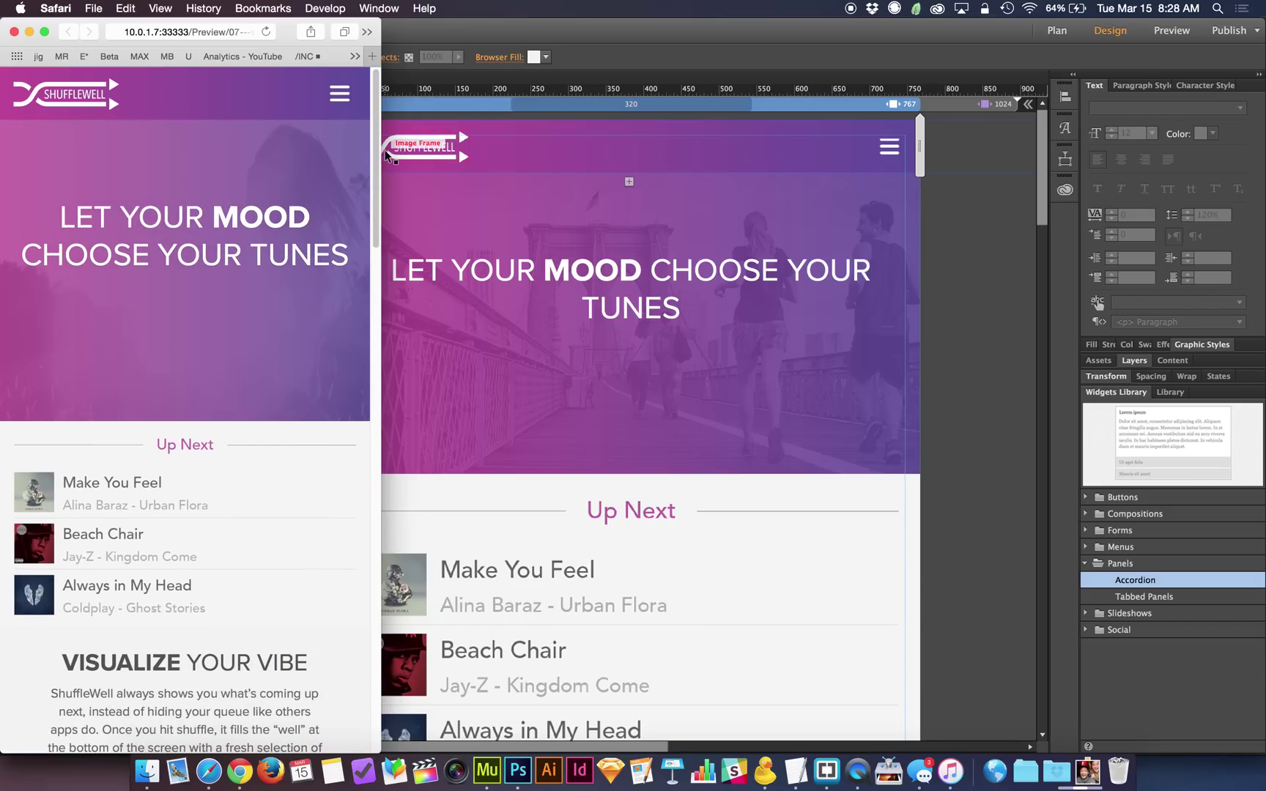
drag(380, 138, 1059, 139)
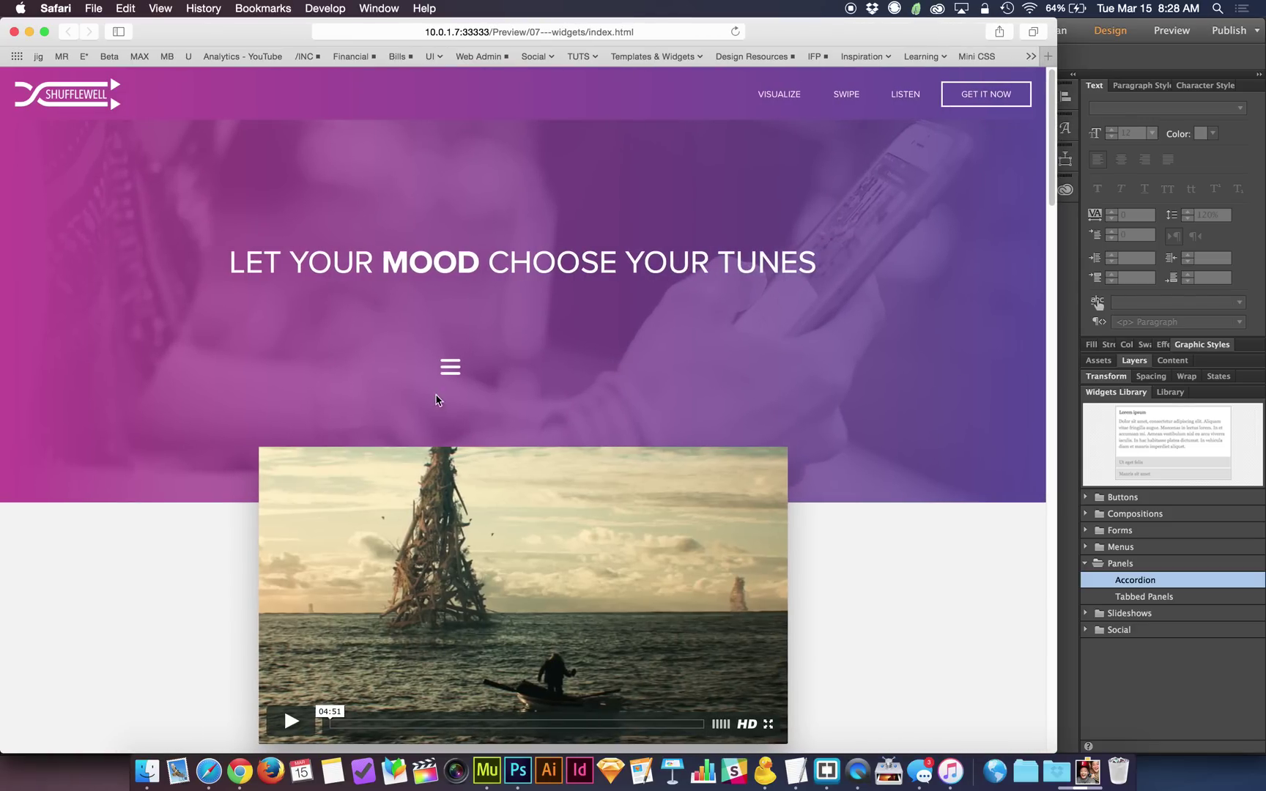
click(451, 368)
click(450, 367)
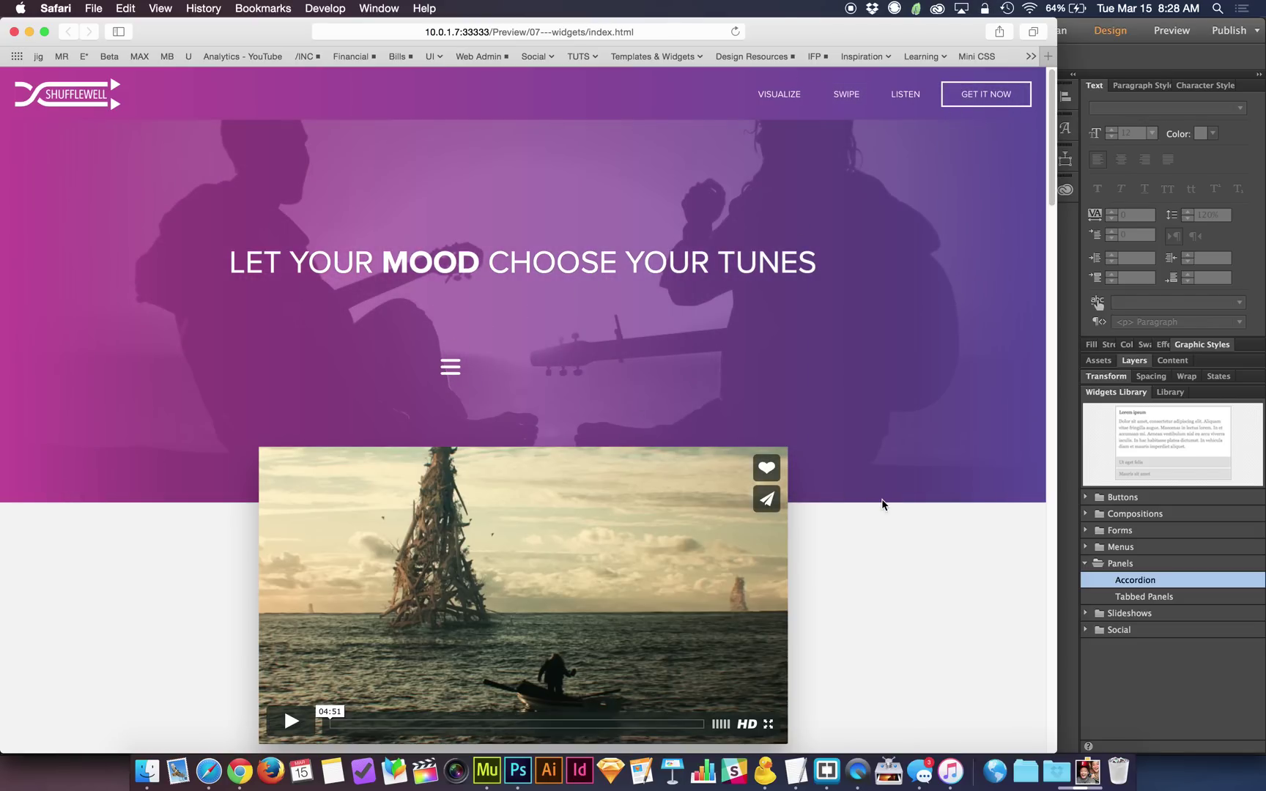
key(super+w)
click(955, 347)
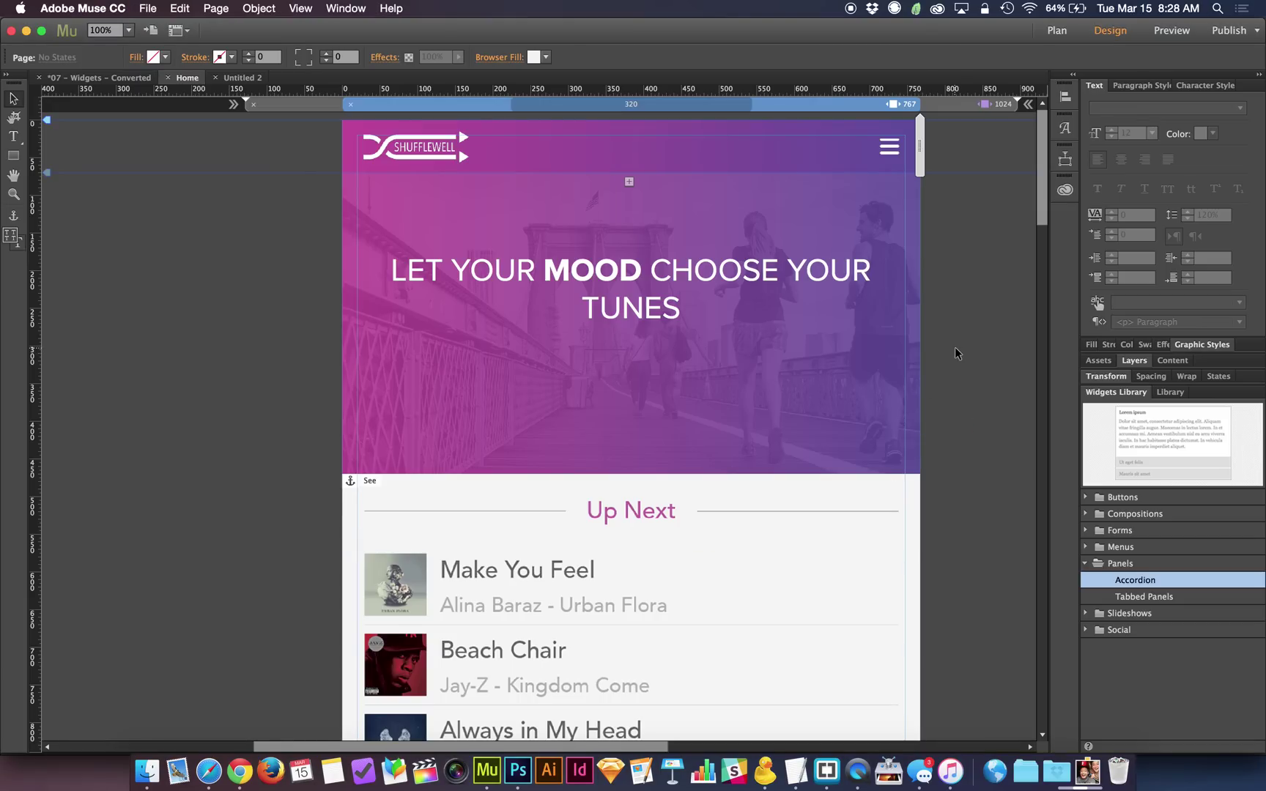
right_click(832, 141)
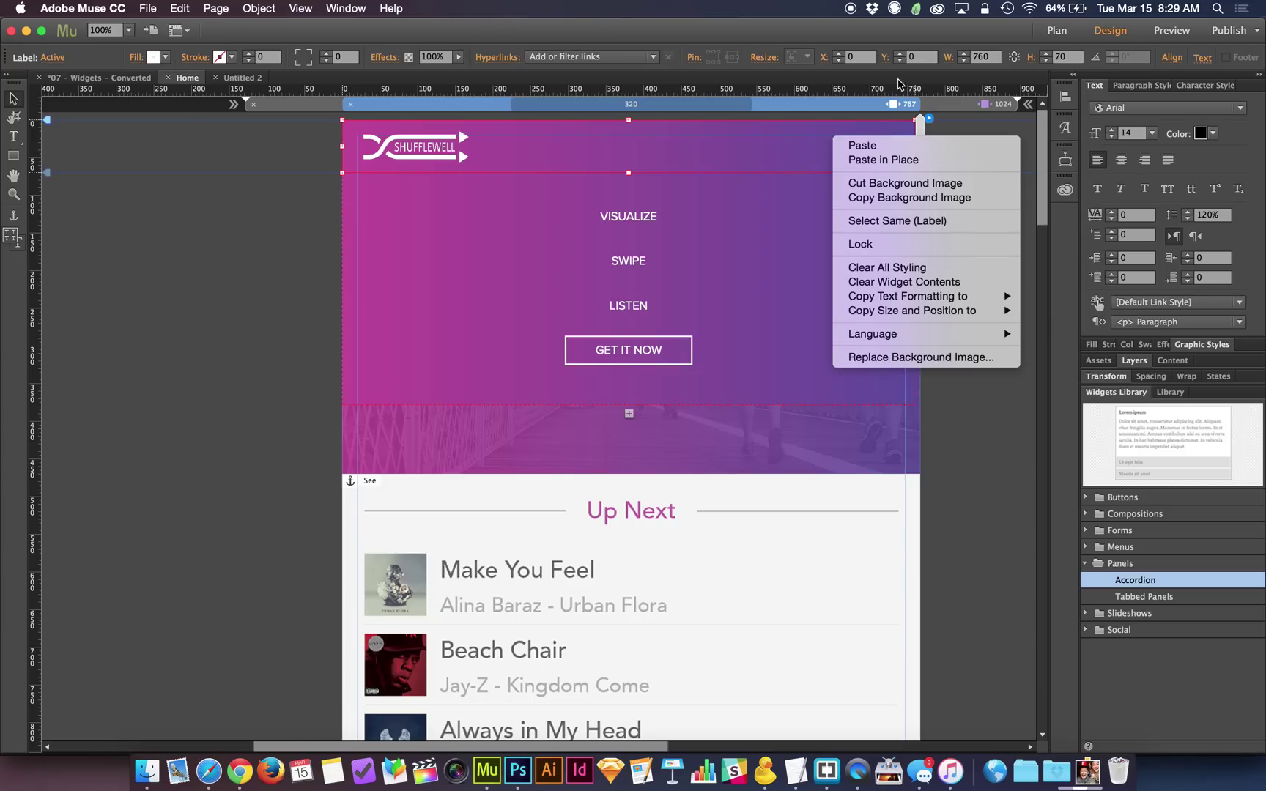
click(237, 229)
click(237, 224)
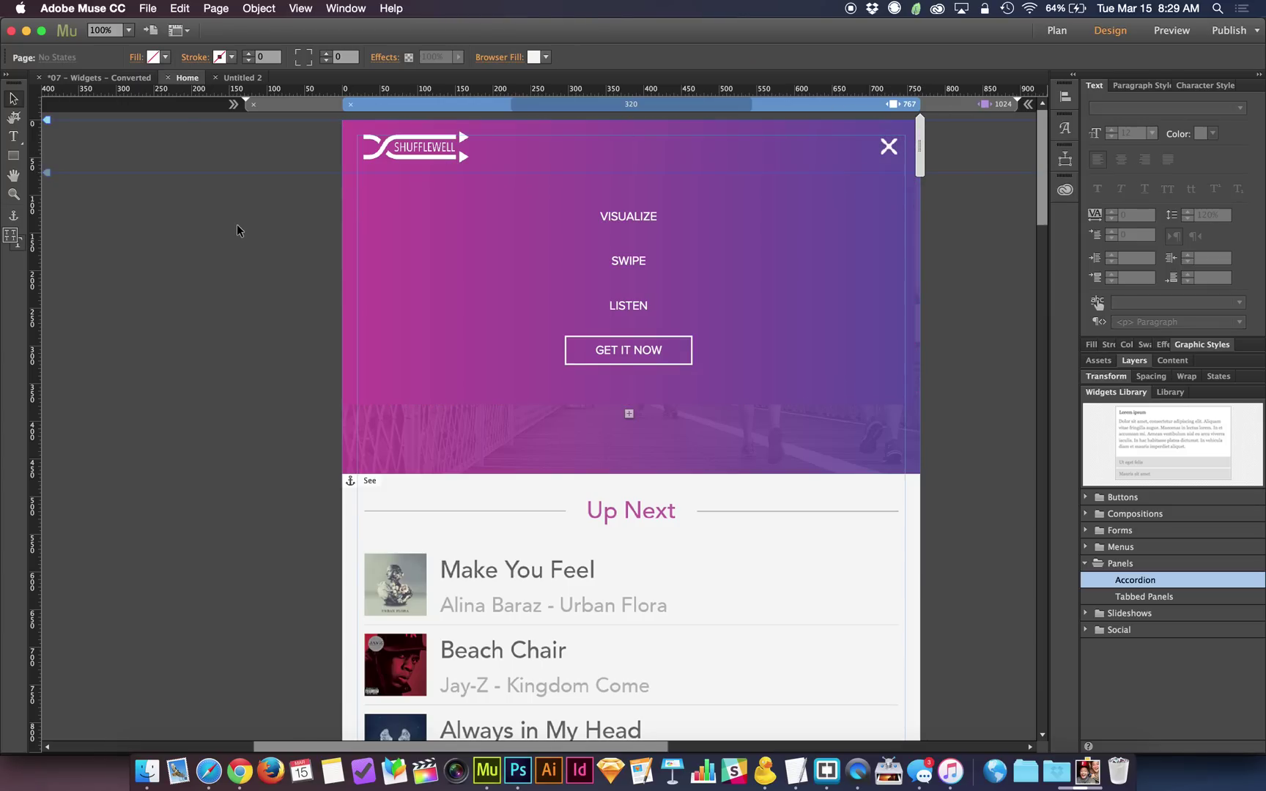
right_click(721, 150)
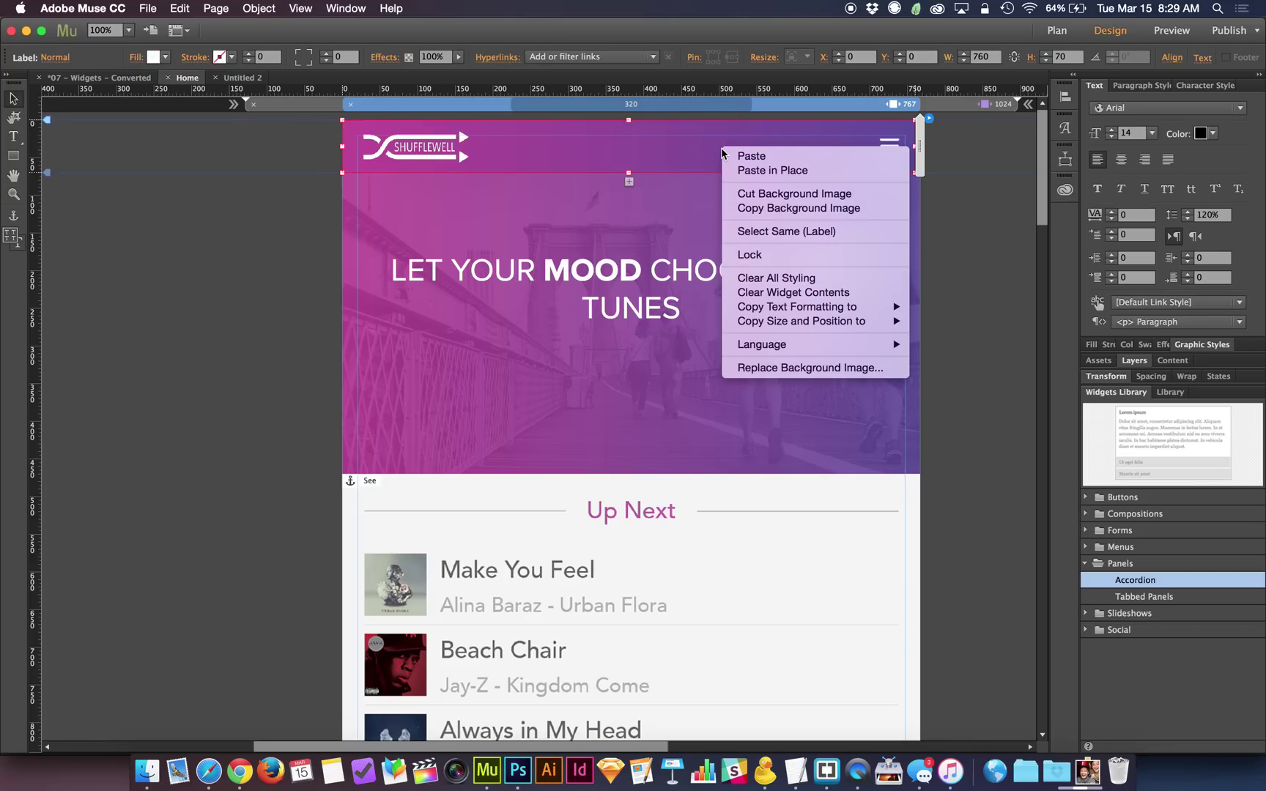
click(946, 203)
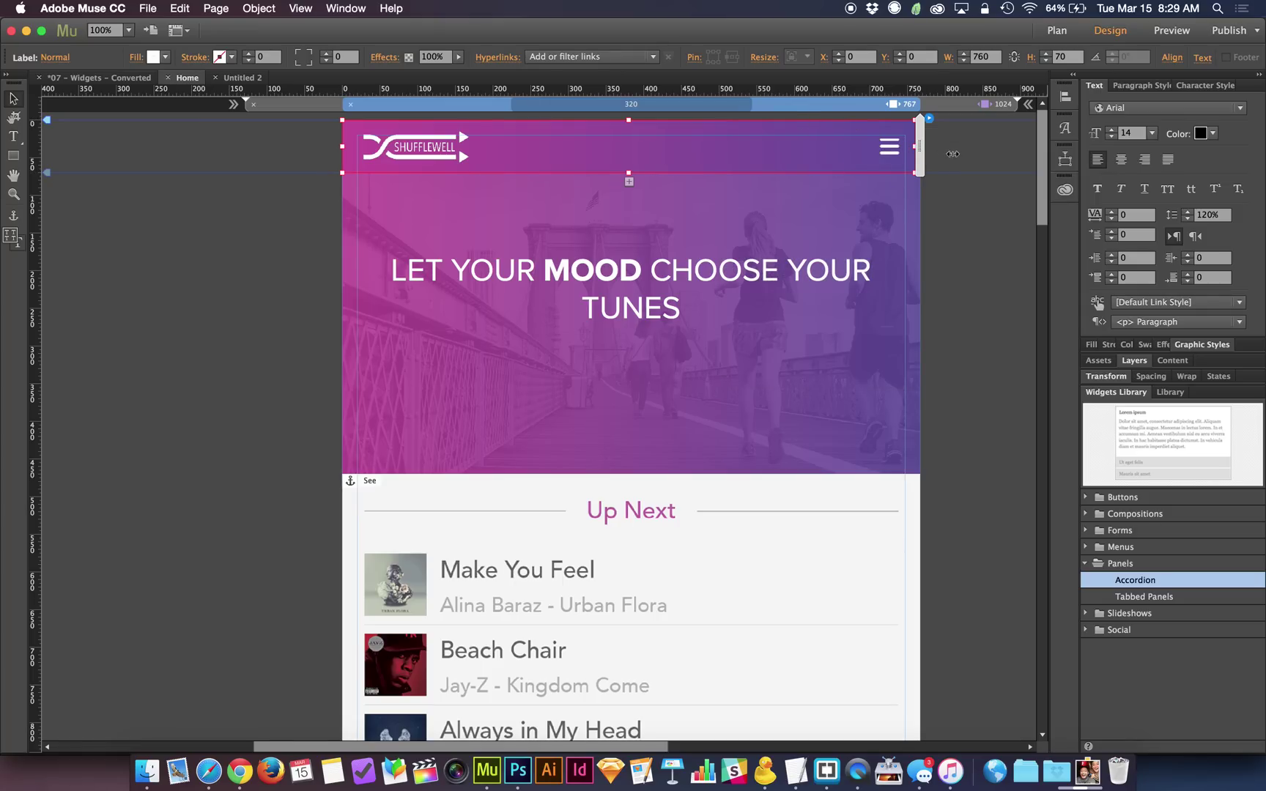
right_click(833, 153)
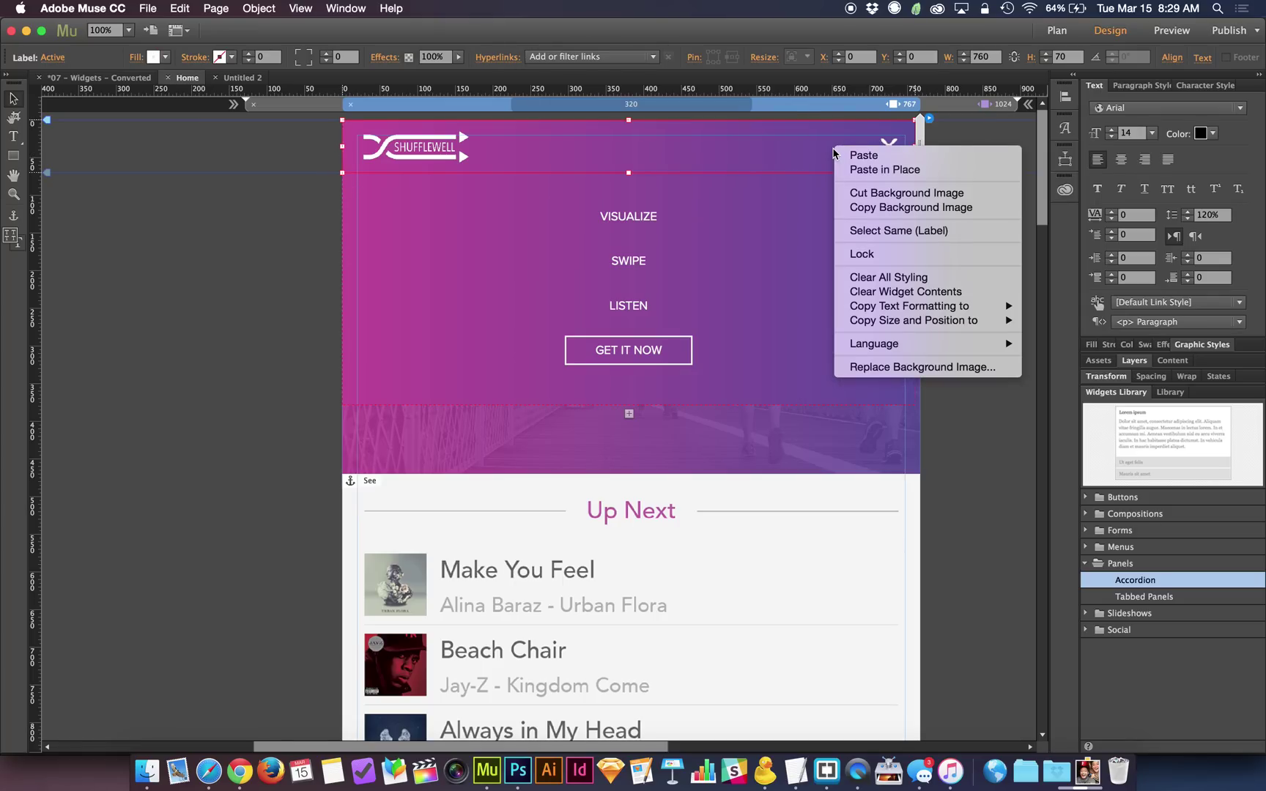
click(795, 142)
click(795, 142)
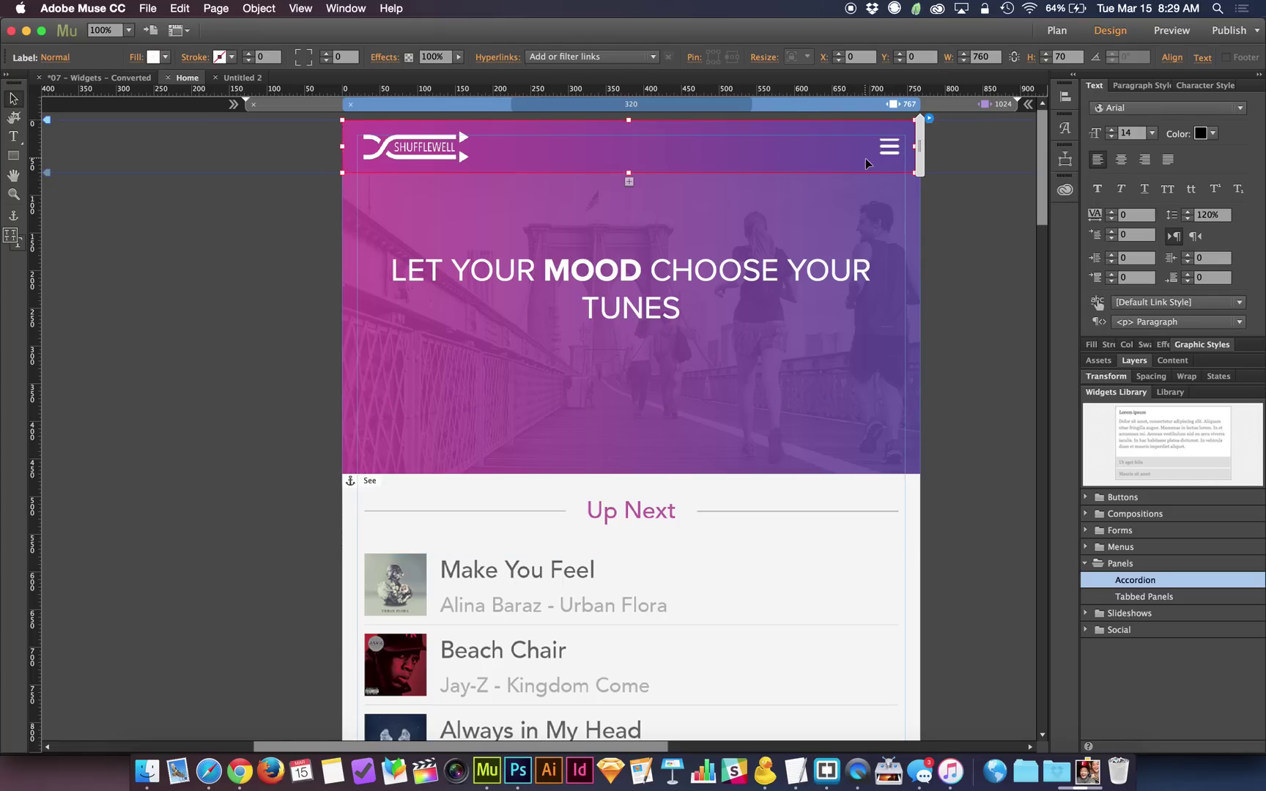
right_click(866, 159)
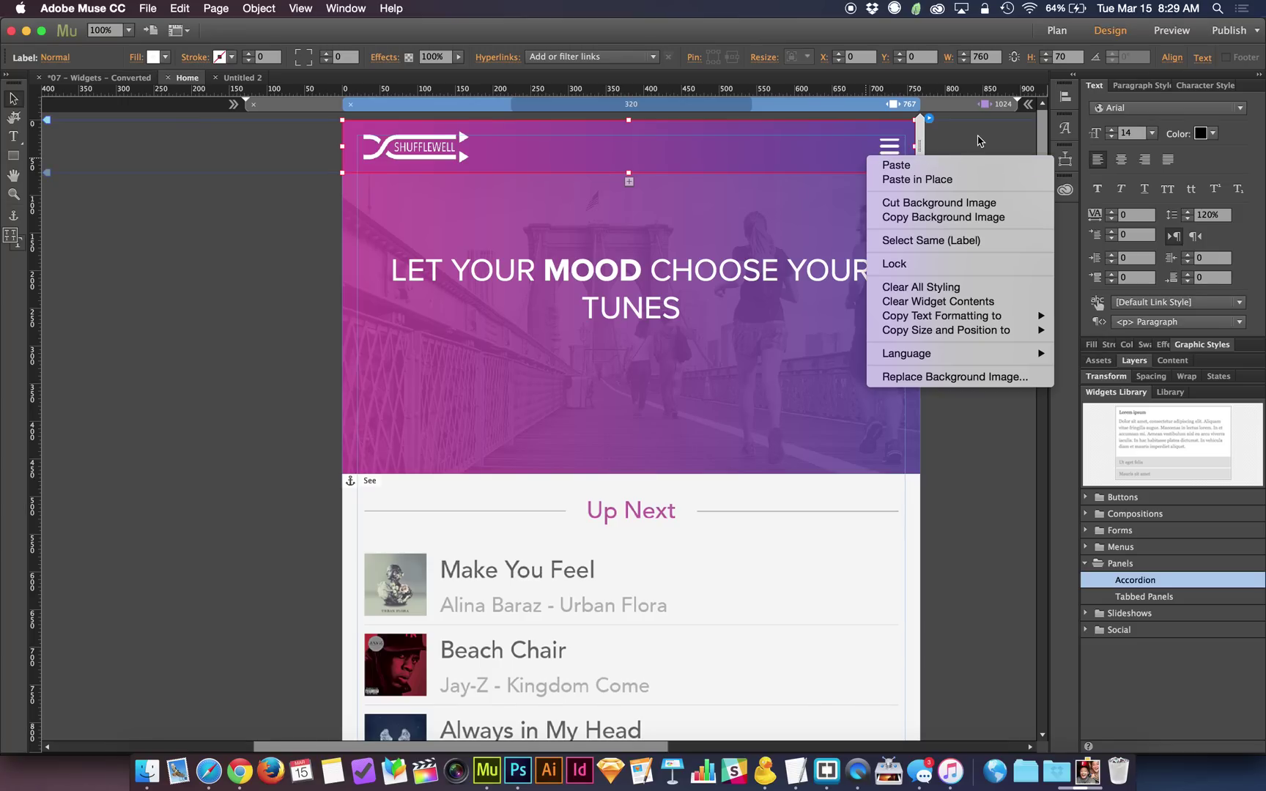
click(979, 141)
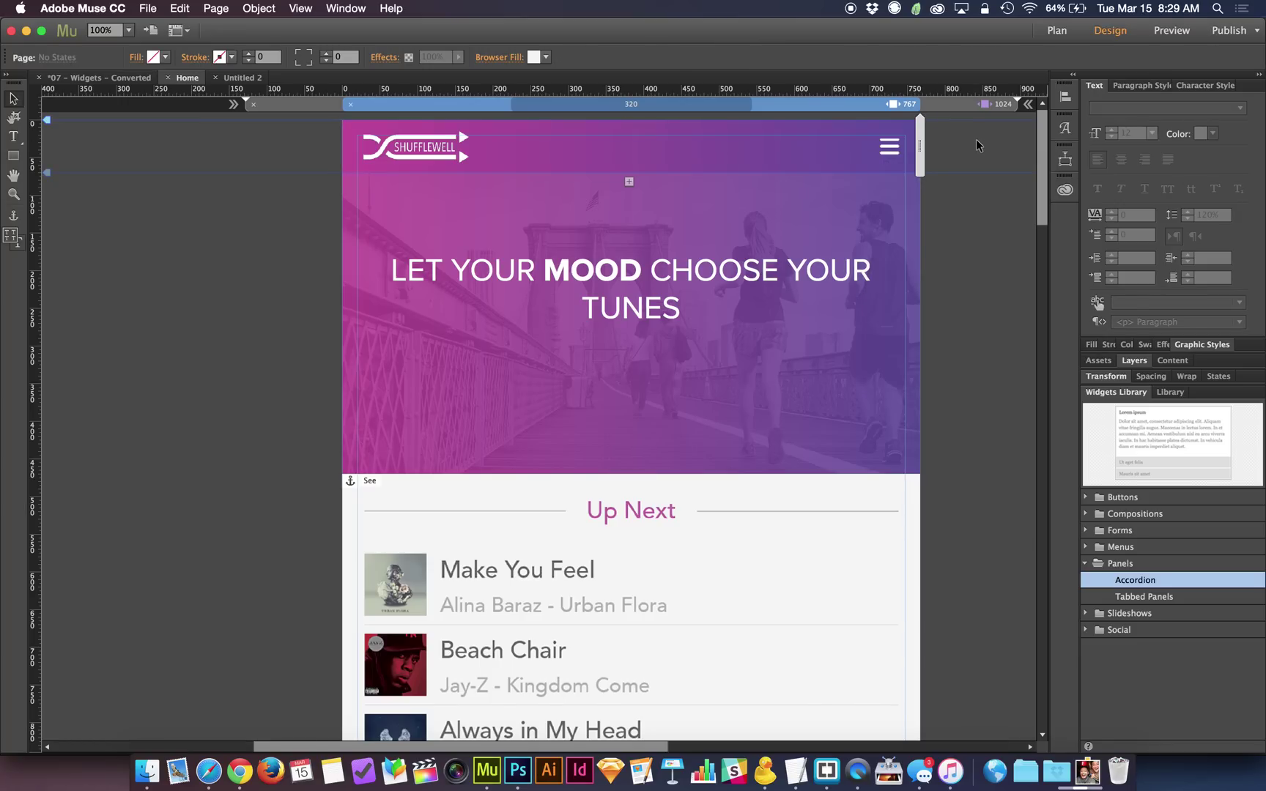
click(1134, 362)
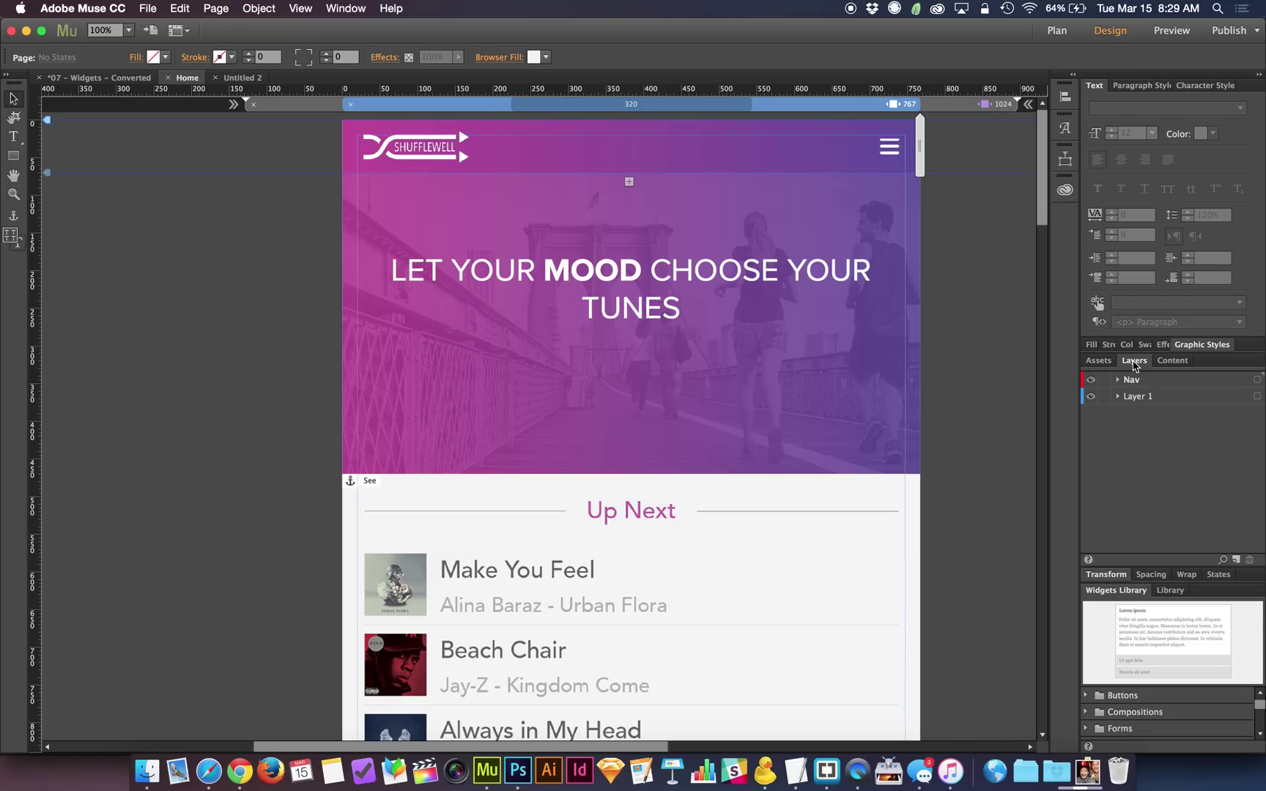
Step: Hide the Accordion in the Nav layer on the 1024 layout, then return to 767
click(937, 106)
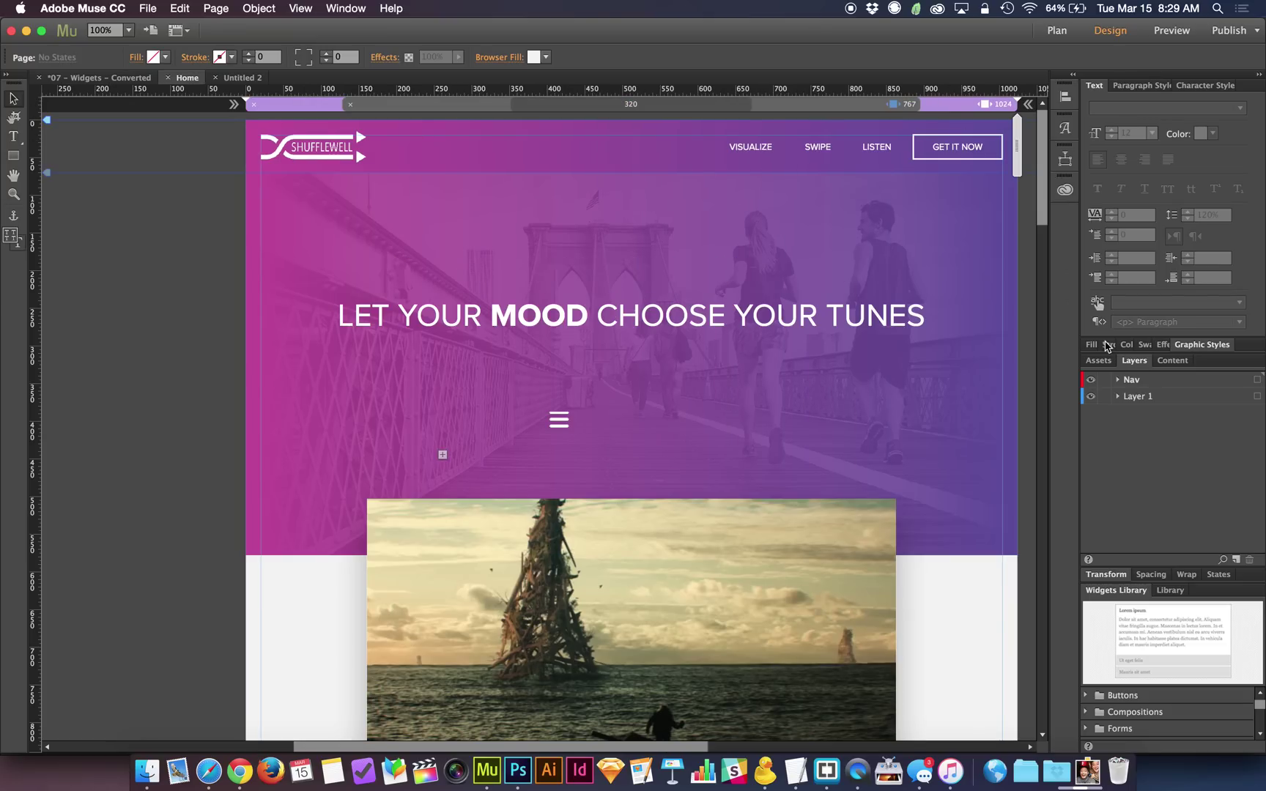
click(1118, 379)
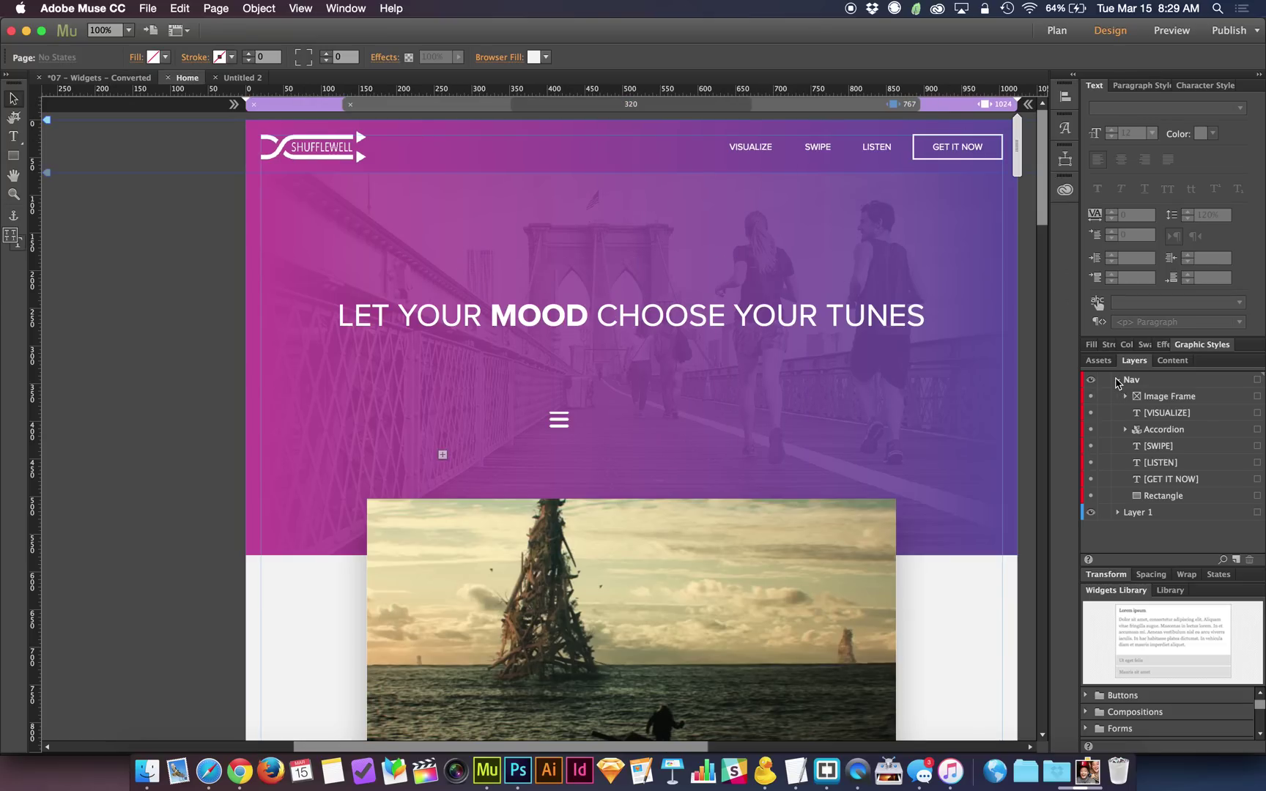
click(1116, 432)
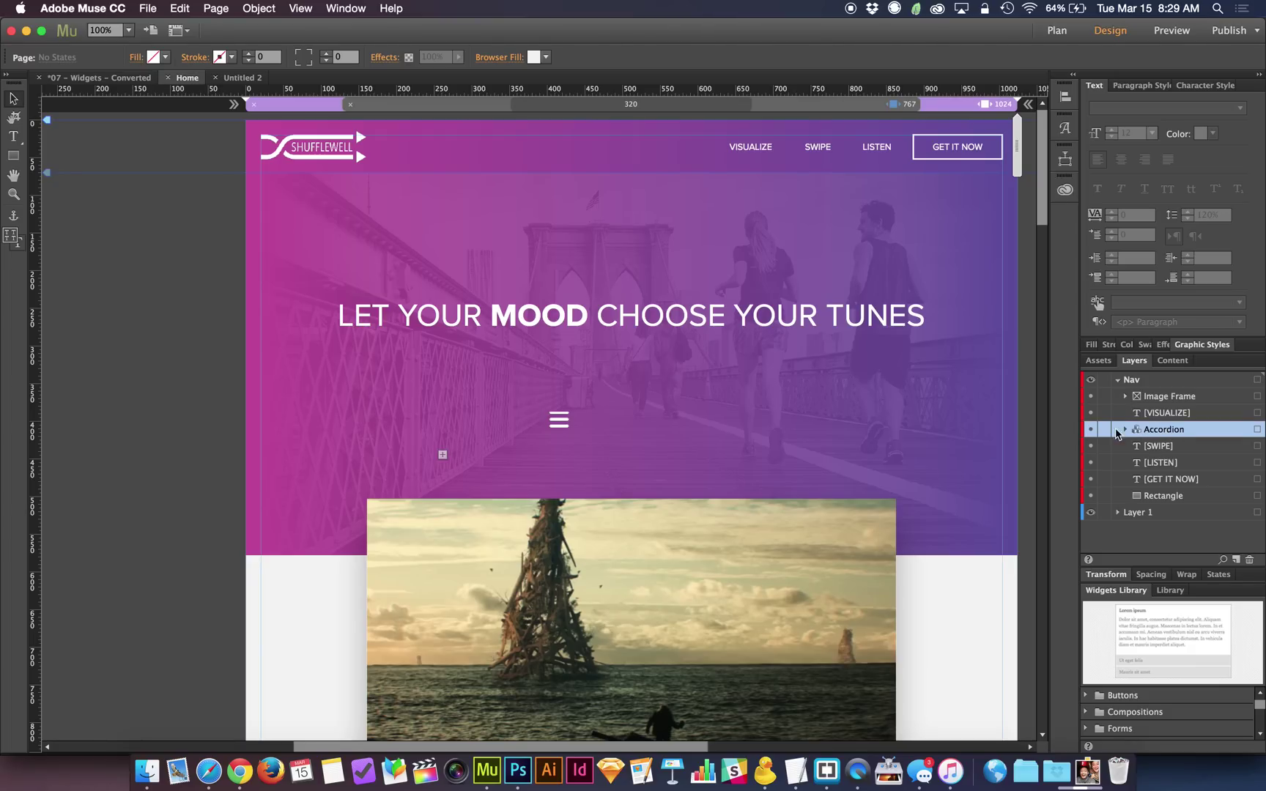
click(1091, 430)
click(849, 104)
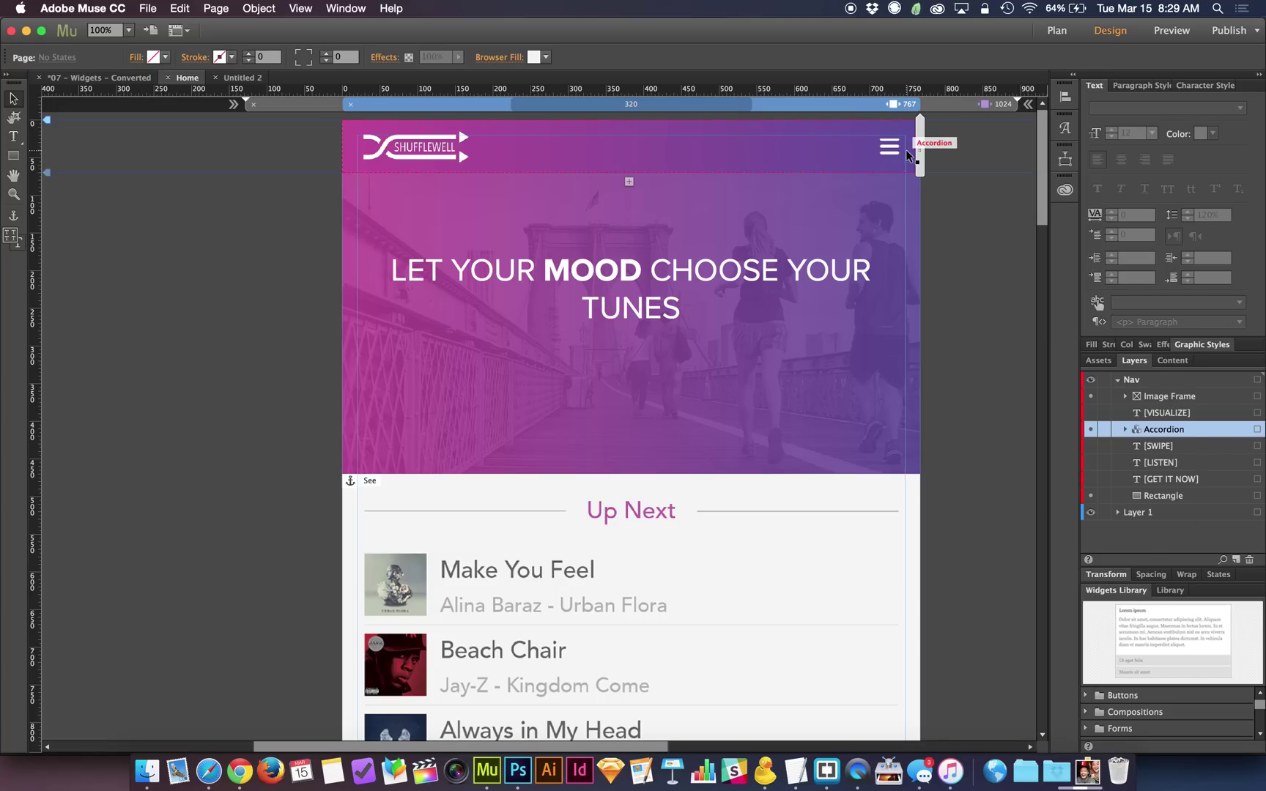
click(1134, 361)
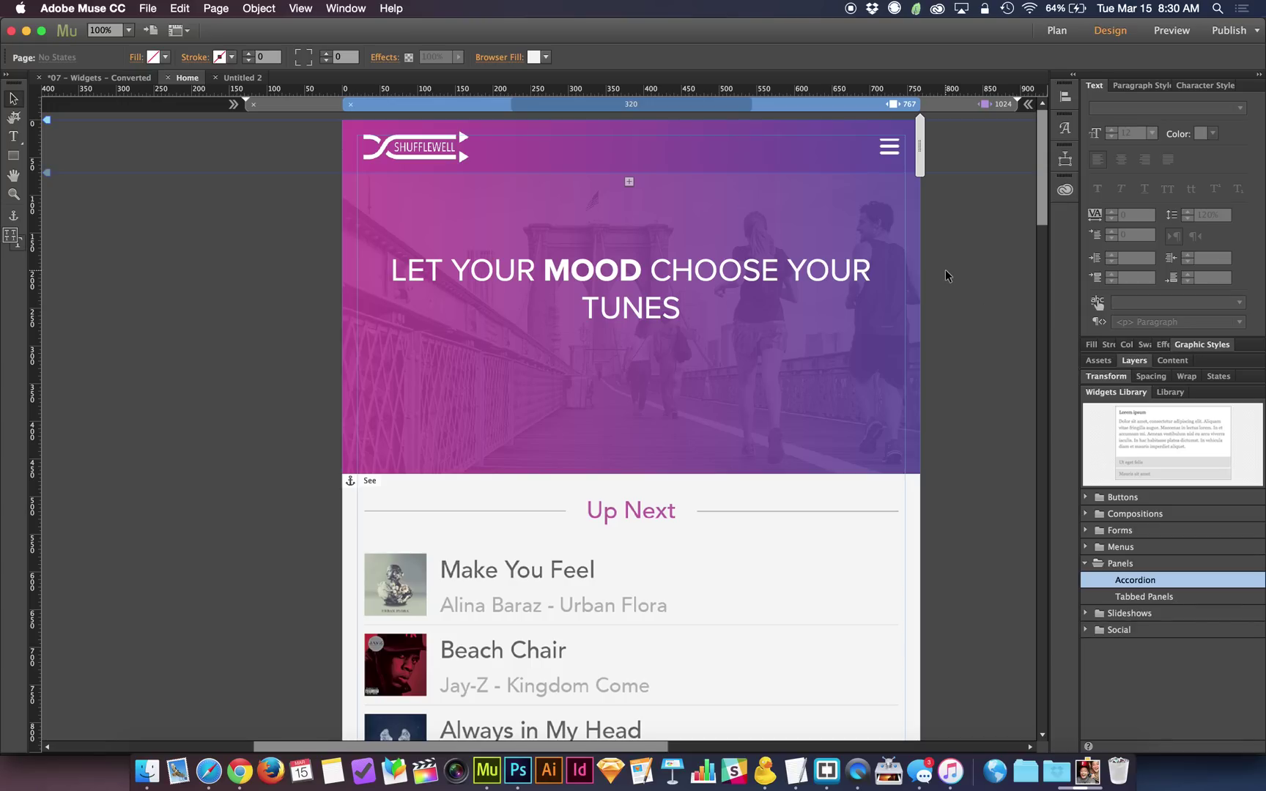